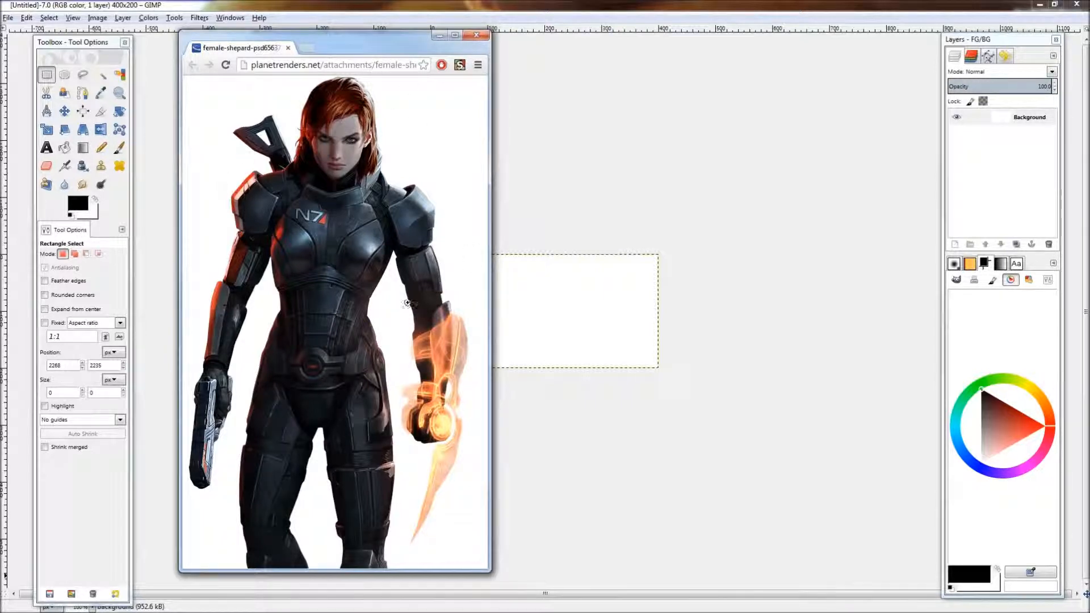
Step: Copy the female Shepard render image from the web page to the clipboard and minimize the browser
right_click(314, 352)
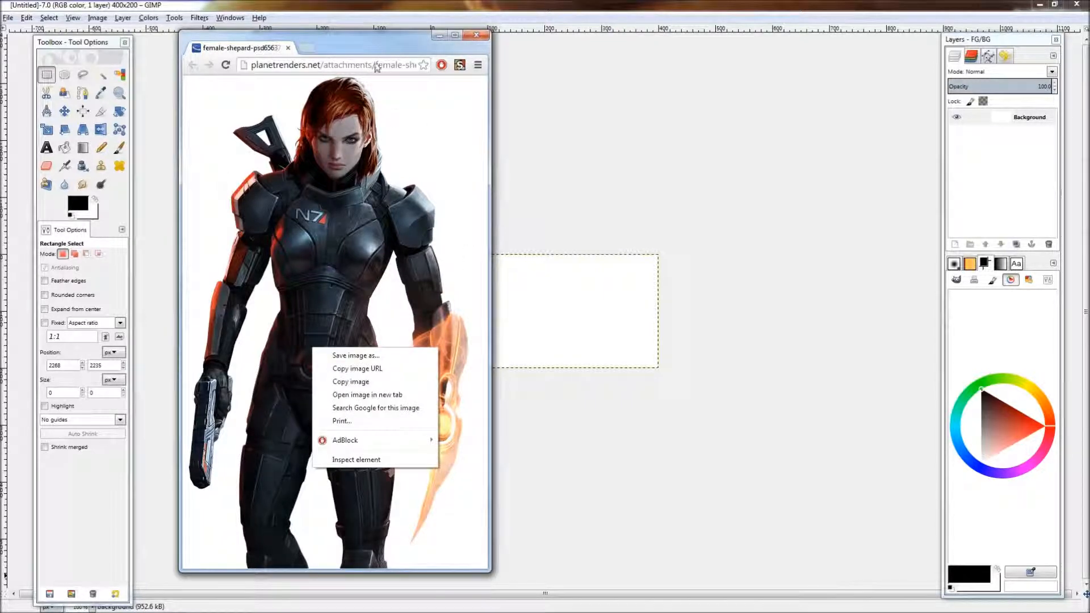
key(Escape)
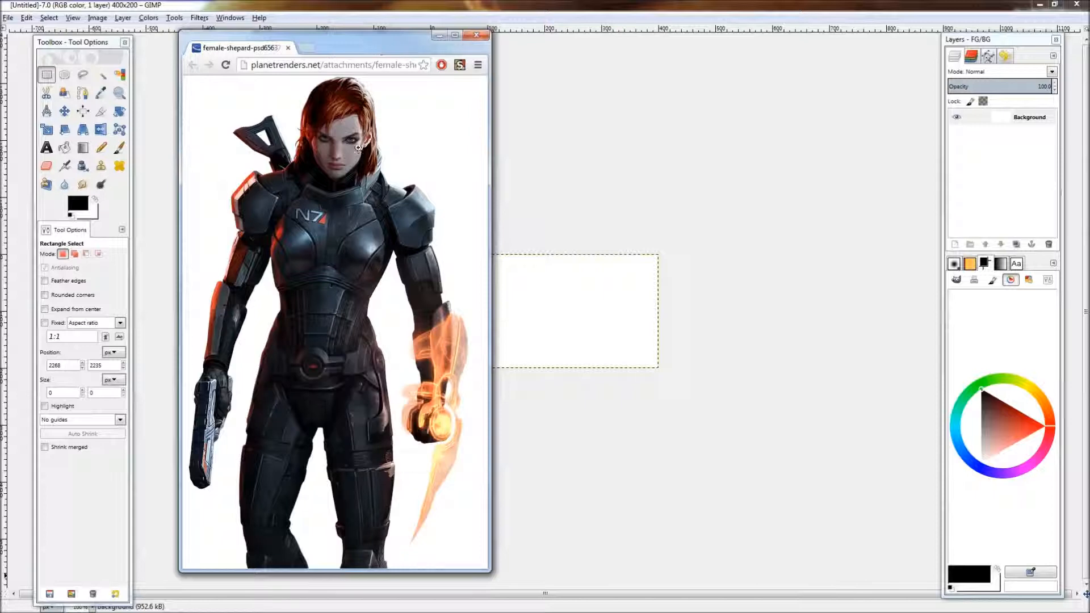
right_click(342, 261)
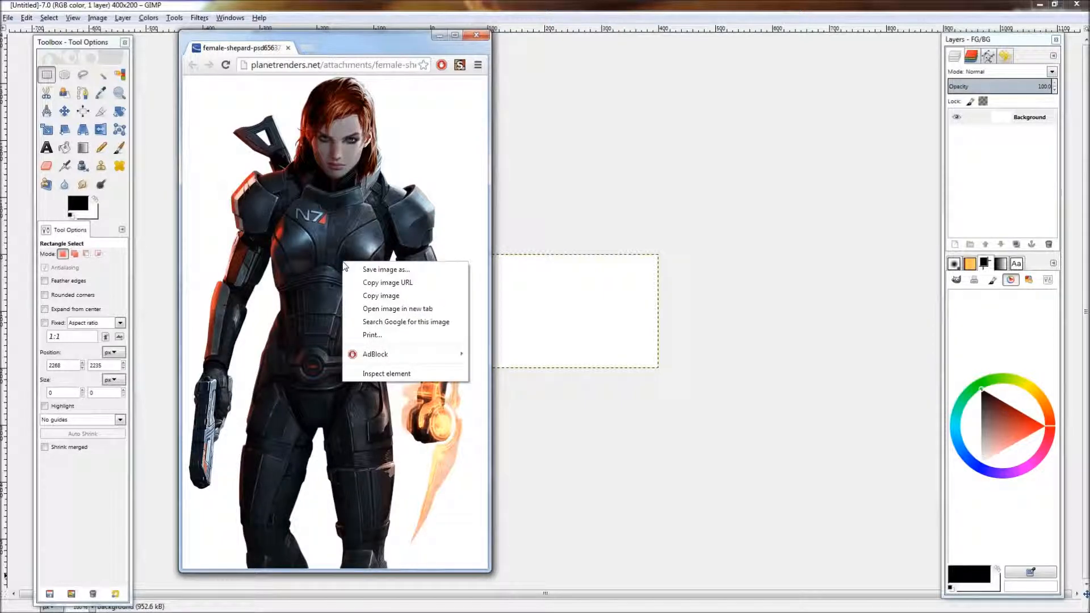
click(378, 296)
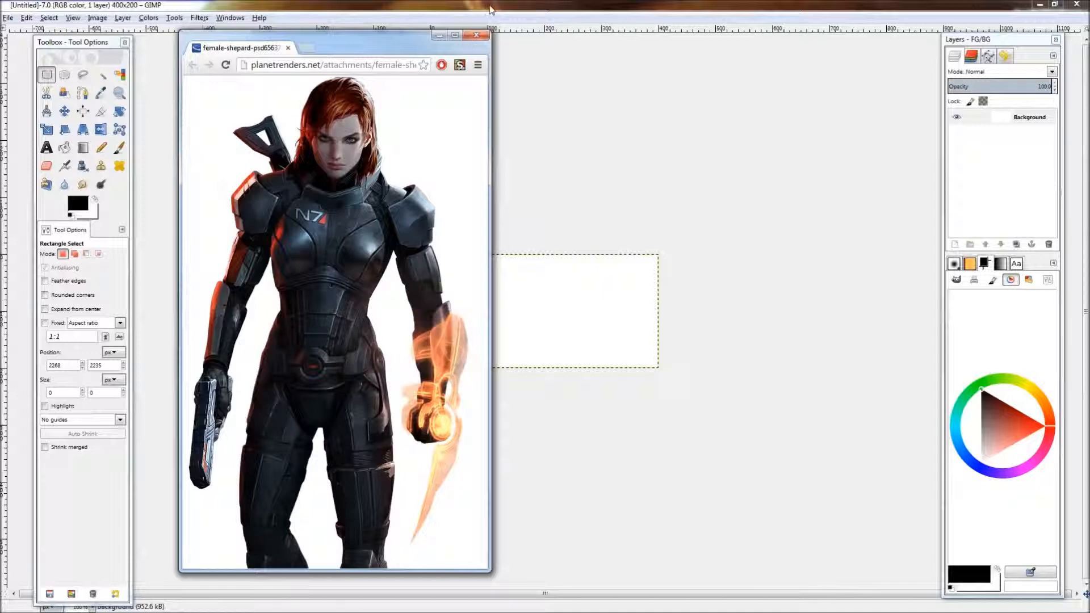
right_click(336, 230)
click(364, 275)
right_click(343, 262)
click(370, 300)
click(476, 35)
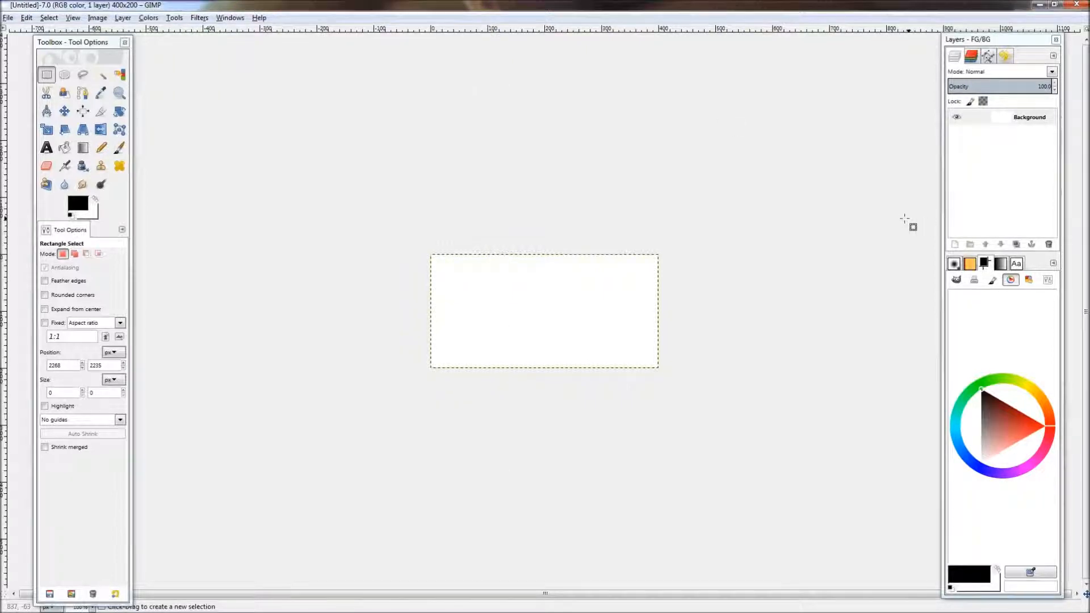
Step: Add a new layer named render to the banner image
click(957, 245)
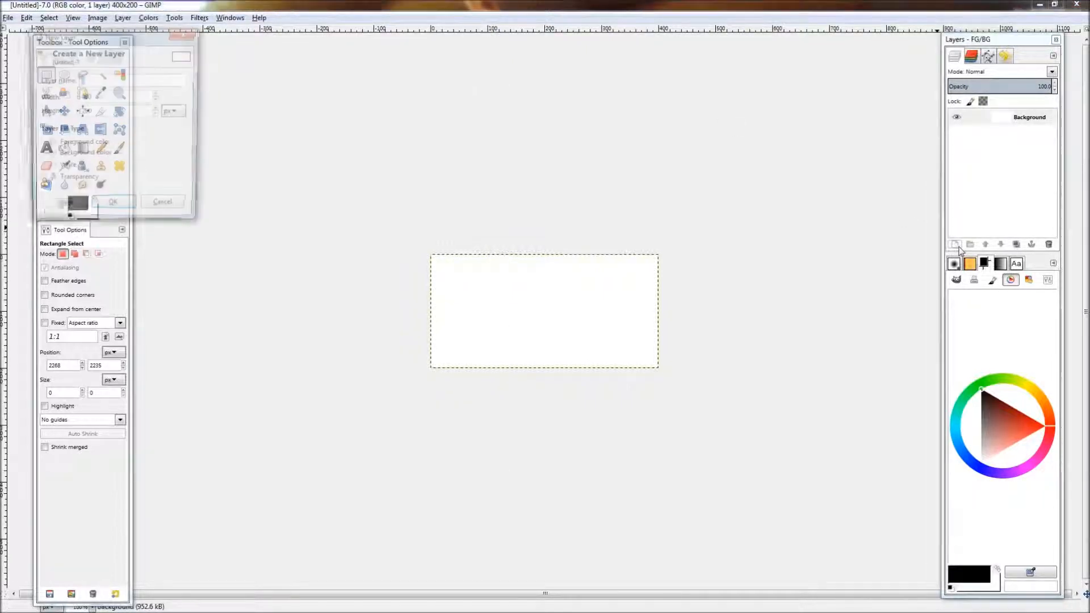
text(render)
key(Return)
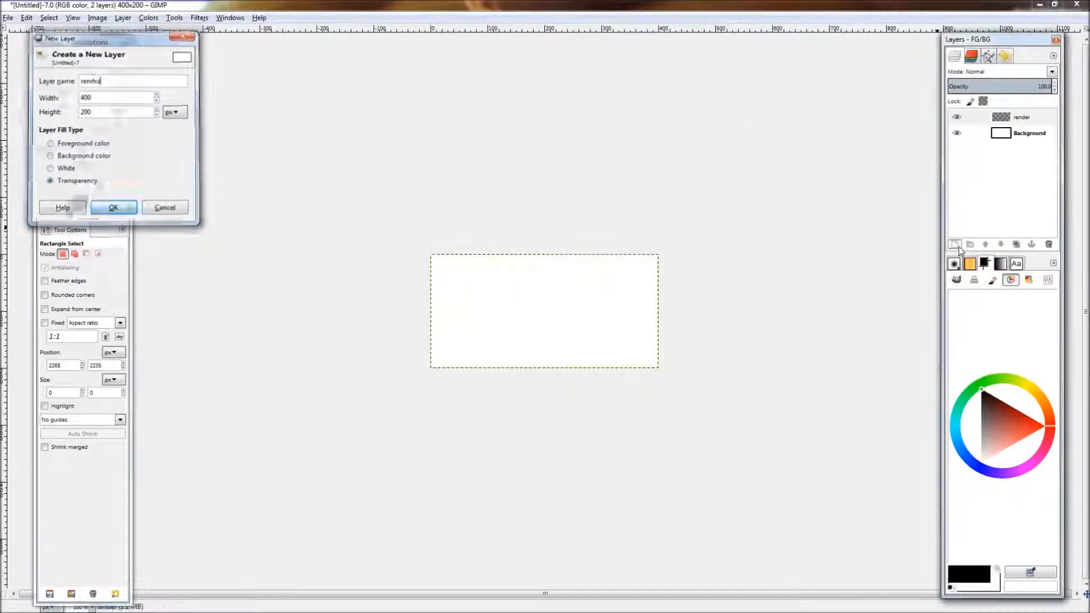
key(ctrl+v)
drag(590, 389, 562, 358)
click(748, 332)
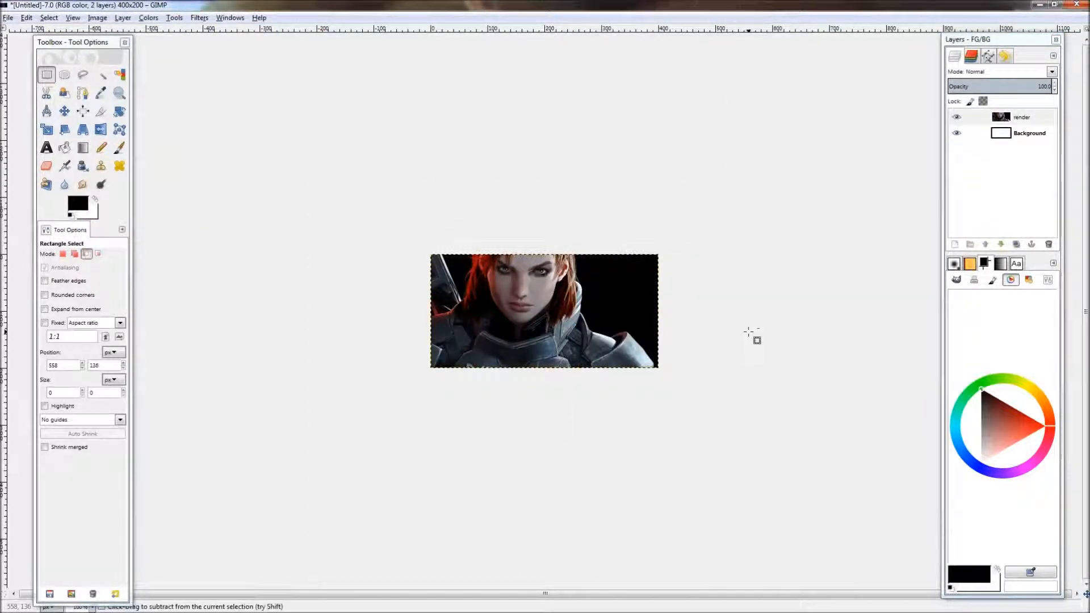
key(ctrl+z)
key(ctrl+z)
key(ctrl+z)
key(ctrl+z)
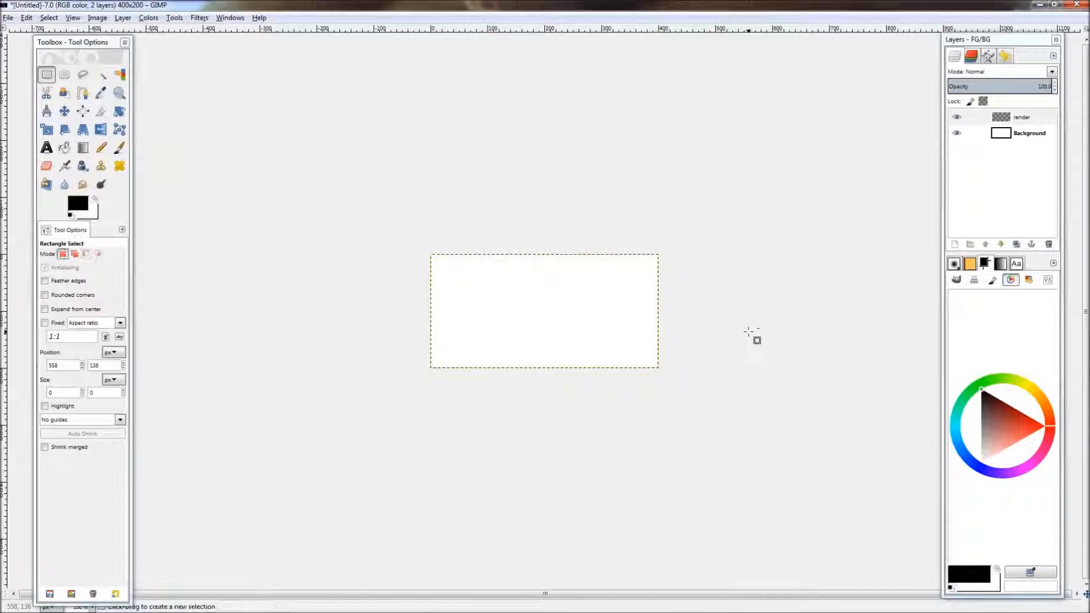
Step: Copy the render image from the web page again
key(alt+Tab)
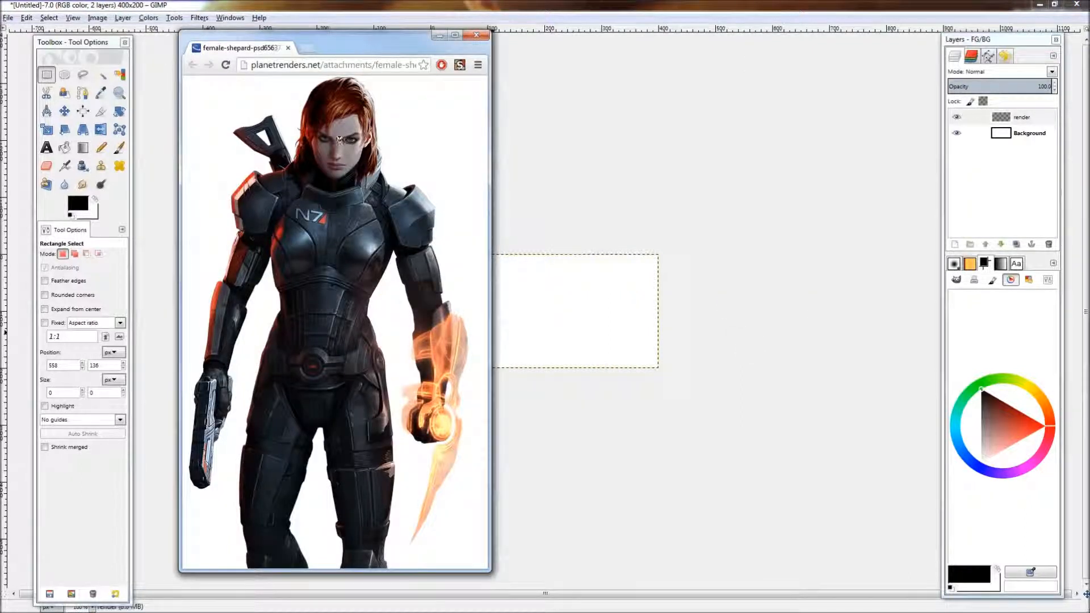
right_click(320, 220)
click(361, 252)
Step: Open the render from the copied web address as a new image with Open Location
click(605, 8)
click(8, 18)
click(51, 83)
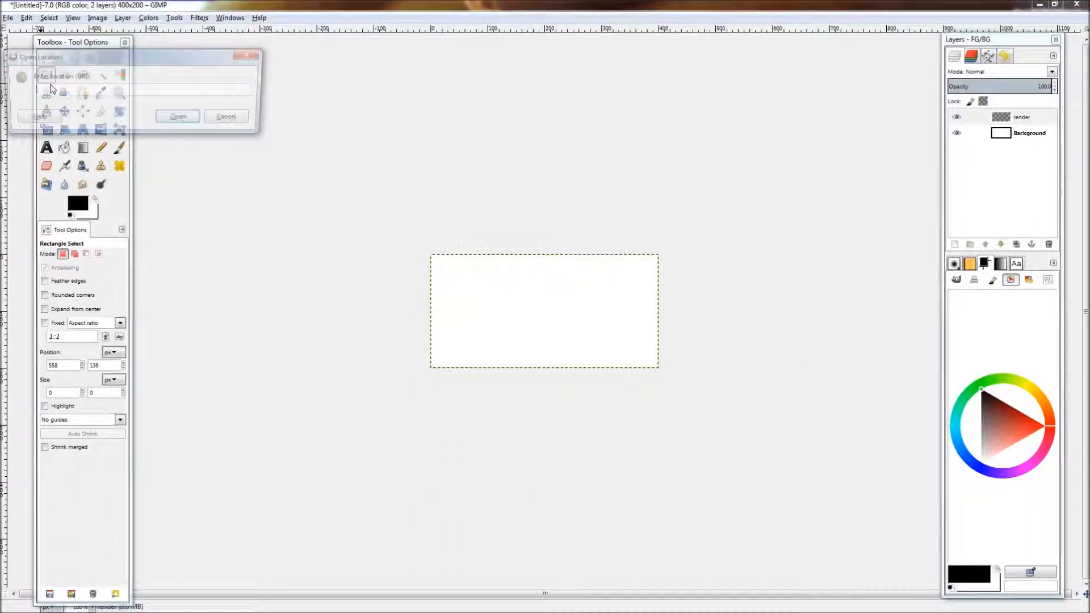
key(ctrl+v)
key(Return)
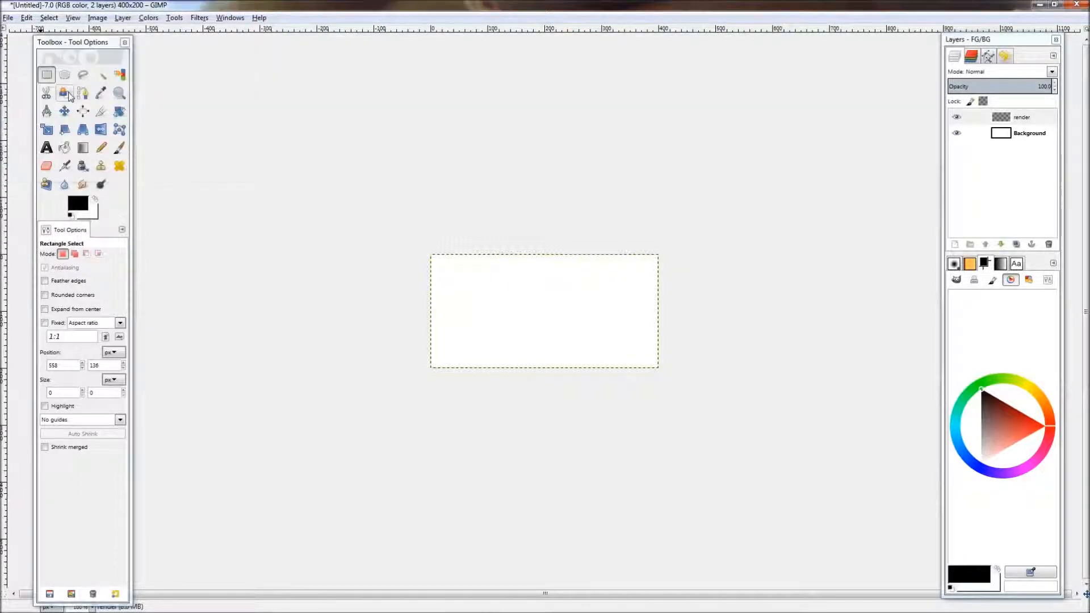
click(8, 17)
click(52, 82)
key(ctrl+v)
key(Return)
Step: Cut all pixels of the imported render image and close its window without saving
key(alt+Tab)
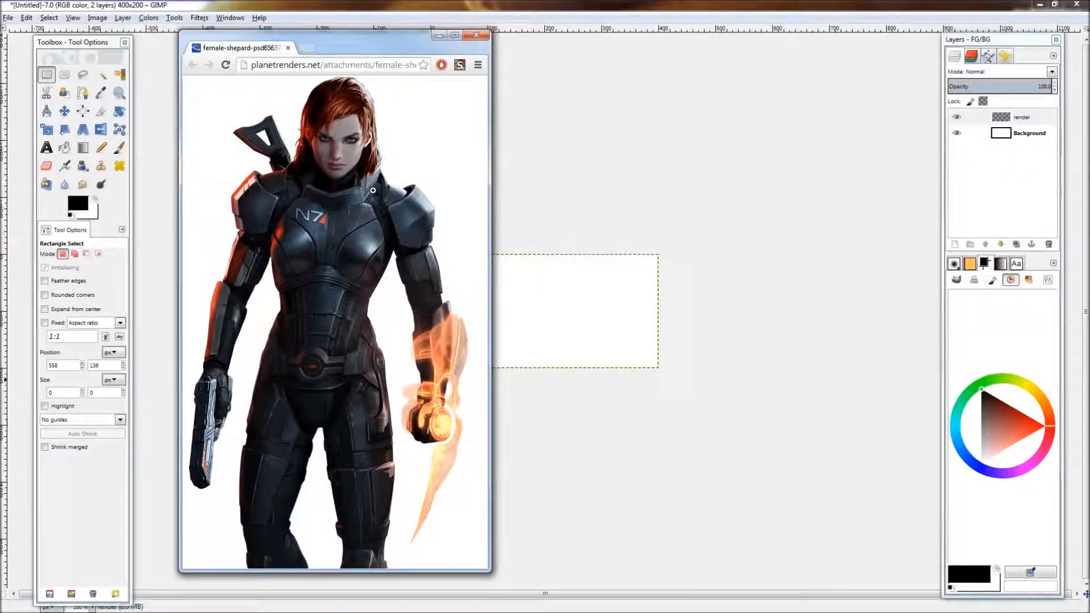
right_click(347, 234)
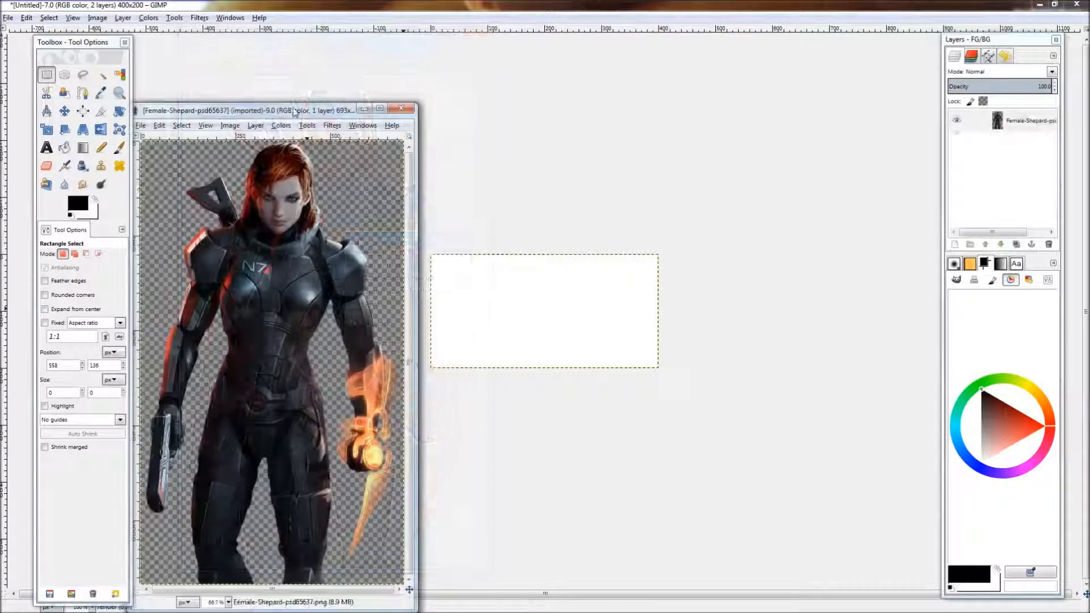
drag(294, 112, 370, 75)
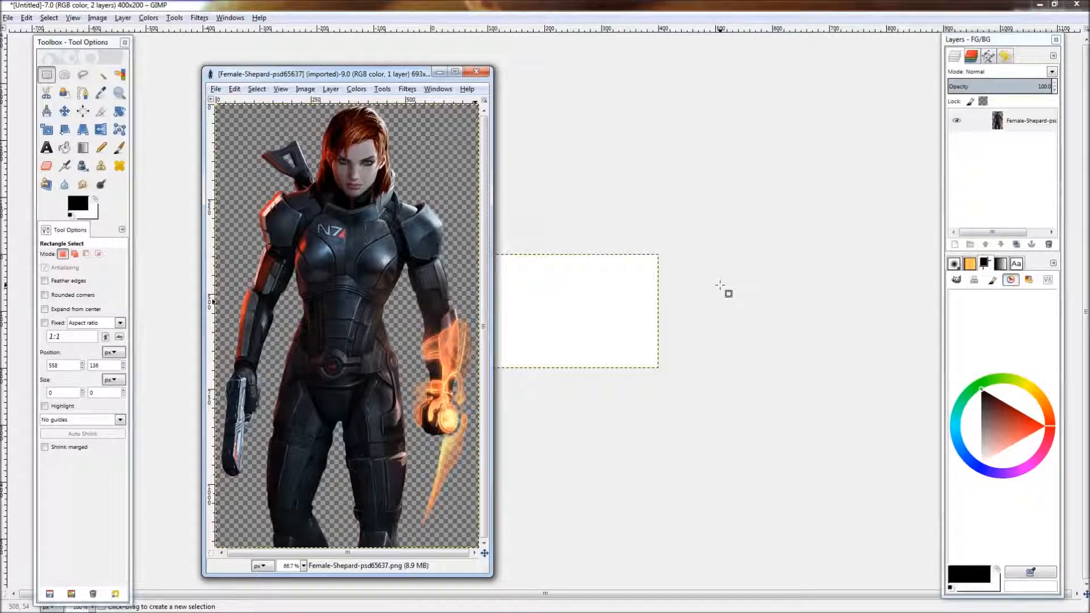
key(ctrl+x)
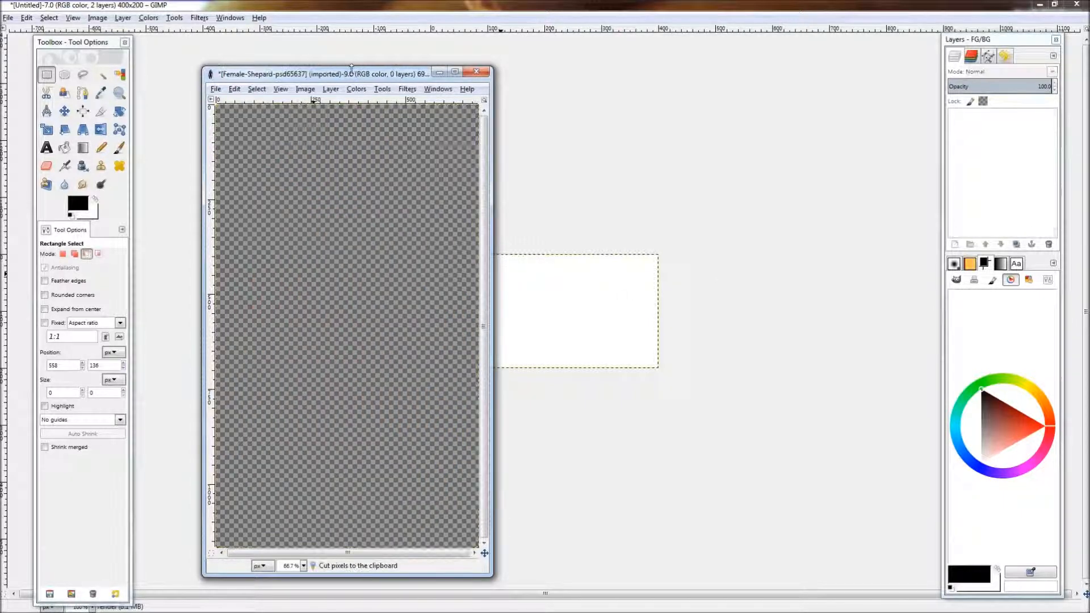
click(476, 71)
click(363, 382)
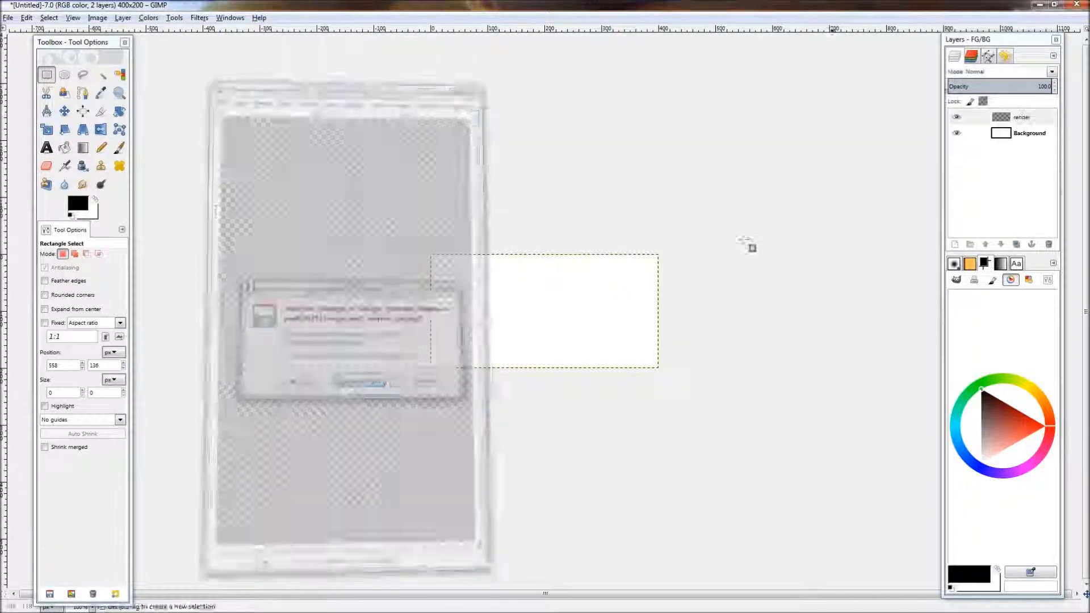
Step: Paste the cut render into the banner canvas
key(ctrl+v)
key(minus)
key(plus)
key(shift+t)
click(577, 291)
click(857, 513)
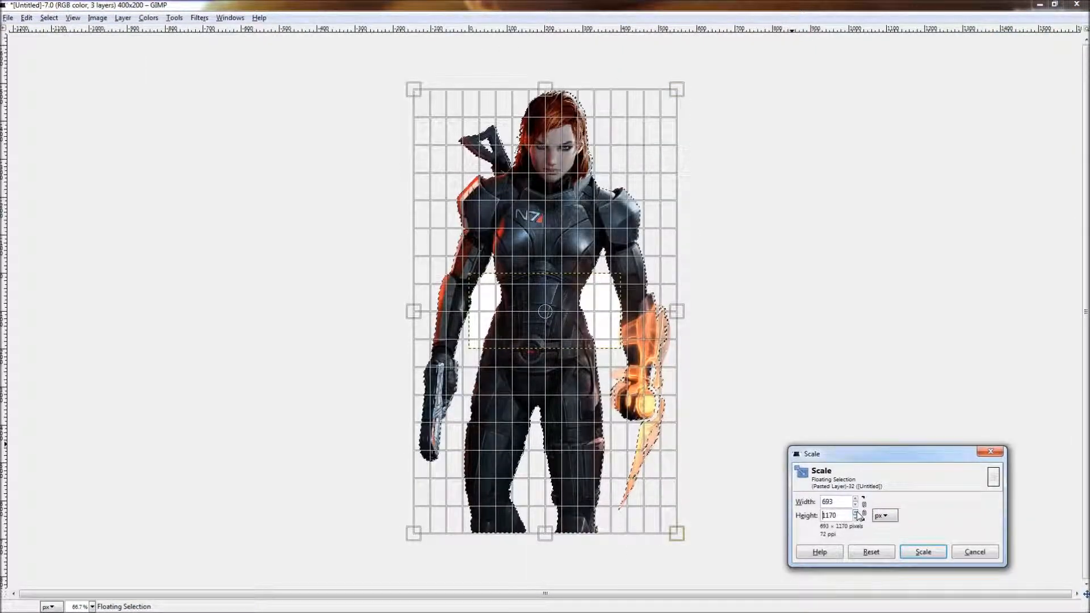
click(871, 552)
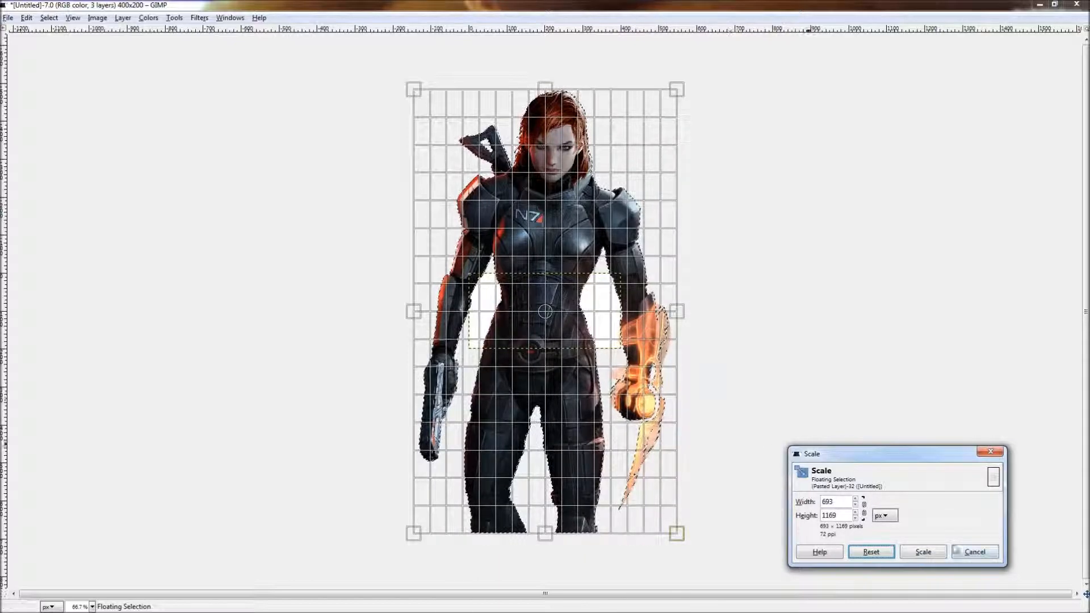
click(976, 554)
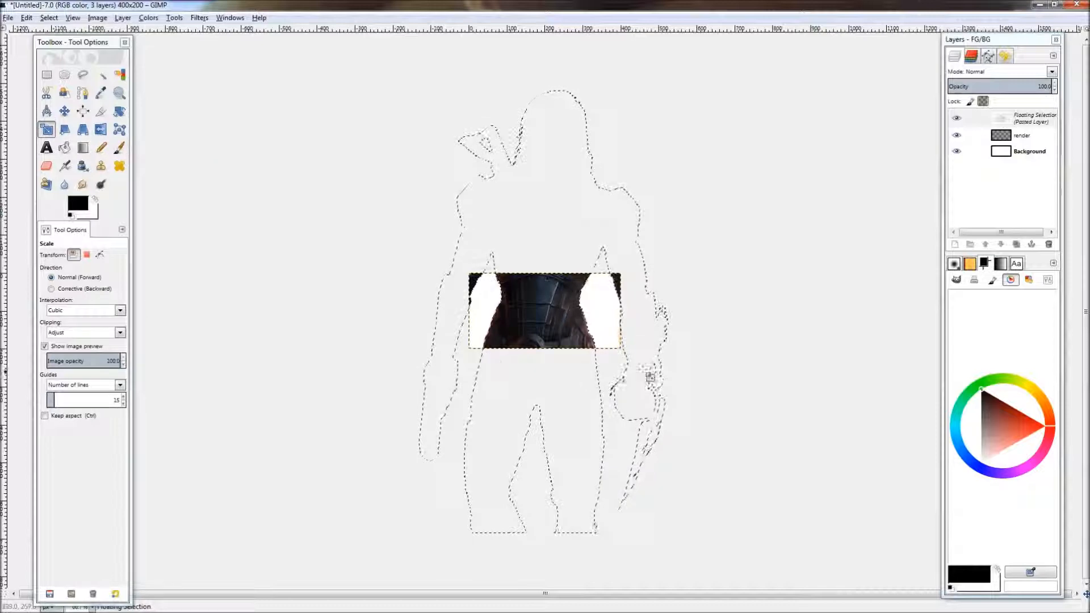
Step: Try scaling the pasted render down proportionally with the Scale tool
key(Tab)
click(694, 382)
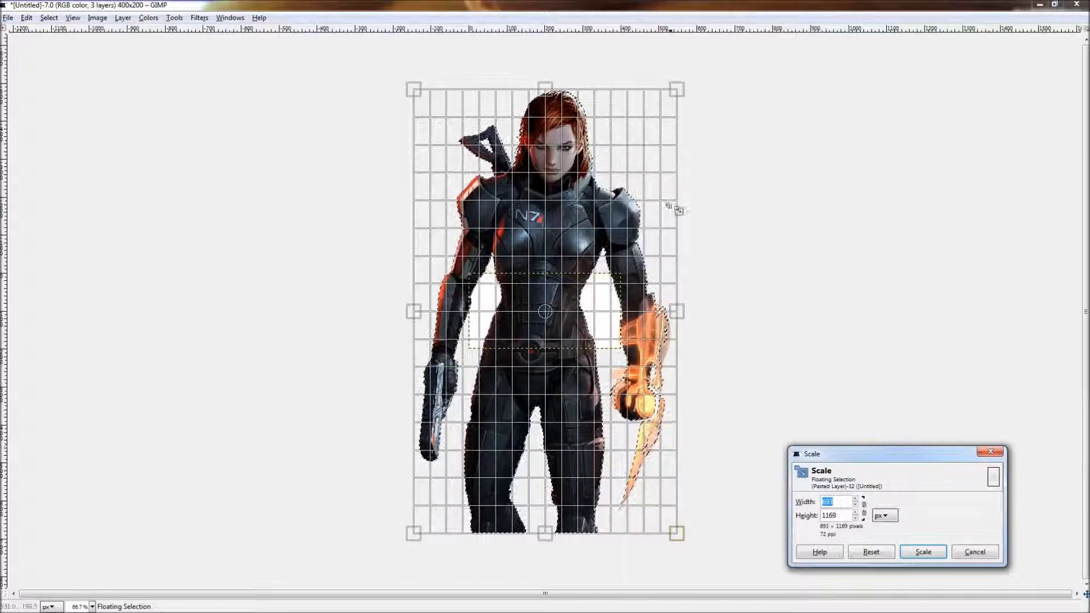
drag(628, 185, 665, 360)
drag(730, 264, 561, 193)
click(882, 556)
click(864, 509)
drag(677, 92, 682, 367)
drag(472, 435, 563, 302)
scroll(563, 303, up, 2)
drag(560, 288, 547, 432)
click(920, 552)
key(r)
scroll(641, 392, down, 1)
key(ctrl+z)
Step: Scale the pasted render proportionally to 503 × 849 pixels
key(shift+t)
click(642, 392)
drag(748, 288, 661, 436)
drag(504, 393, 559, 439)
drag(711, 163, 703, 177)
drag(555, 436, 540, 423)
drag(618, 247, 606, 264)
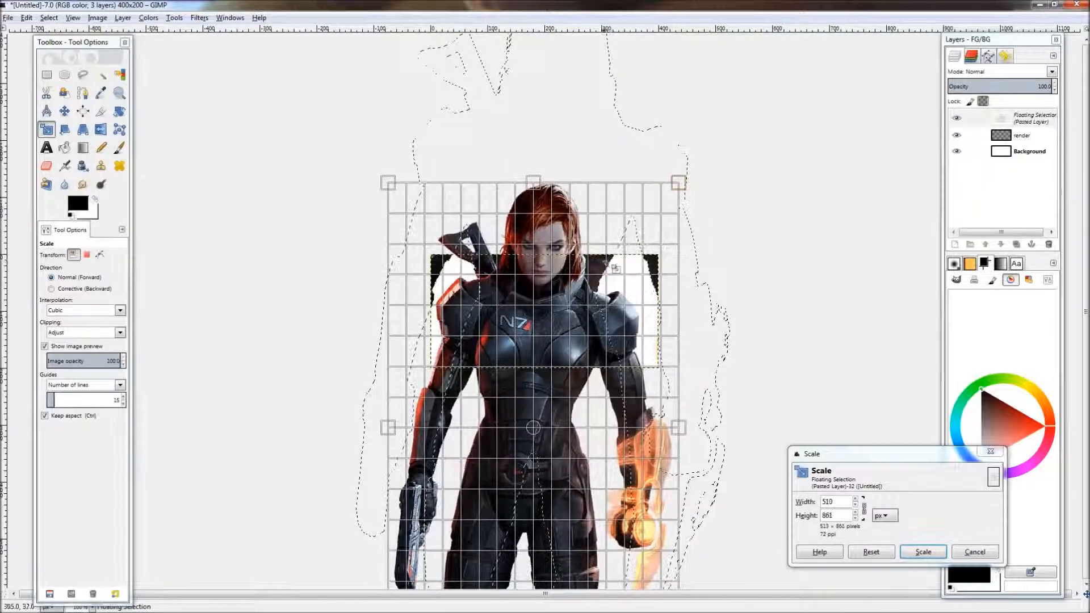
drag(536, 432, 540, 432)
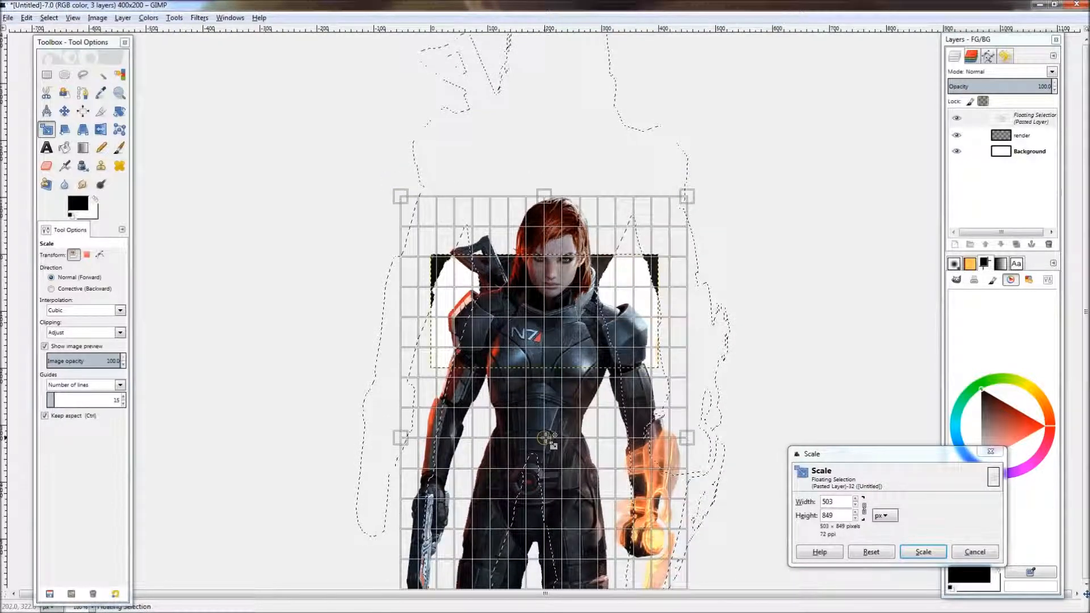
click(924, 552)
Step: Move the scaled render within the banner and anchor it
key(r)
drag(576, 314, 577, 341)
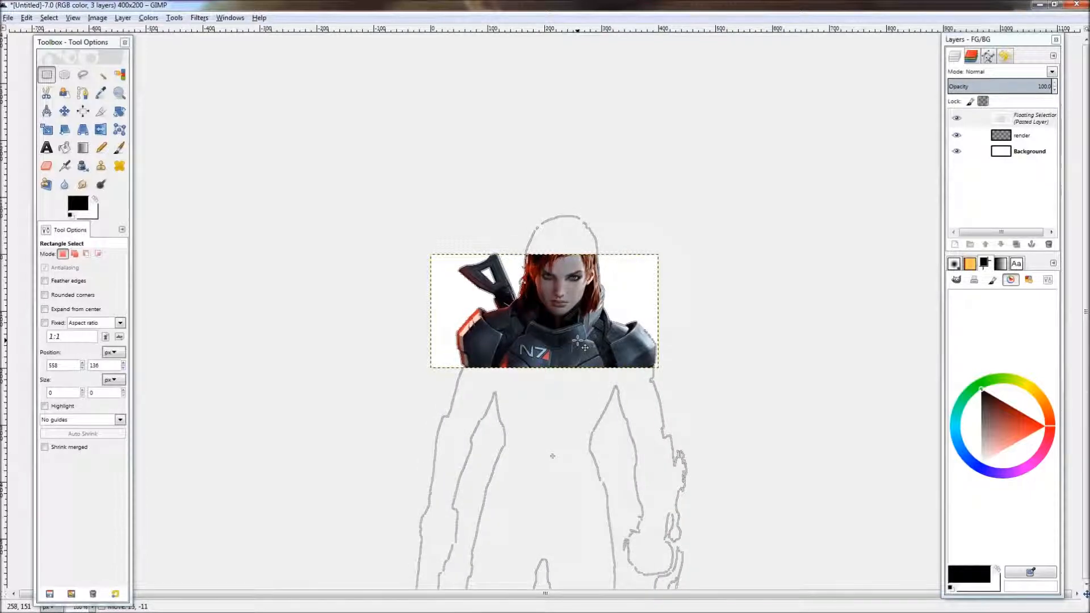
click(744, 357)
scroll(680, 405, down, 2)
scroll(670, 400, up, 3)
scroll(571, 379, down, 1)
Step: Undo the anchoring and scale the floating render down further
key(ctrl+z)
drag(567, 377, 568, 298)
key(shift+t)
click(578, 302)
drag(696, 135, 638, 234)
click(922, 553)
Step: Reposition the floating render and scale it down again
key(r)
drag(539, 355, 585, 349)
key(shift+t)
click(582, 341)
drag(676, 227, 645, 280)
click(923, 553)
Step: Shift the render once more and shrink it with another Scale
key(r)
drag(584, 374, 594, 332)
key(shift+t)
click(594, 331)
drag(651, 228, 634, 258)
click(922, 553)
Step: Move the render to its final spot right of the banner's centre and anchor it
key(r)
drag(575, 356, 585, 333)
click(724, 339)
scroll(609, 375, up, 1)
scroll(608, 375, down, 1)
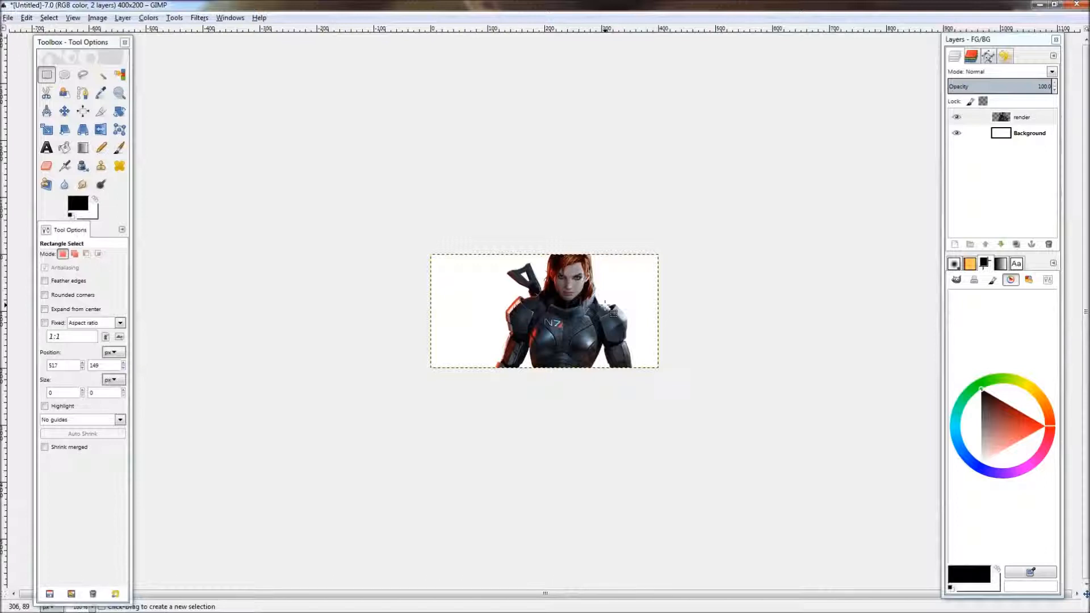
Step: Fill the Background layer with black using the Bucket Fill tool
click(1010, 133)
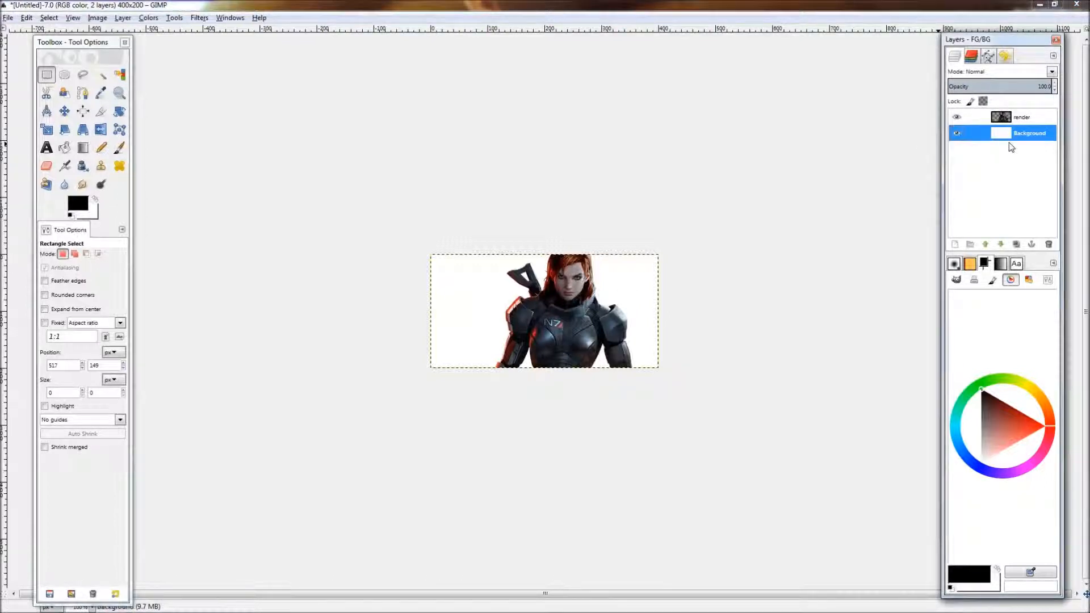
key(shift+b)
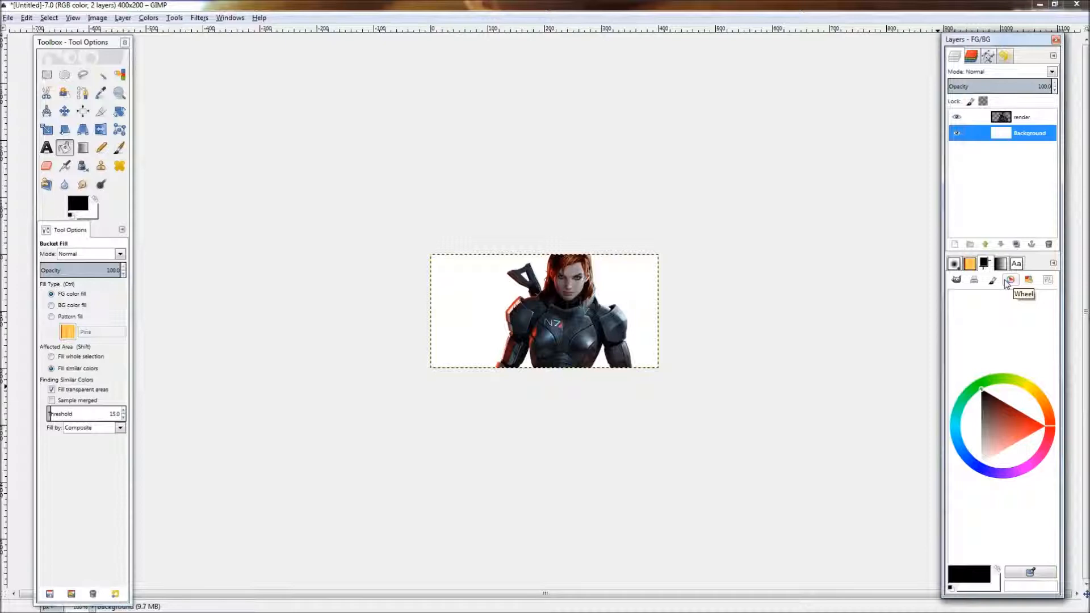
click(958, 283)
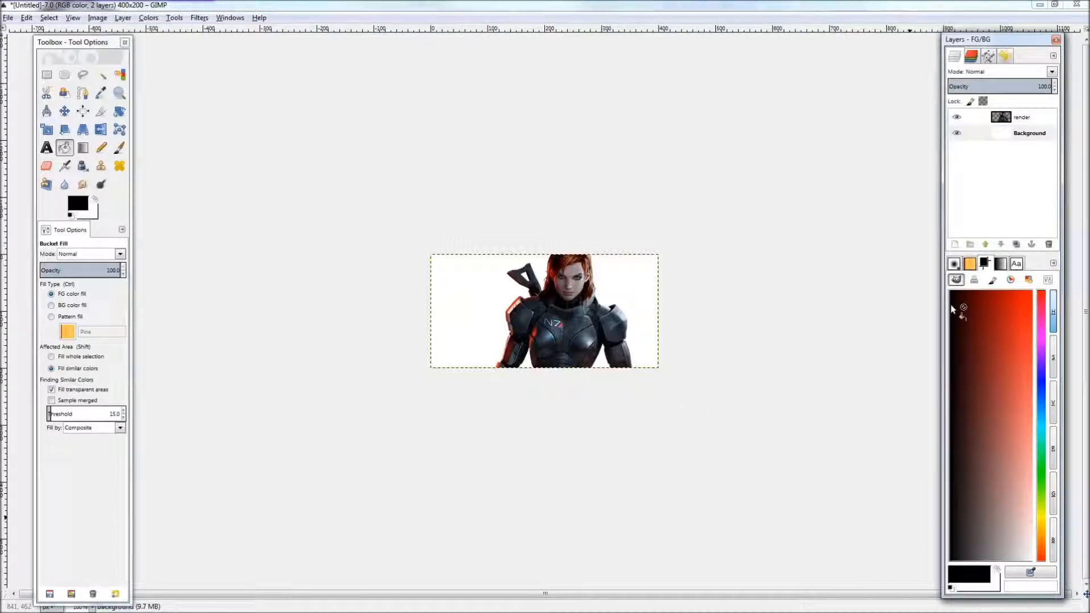
click(976, 280)
click(994, 280)
click(1012, 280)
click(1028, 280)
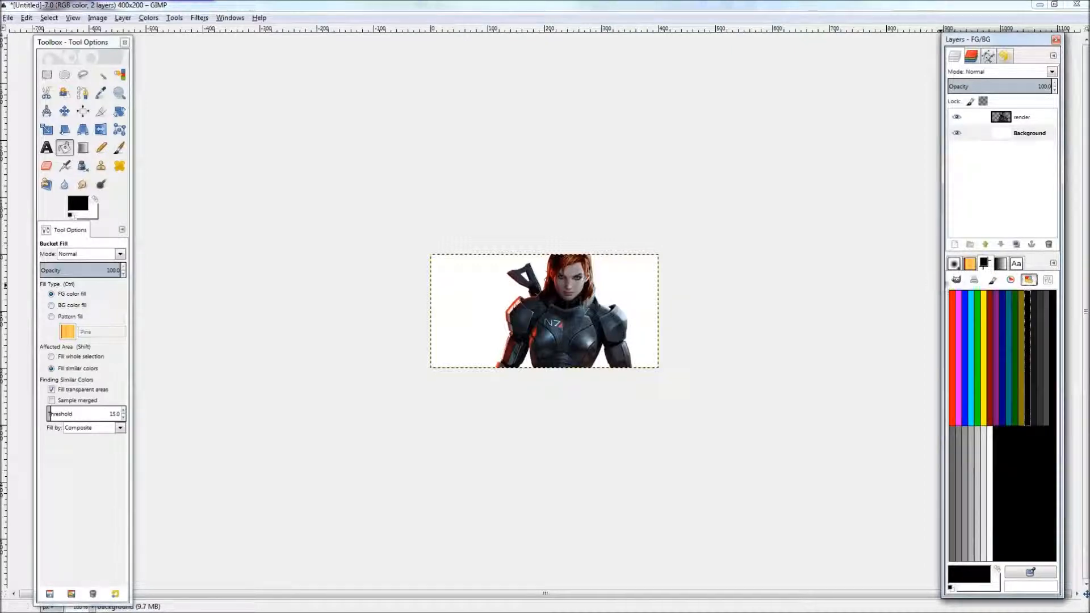
click(957, 281)
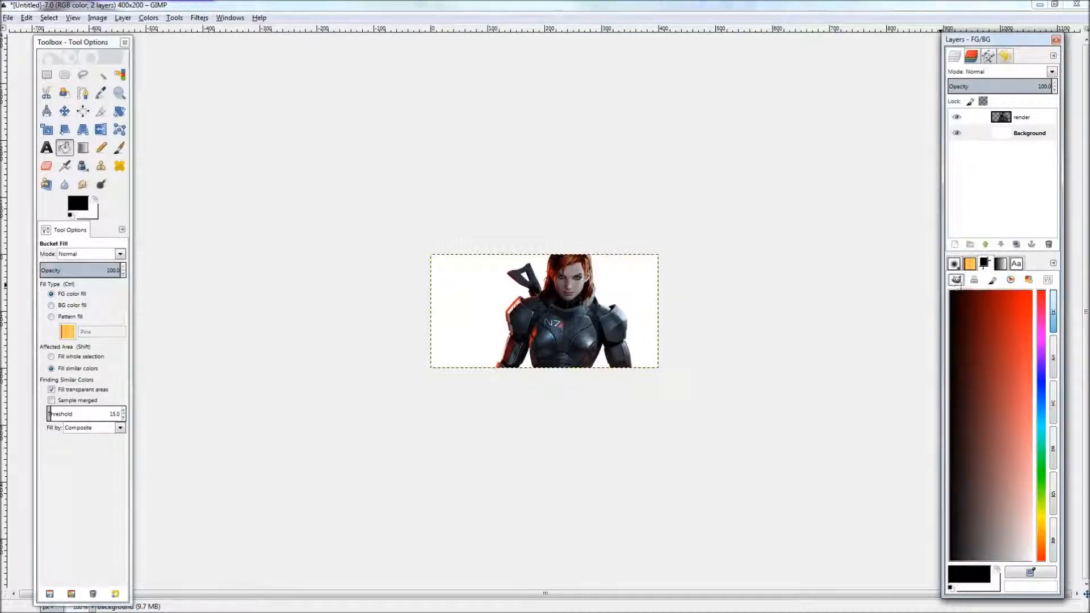
click(1012, 280)
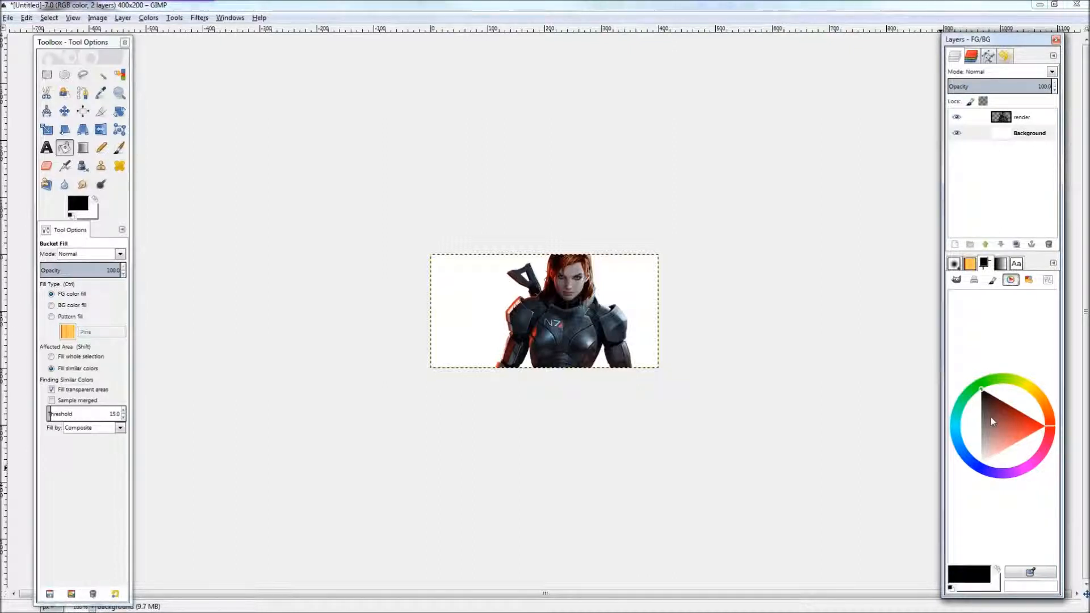
drag(994, 431, 990, 399)
click(514, 355)
key(r)
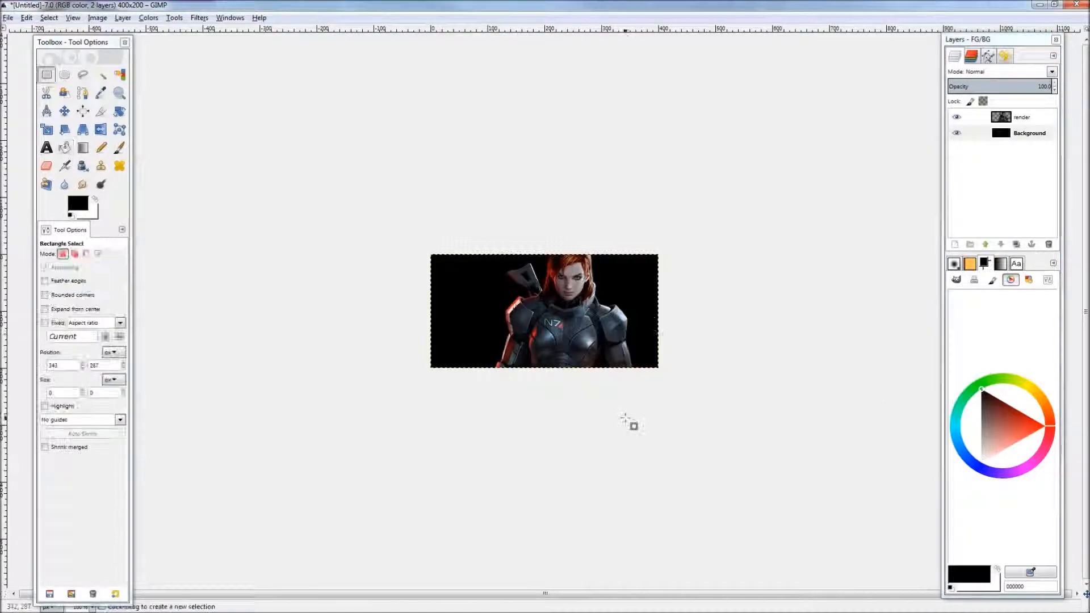
ctrl+scroll(495, 295, up, 1)
ctrl+scroll(497, 295, down, 1)
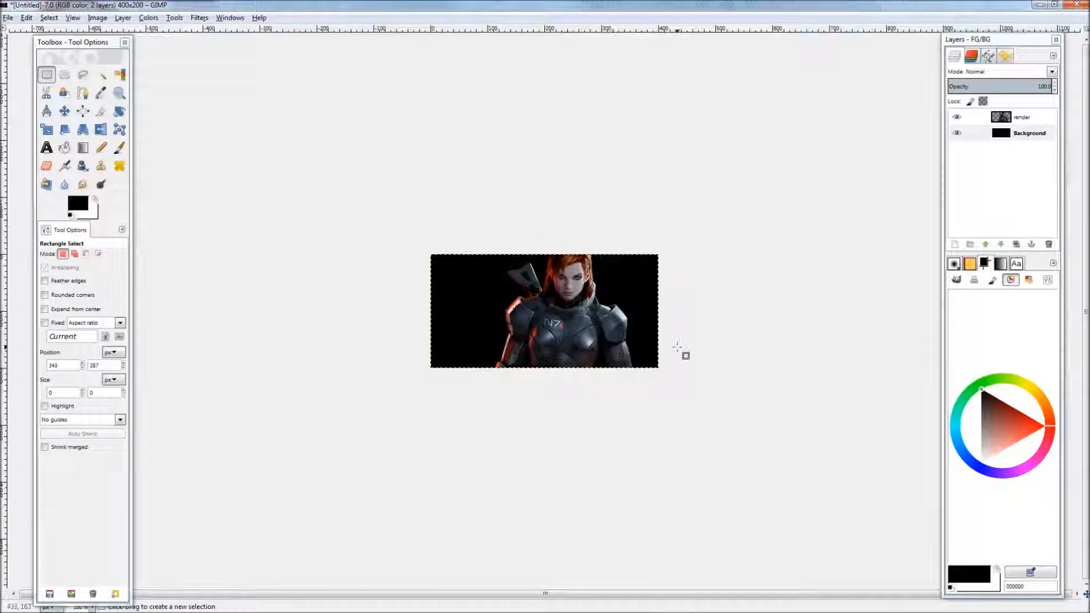
drag(675, 345, 663, 336)
drag(554, 299, 566, 311)
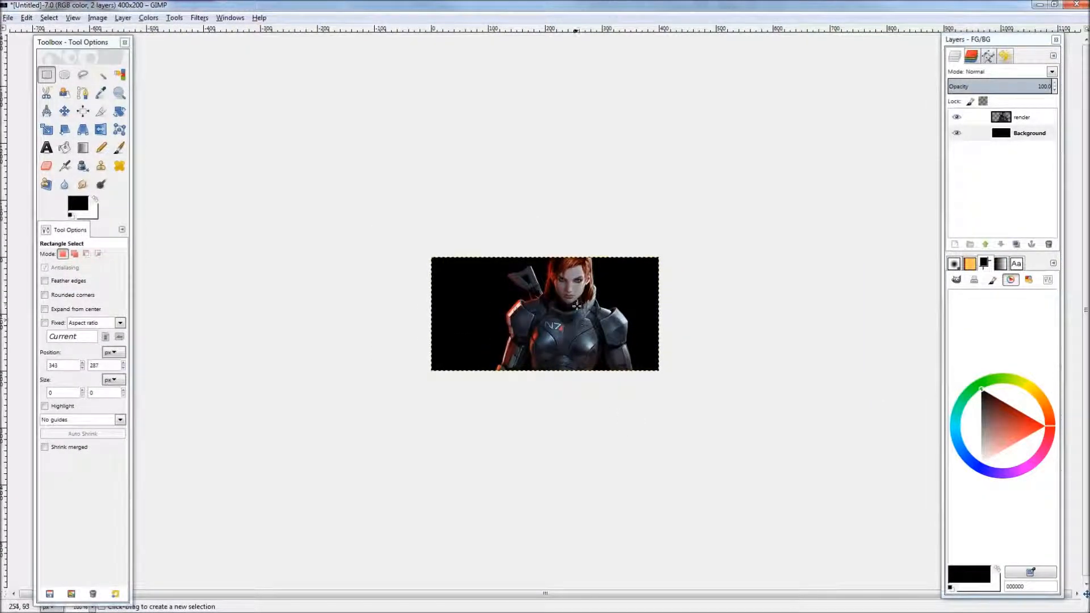
key(alt+Tab)
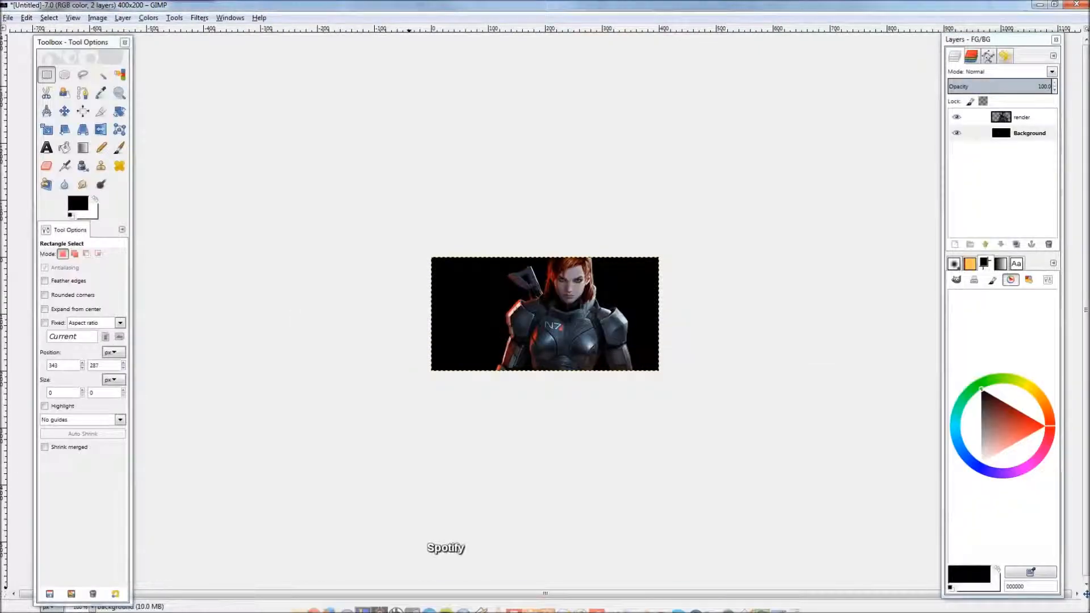
Step: Switch to the web browser and search Google Images for galaxy stock
click(318, 586)
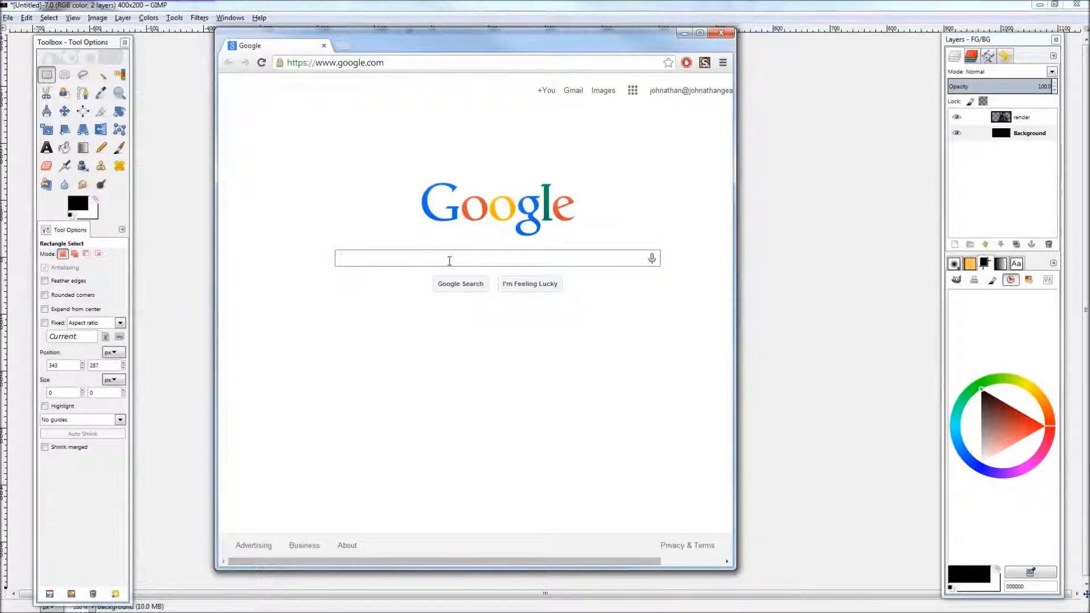
drag(503, 34, 153, 176)
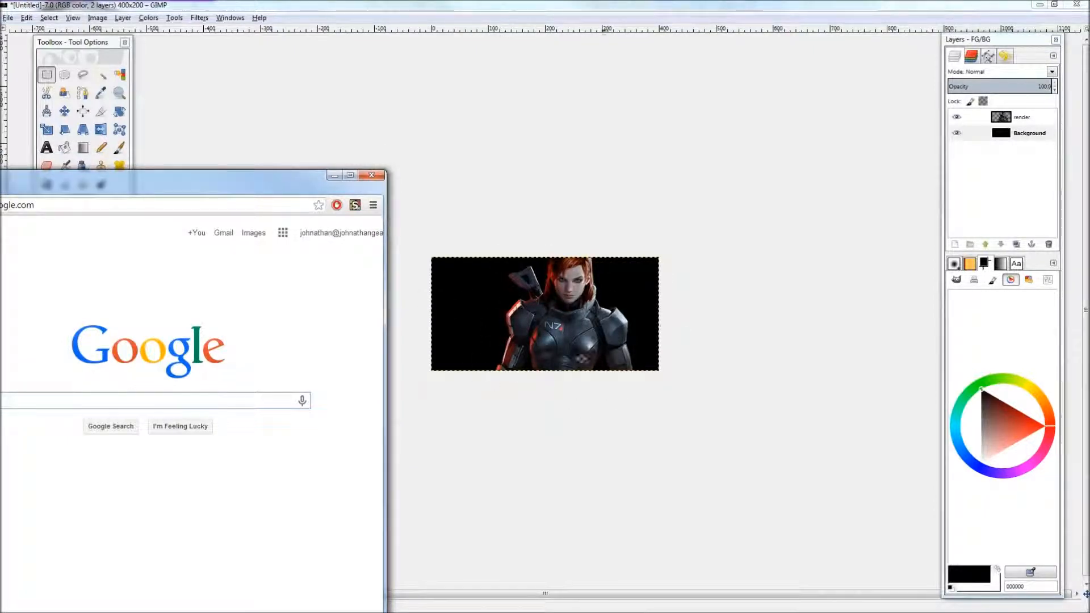
drag(268, 188, 366, 133)
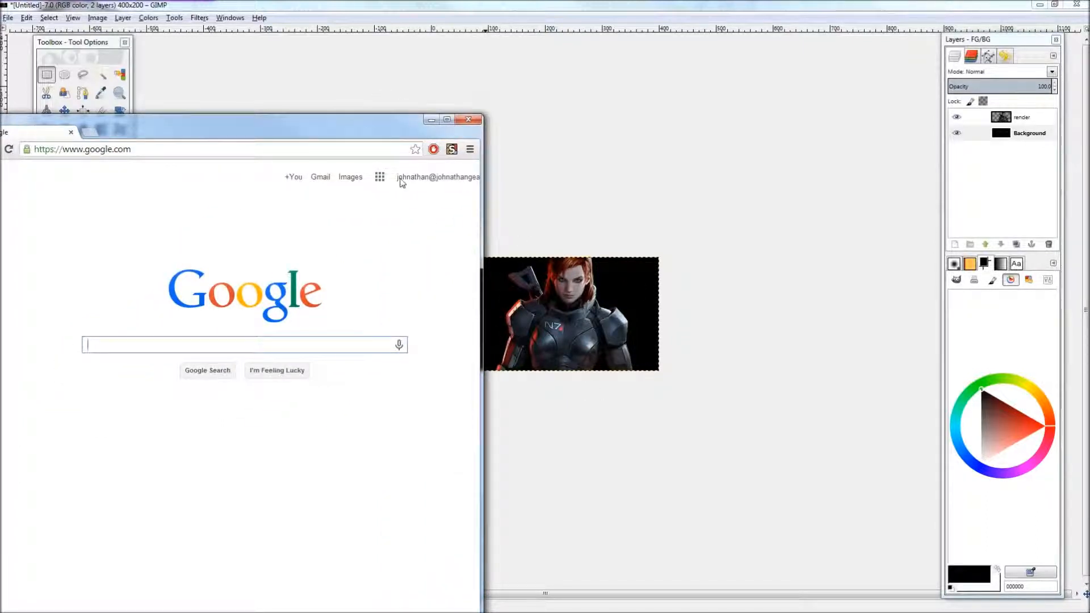
drag(400, 137, 369, 152)
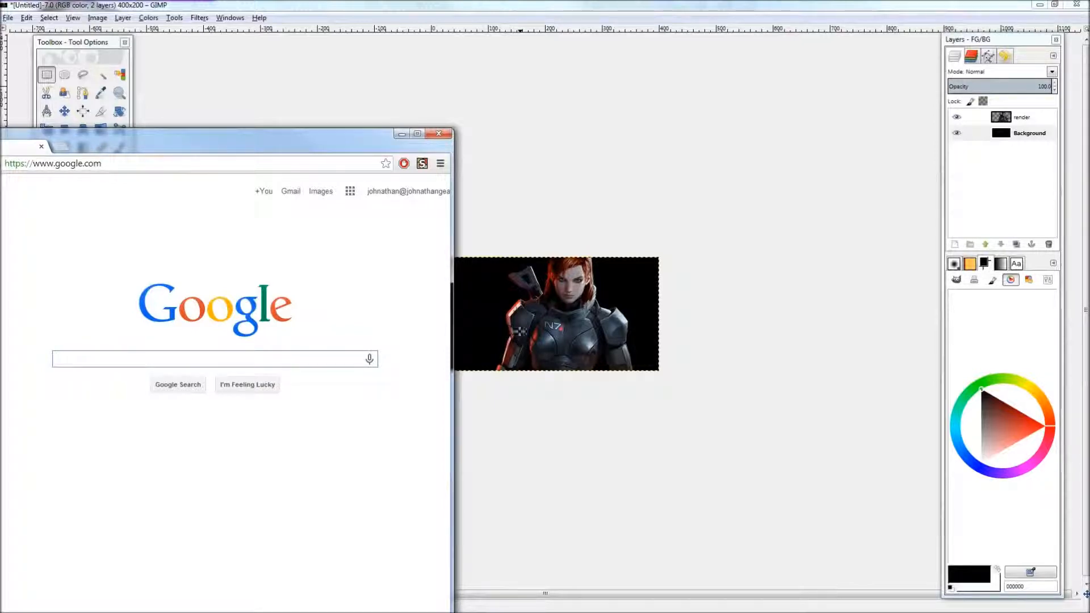
drag(327, 152, 500, 69)
text(galaxy stock)
key(Return)
click(211, 141)
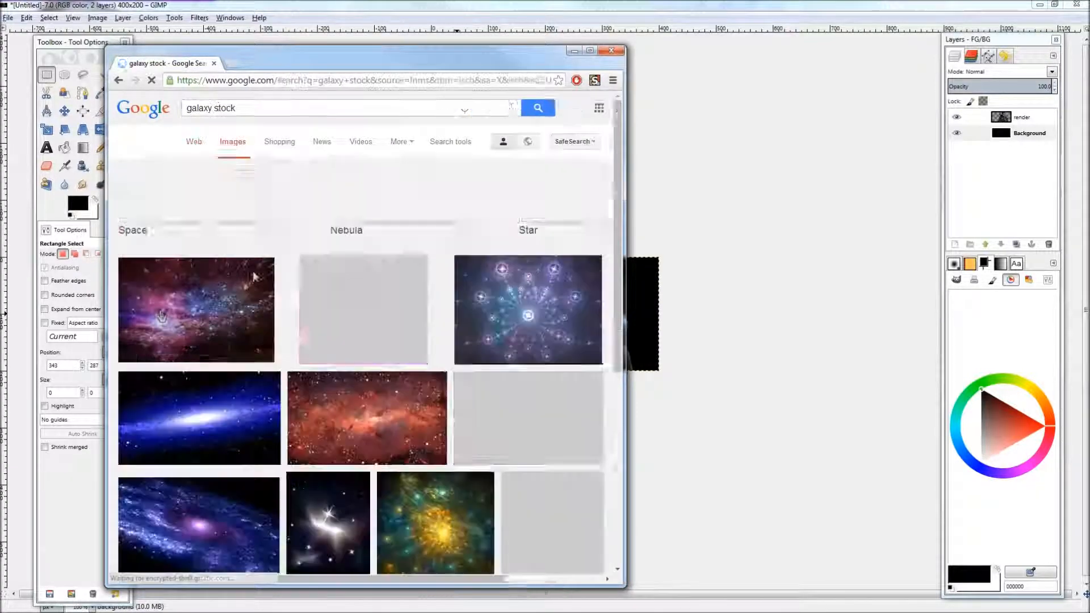
Step: Search the images again for nebyula instead
scroll(224, 384, down, 3)
scroll(224, 385, up, 3)
drag(237, 110, 149, 111)
text(nebyula)
key(Return)
click(213, 172)
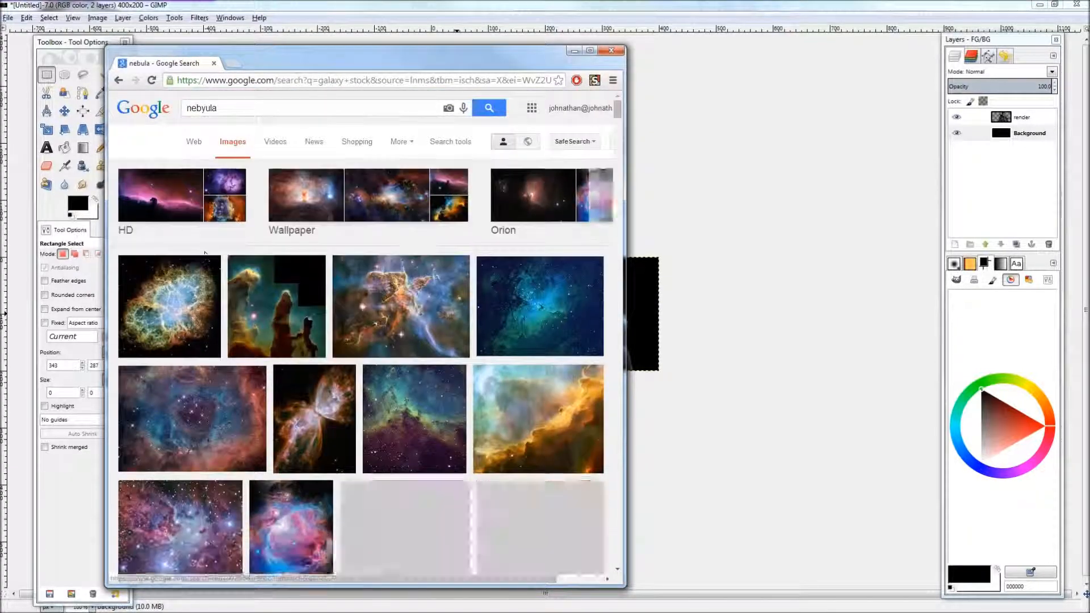
Step: Open the nebula-over-the-beach image and bring it into the banner as a new layer below the render
scroll(206, 253, down, 6)
right_click(391, 209)
click(451, 219)
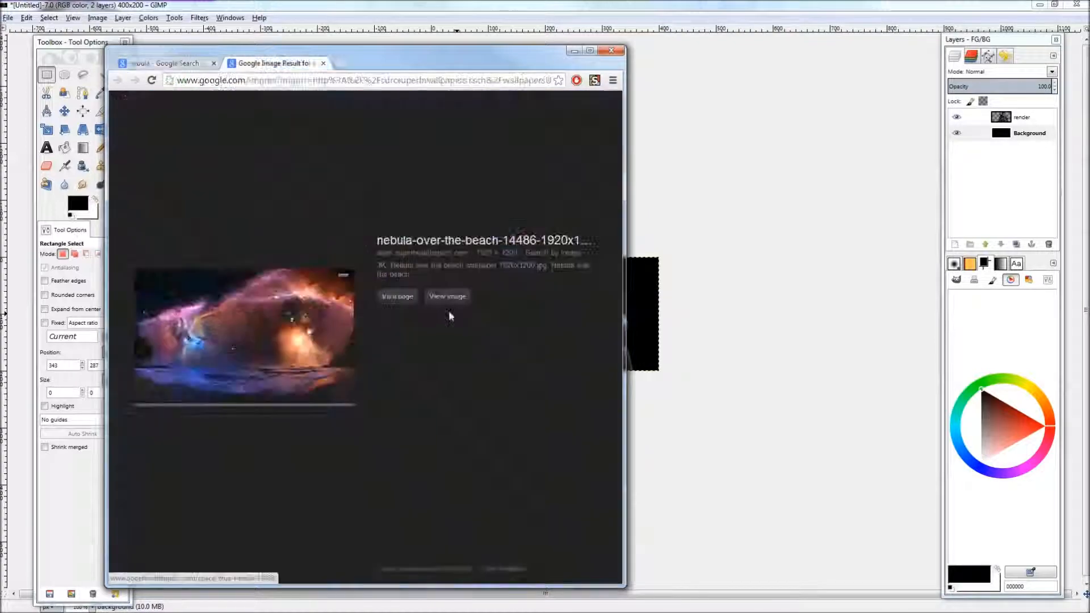
click(398, 297)
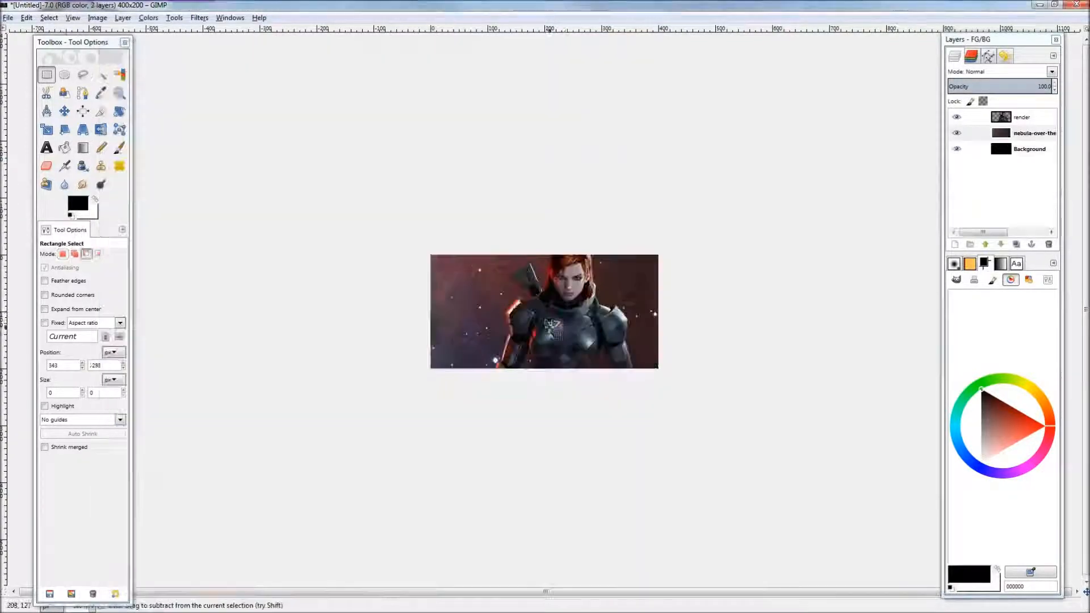
scroll(550, 326, down, 1)
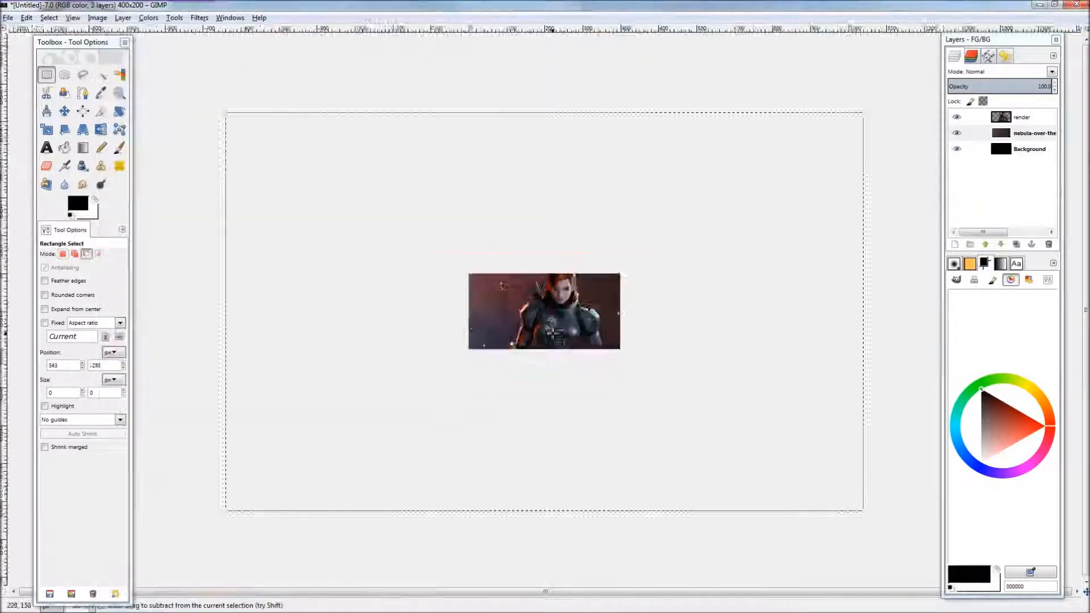
key(shift+t)
click(648, 232)
key(Escape)
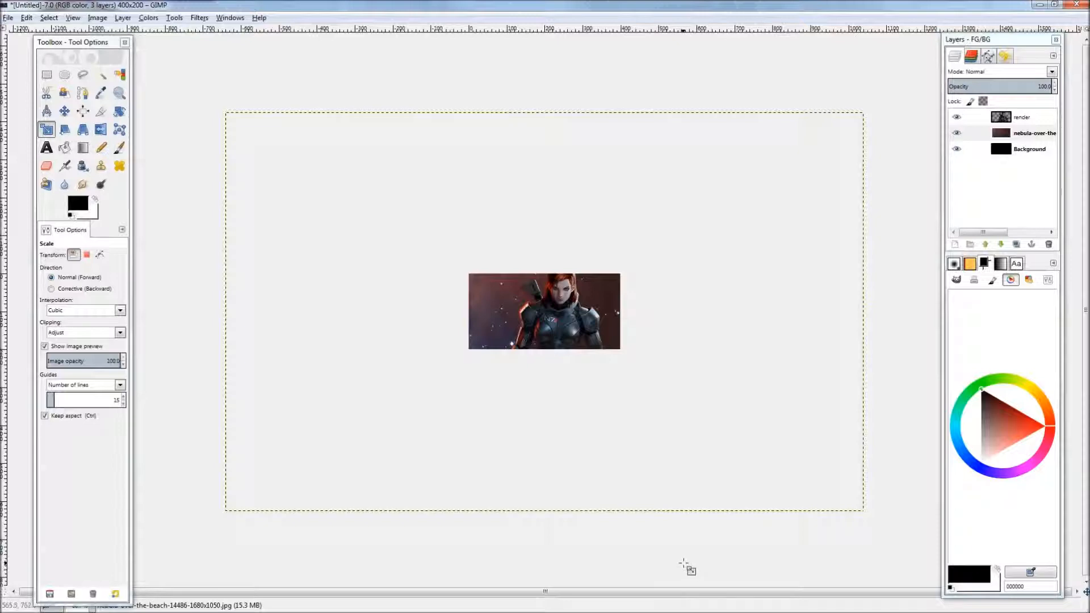
key(Tab)
click(685, 568)
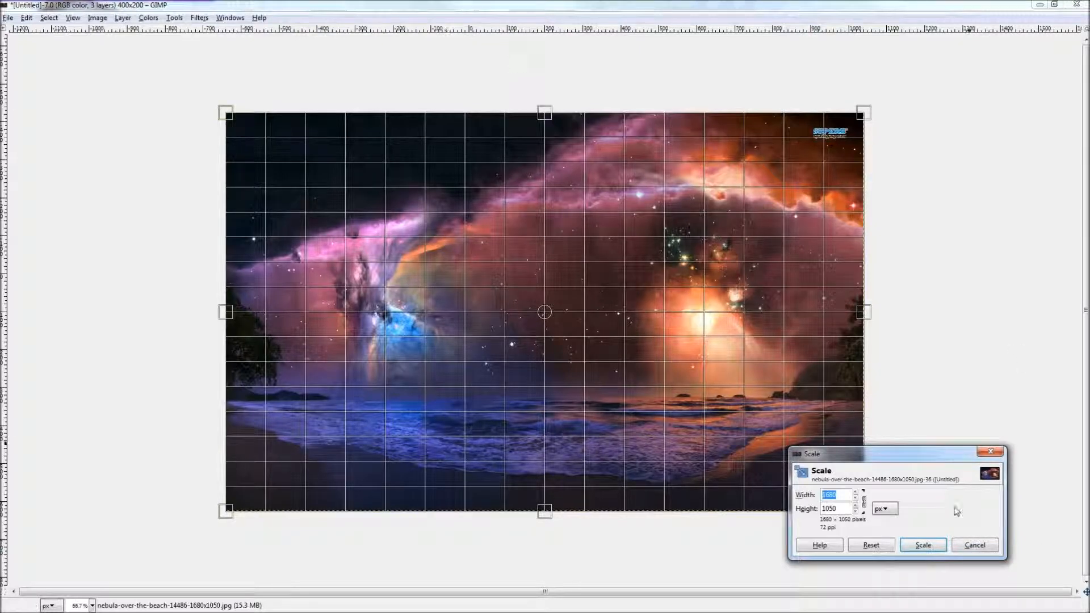
click(987, 548)
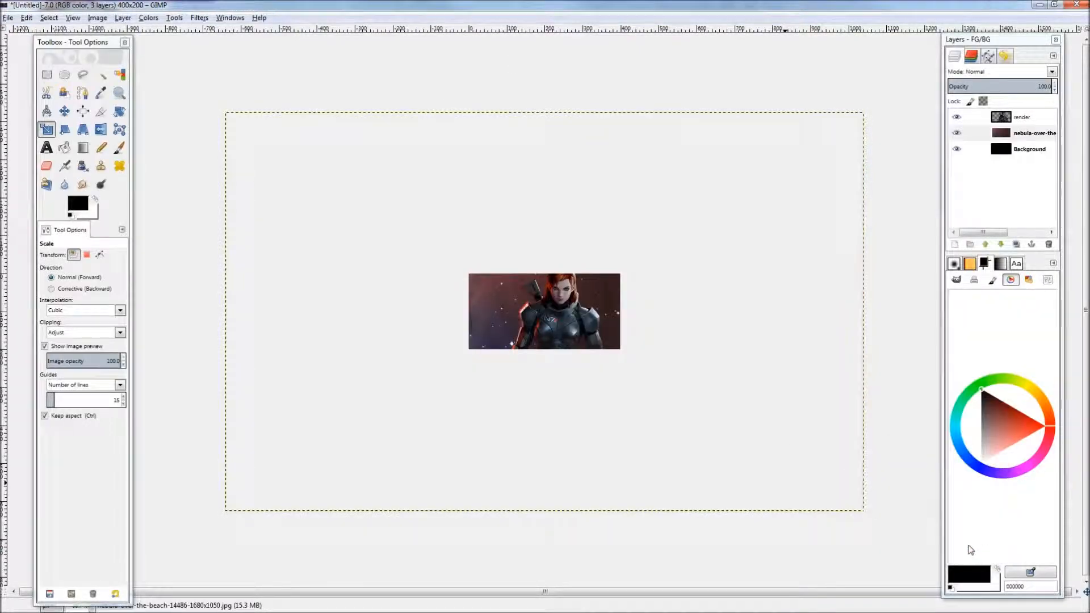
drag(761, 377, 897, 386)
click(889, 413)
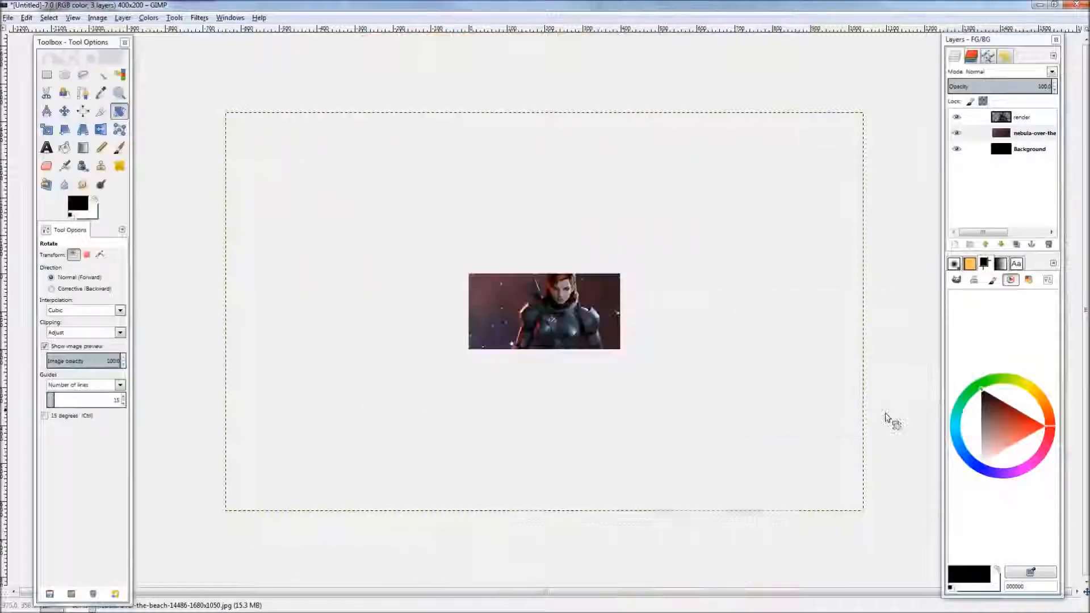
scroll(527, 339, up, 2)
scroll(573, 346, down, 1)
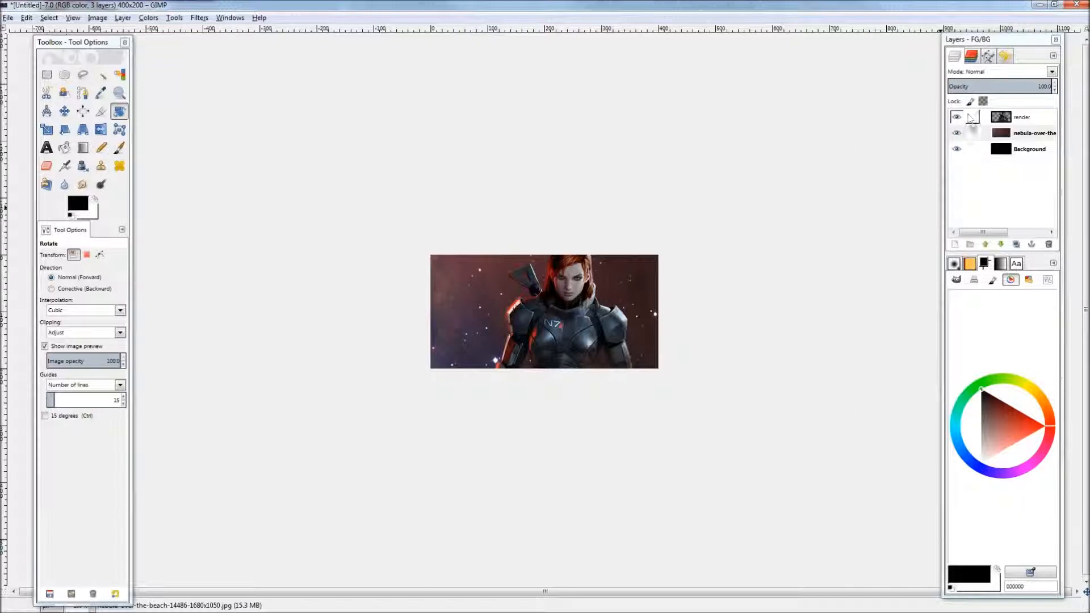
Step: Create a new transparent layer named flow above the render layer
click(1019, 122)
click(956, 244)
text(flo)
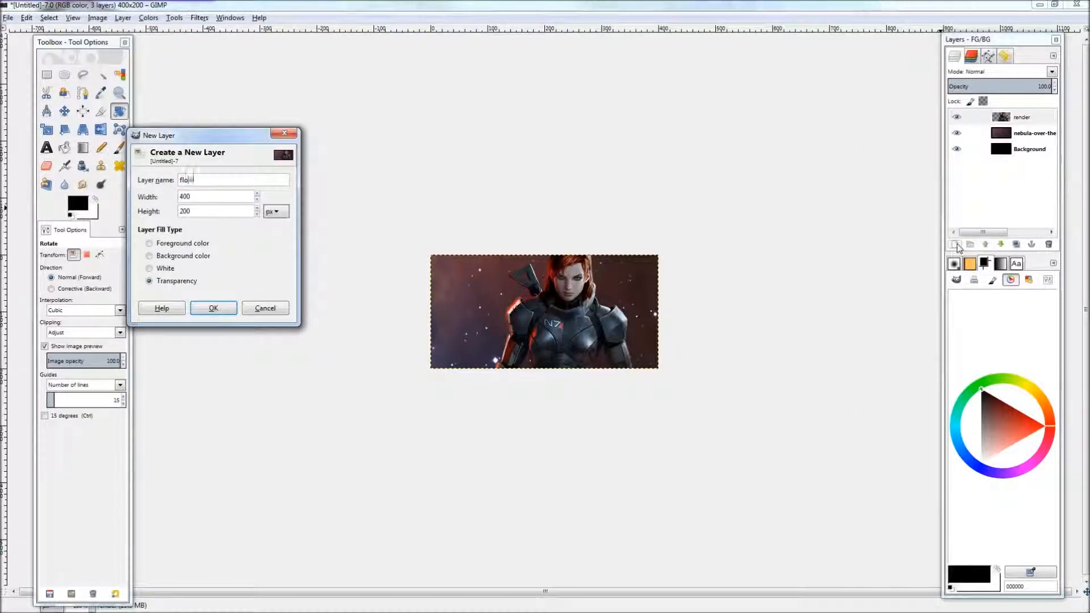
text(w)
key(Return)
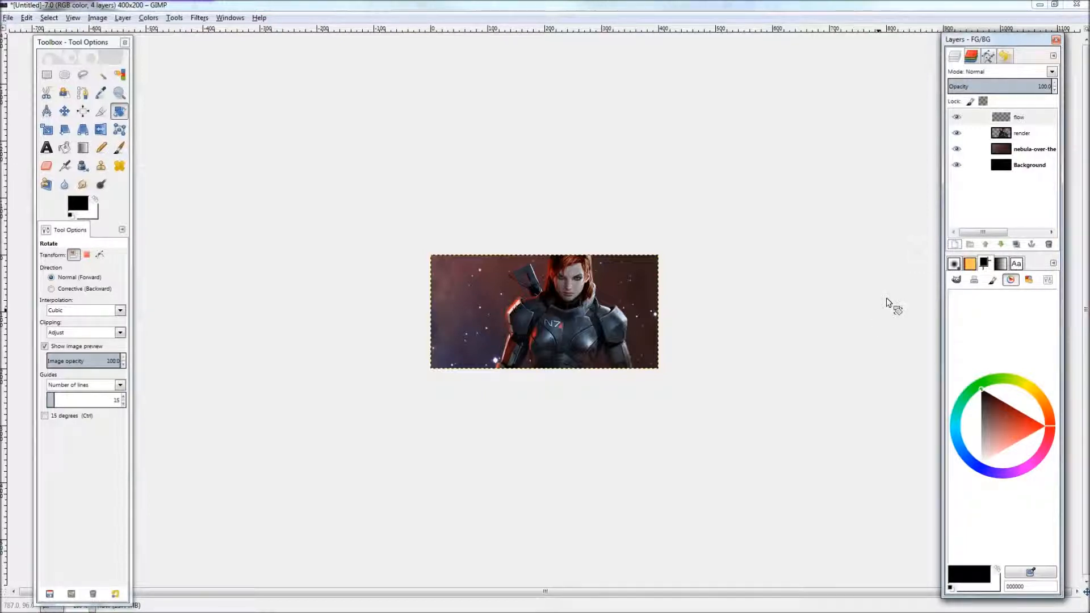
Step: Switch to the Paintbrush with a small hard brush at size 5 and set the foreground colour to red
key(p)
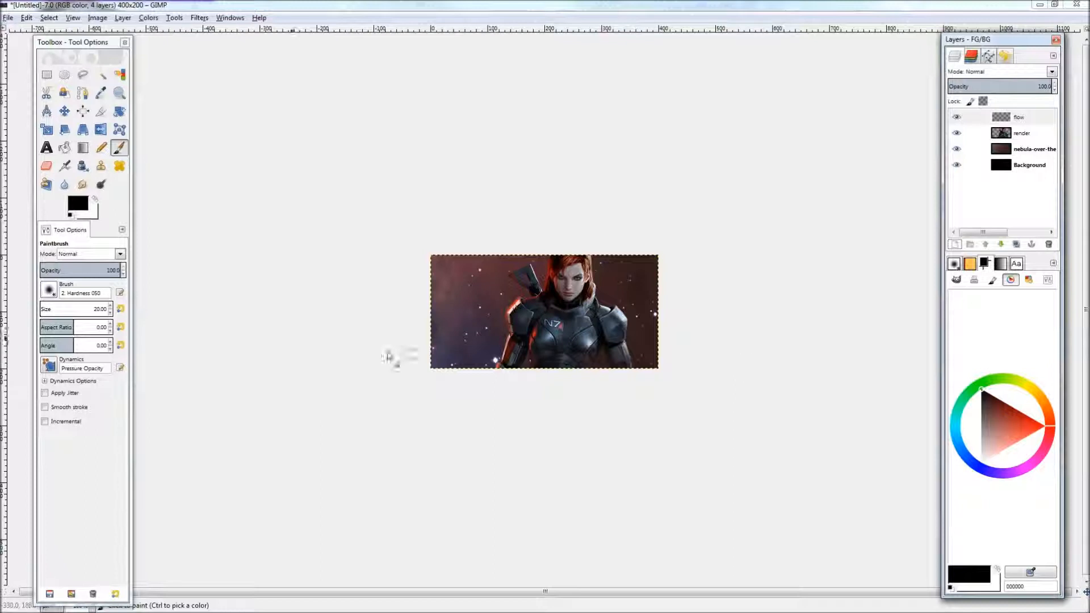
click(954, 263)
click(997, 305)
scroll(97, 310, up, 7)
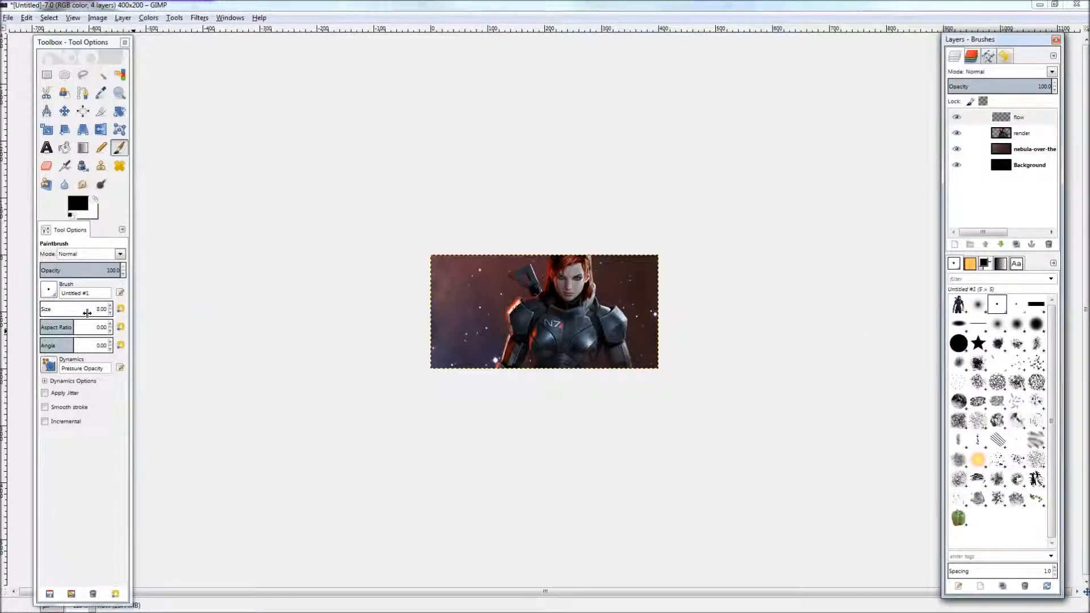
scroll(73, 311, up, 1)
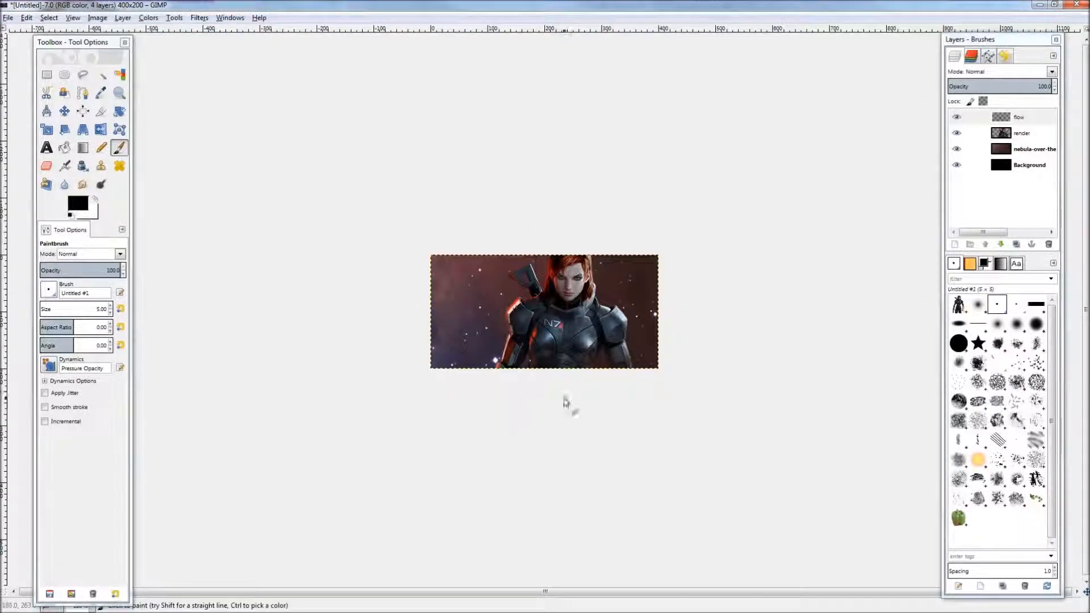
click(986, 264)
drag(1017, 424, 1056, 426)
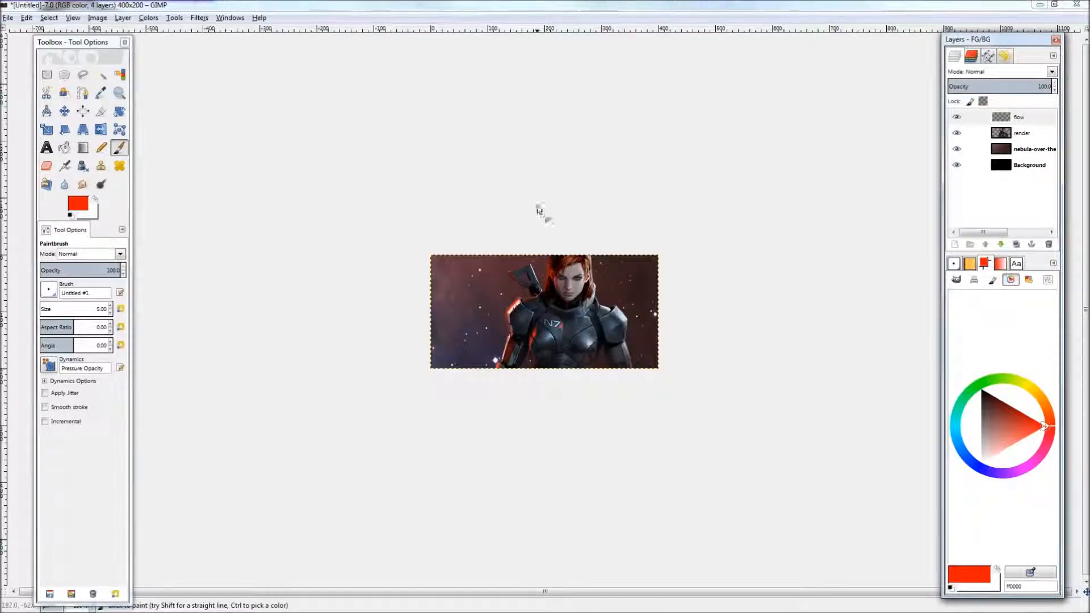
Step: Draw a straight vertical red line through the render on the flow layer
click(547, 191)
ctrl+shift+click(554, 460)
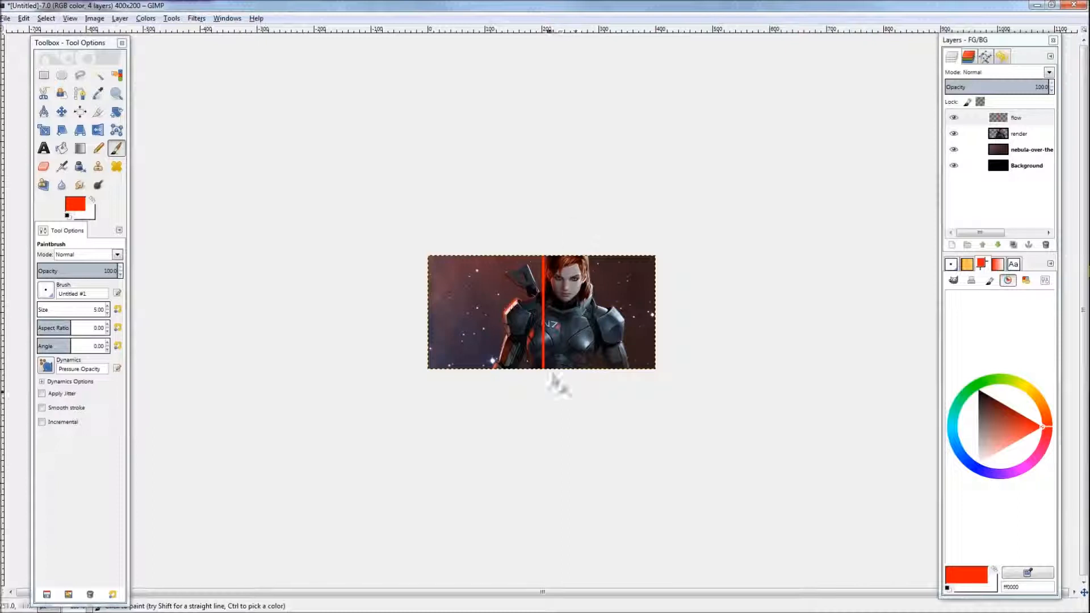
key(ctrl+z)
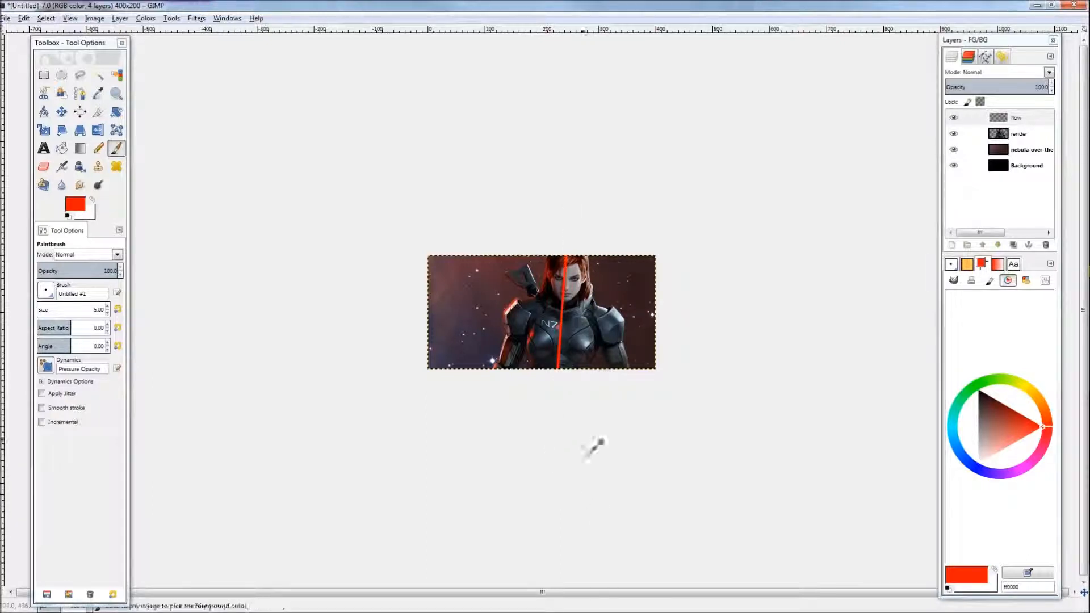
key(ctrl+z)
key(ctrl+y)
Step: Select around the red line, cut and paste it, nudge the pasted piece slightly and anchor it
key(r)
drag(605, 234, 487, 404)
key(ctrl+x)
key(ctrl+v)
drag(560, 330, 562, 331)
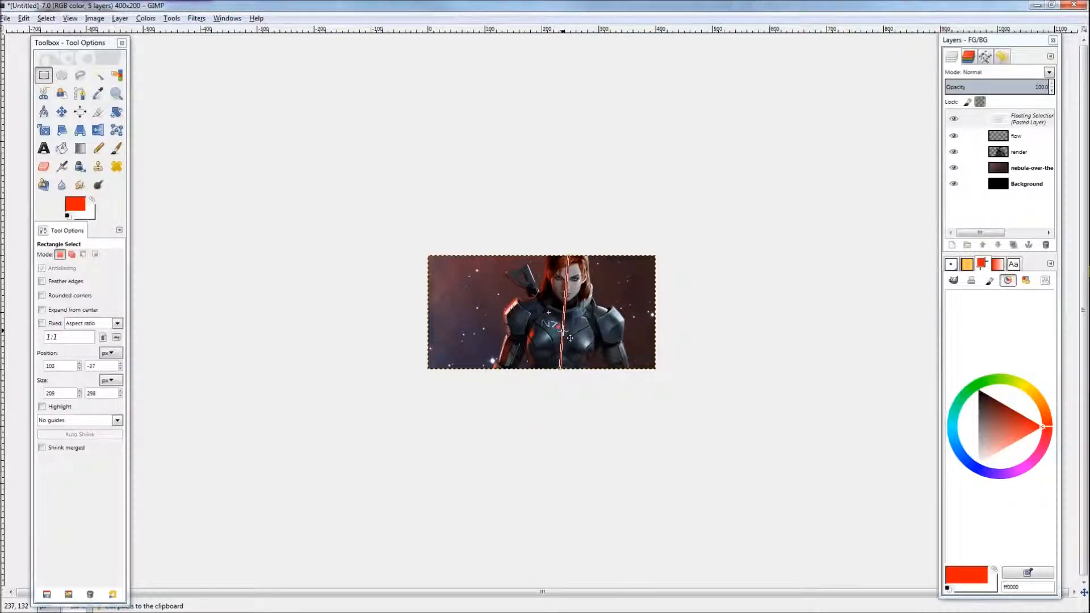
click(577, 420)
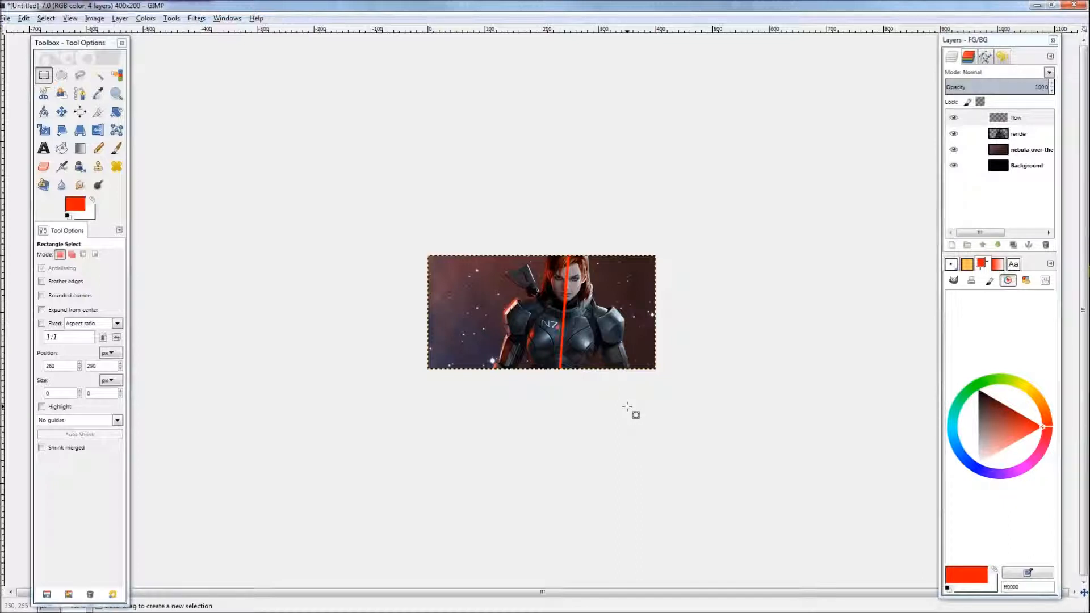
Step: Draw a long straight red line across the banner with the Paintbrush
key(b)
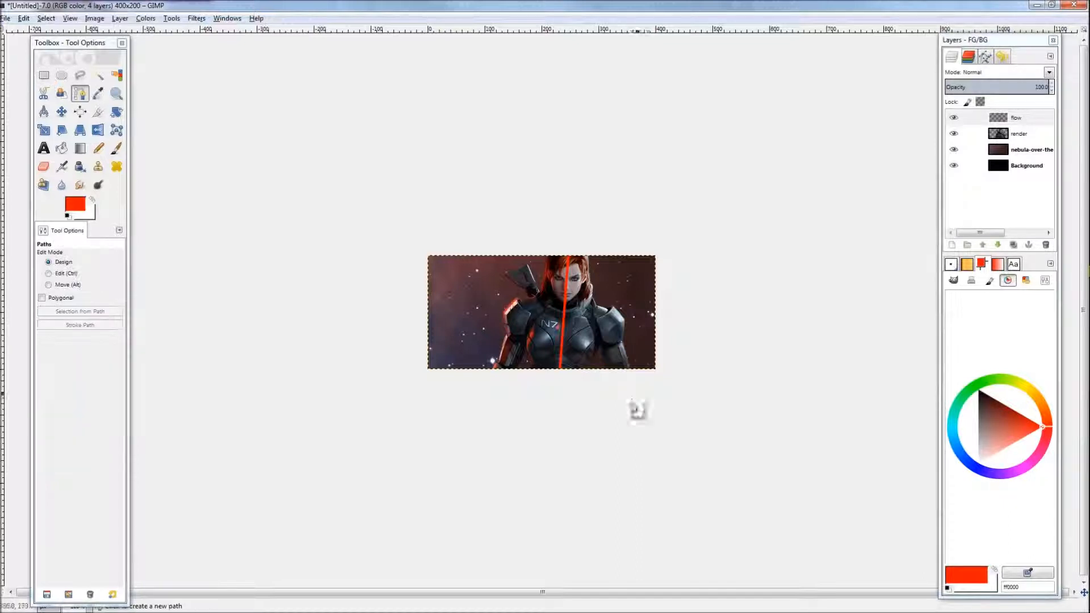
key(p)
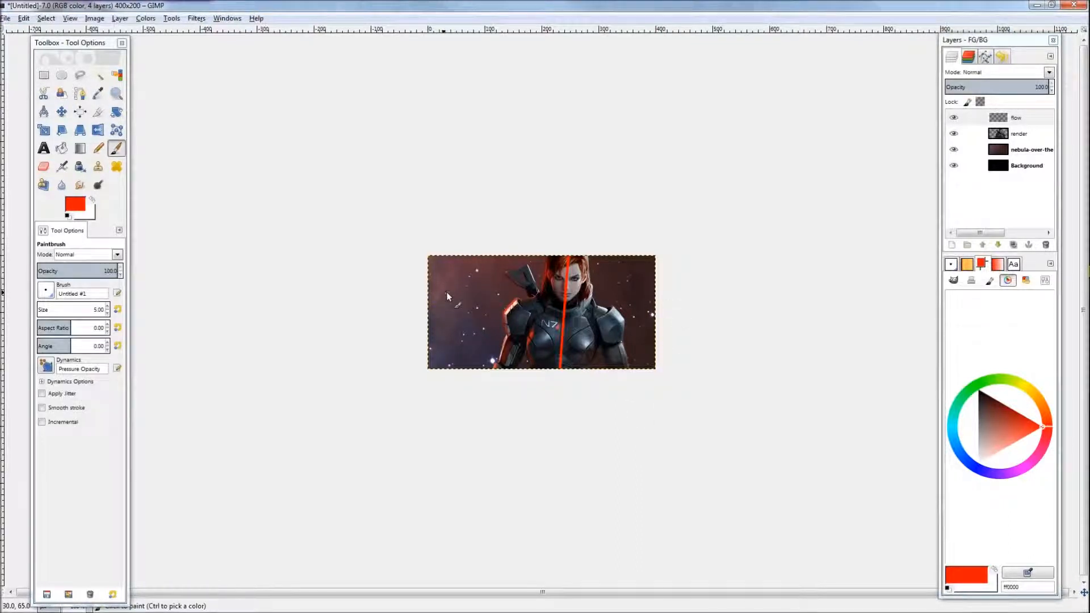
click(394, 286)
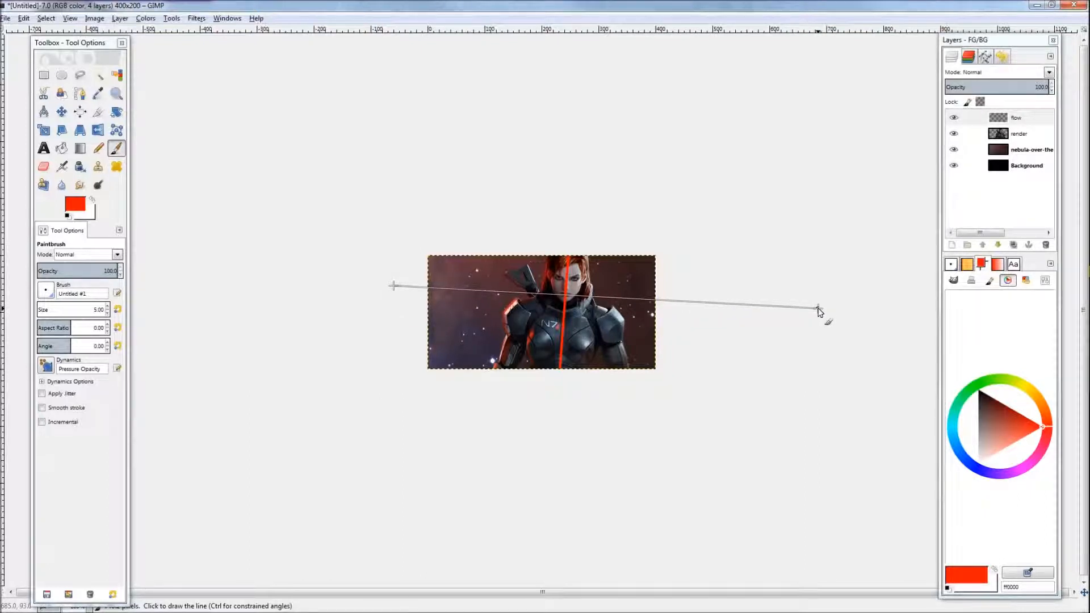
click(395, 295)
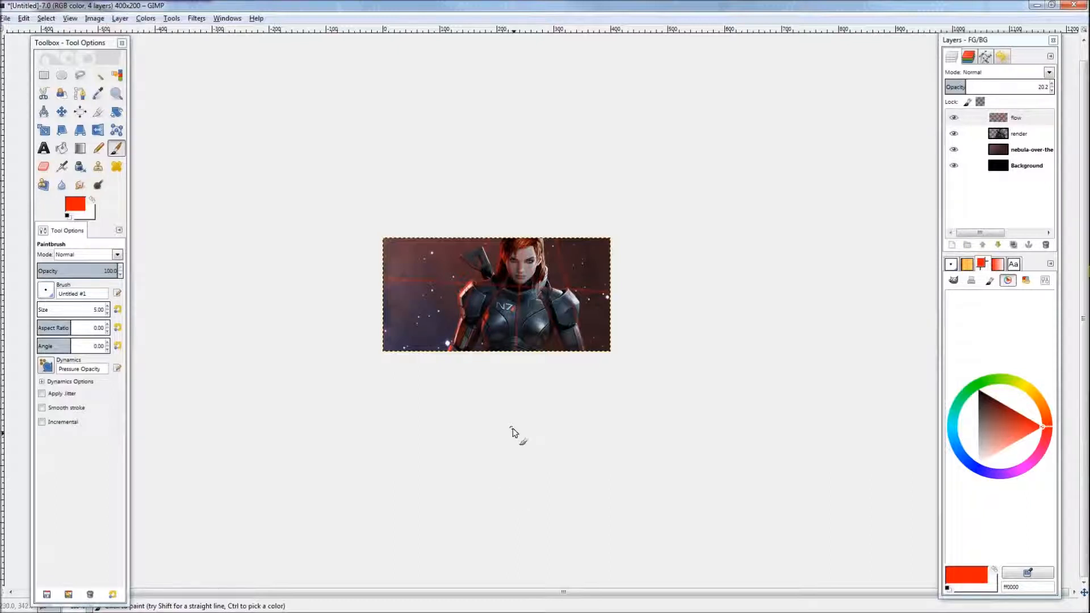
Step: Add another new transparent layer and change the foreground colour to blue
click(953, 245)
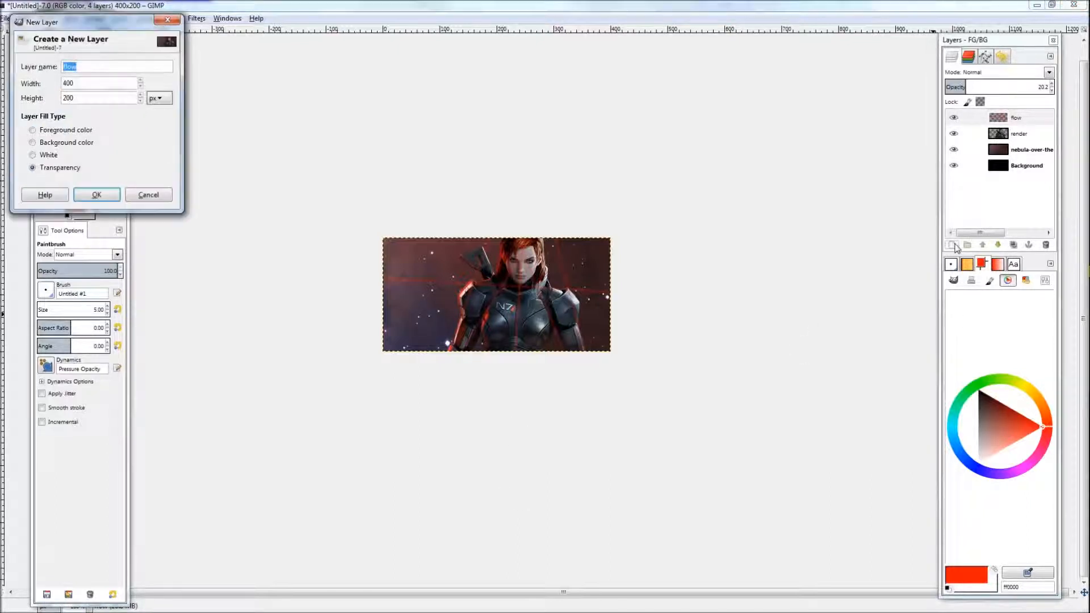
key(Return)
drag(1016, 471, 975, 470)
scroll(485, 356, up, 1)
scroll(485, 356, up, 1)
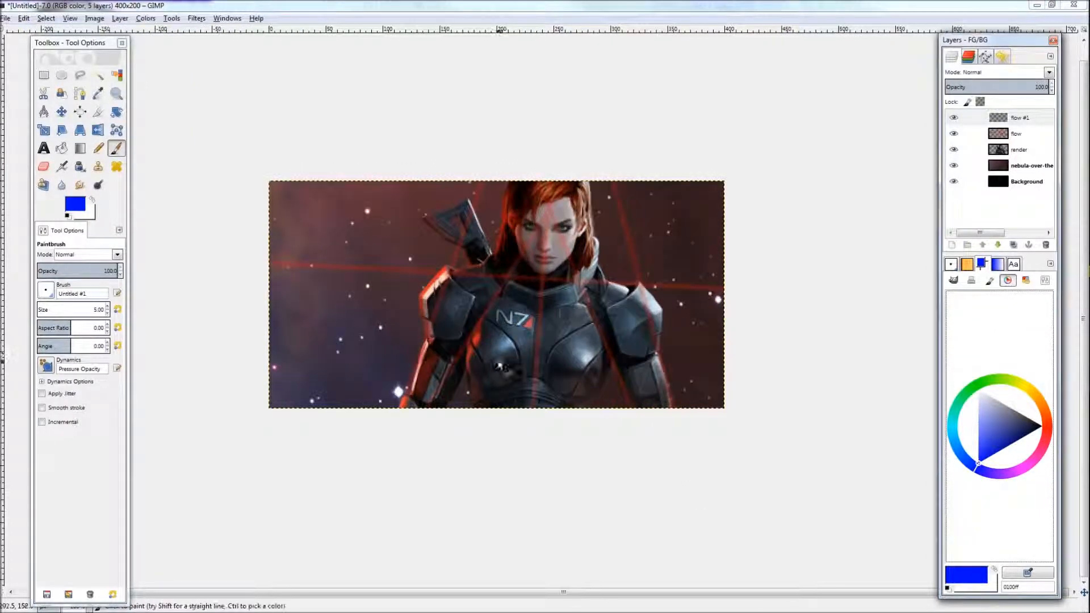
Step: Try painting several freehand blue strokes across the render, undoing each of them
mouse_move(407, 410)
mouse_down()
mouse_move(472, 291)
mouse_move(706, 182)
mouse_up()
key(ctrl+z)
mouse_move(421, 409)
mouse_down()
mouse_move(480, 309)
mouse_move(596, 284)
mouse_move(654, 244)
mouse_up()
key(ctrl+z)
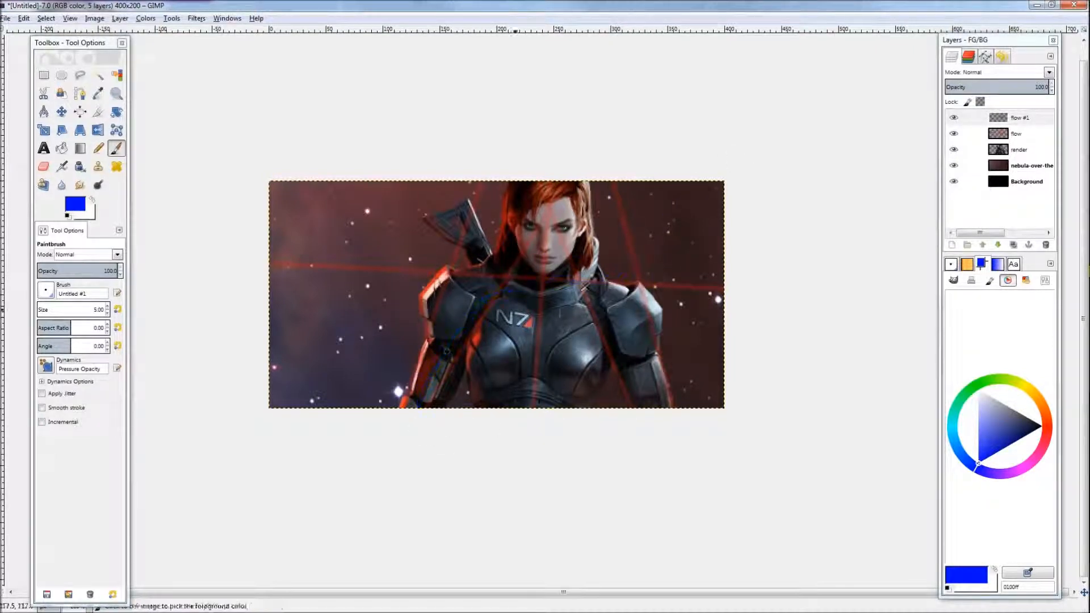
mouse_move(404, 407)
mouse_down()
mouse_move(449, 341)
mouse_move(629, 277)
mouse_up()
drag(412, 407, 476, 182)
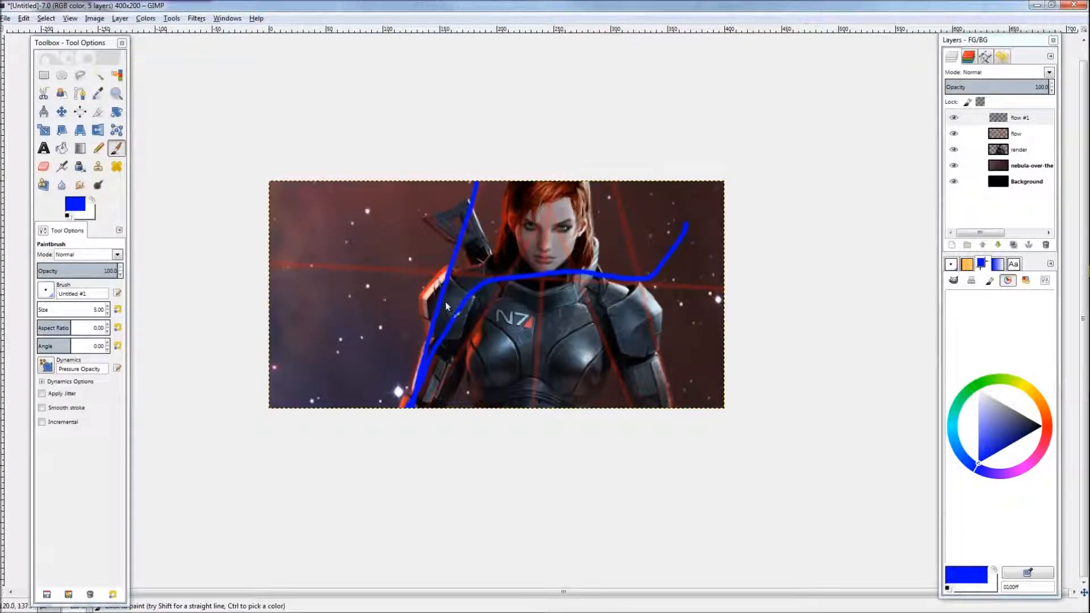
drag(441, 182, 380, 405)
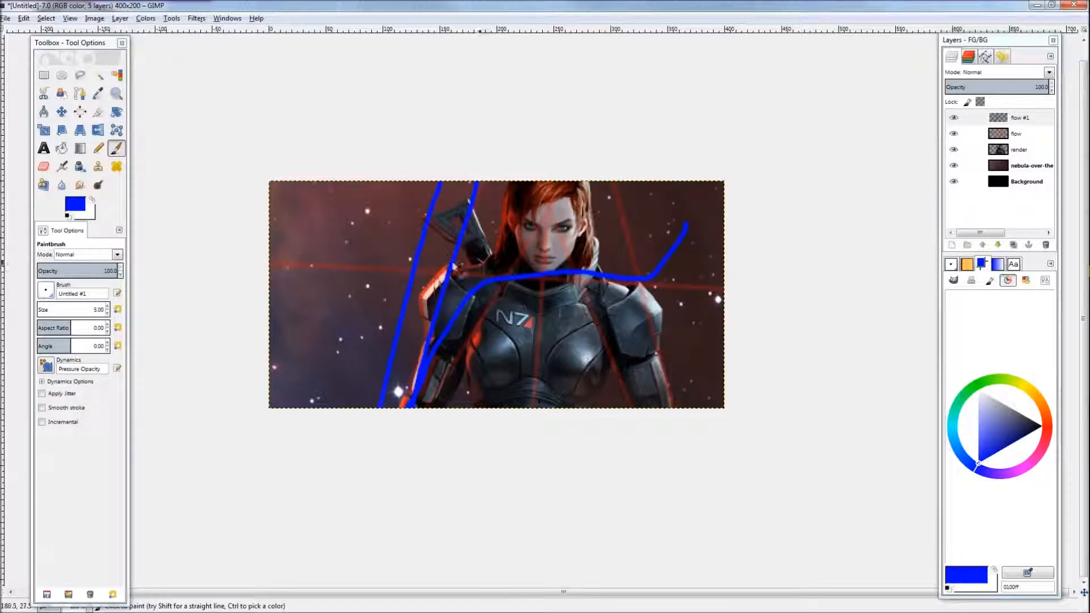
key(ctrl+z)
key(ctrl+z)
key(ctrl+z)
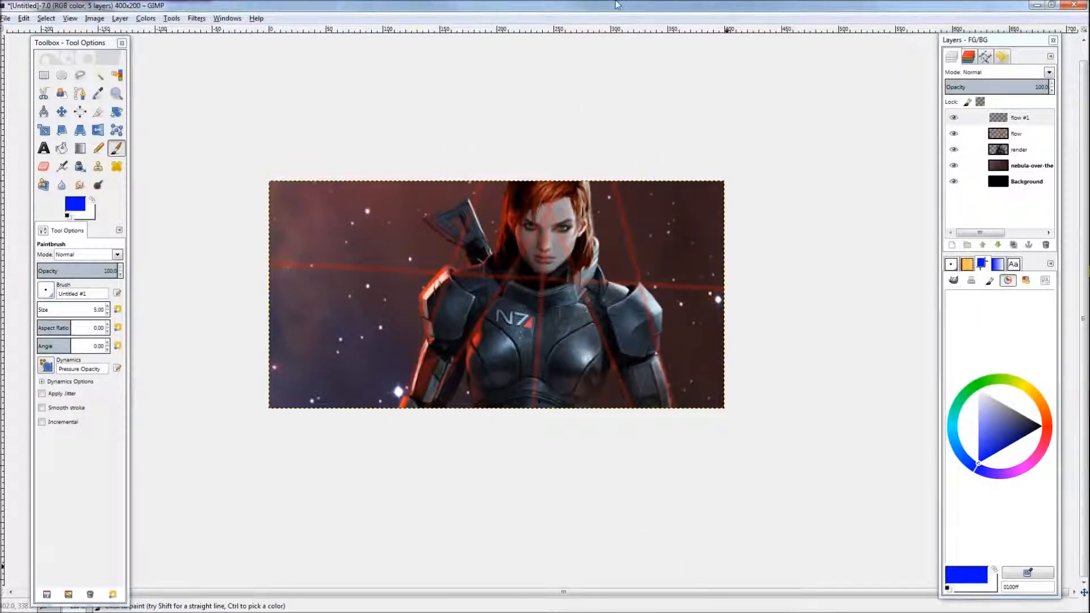
Step: Draw a straight blue line from the banner's bottom edge up to its top edge, left of the render's face
scroll(533, 366, down, 3)
scroll(534, 365, up, 3)
scroll(462, 420, down, 2)
scroll(461, 423, up, 3)
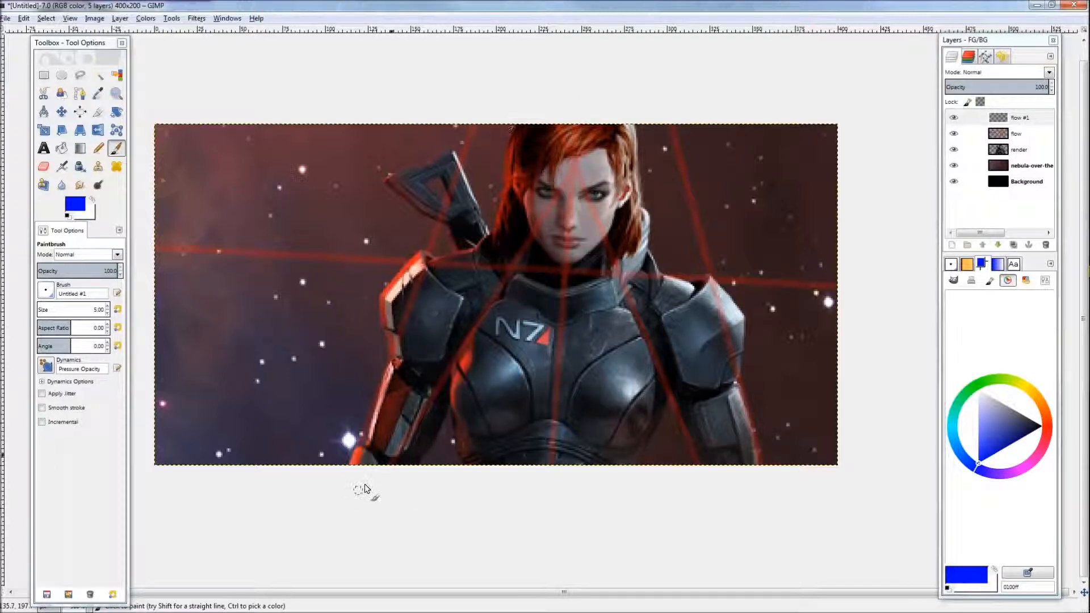
scroll(668, 330, down, 2)
scroll(511, 398, up, 1)
scroll(353, 469, up, 1)
click(354, 468)
shift+click(391, 80)
scroll(496, 295, down, 2)
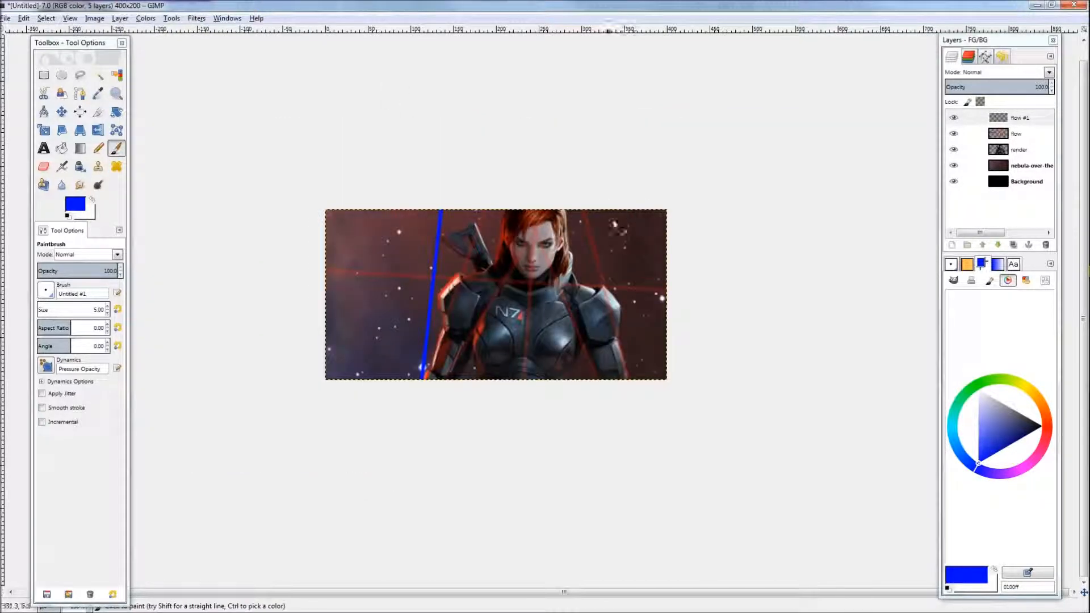
Step: Try drawing another straight blue line and several freehand blue curves across the render, undoing them
click(613, 201)
shift+click(631, 391)
scroll(568, 386, down, 1)
scroll(514, 385, up, 2)
scroll(514, 386, up, 1)
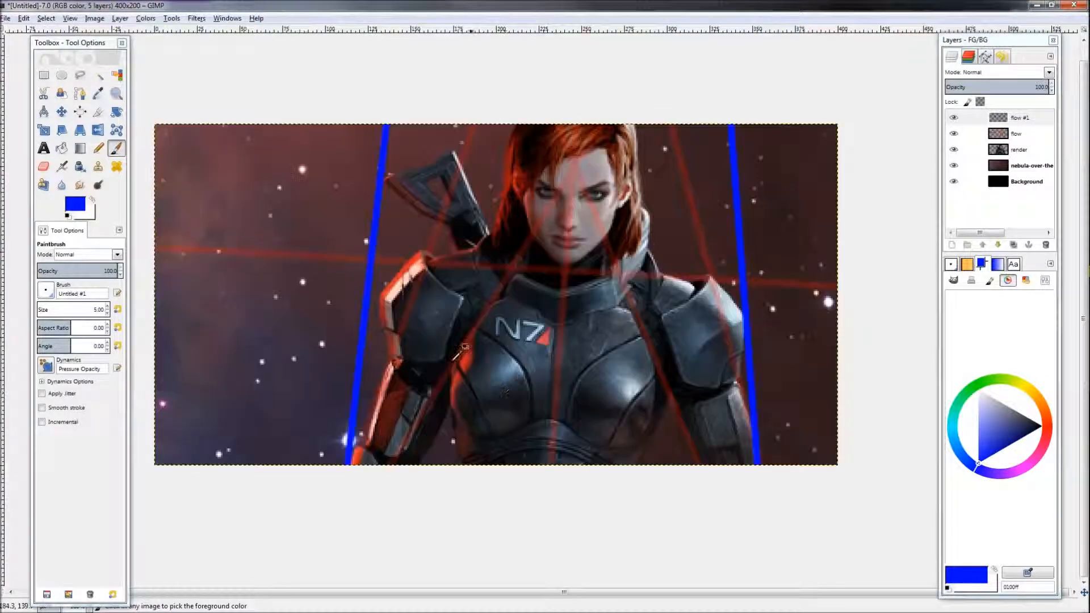
scroll(511, 384, down, 2)
drag(461, 191, 403, 311)
drag(405, 387, 432, 289)
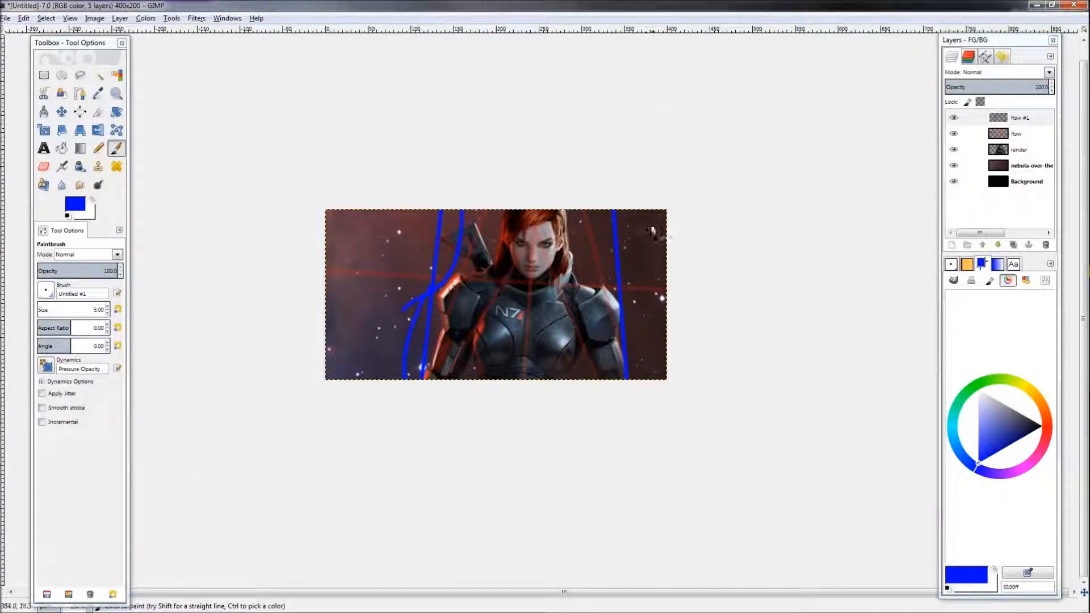
drag(580, 204, 627, 282)
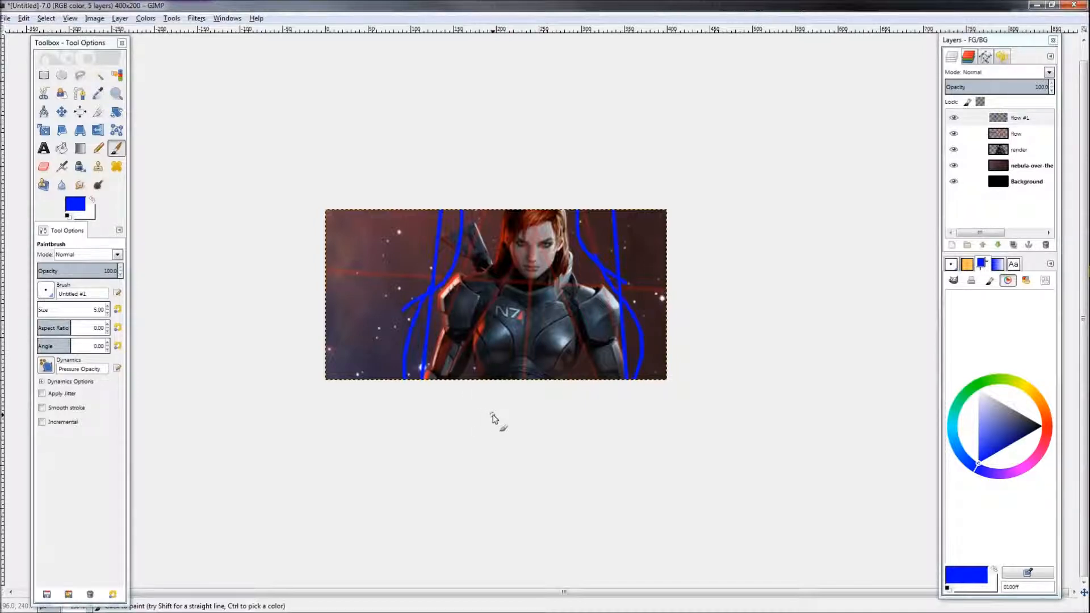
key(ctrl+z)
key(ctrl+z)
key(ctrl+z)
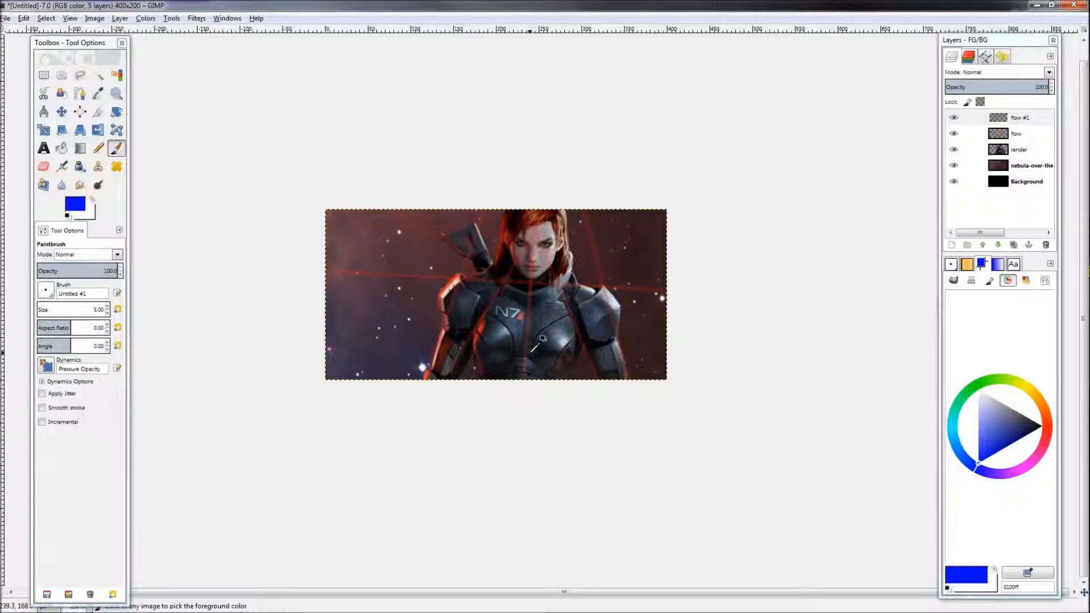
Step: Draw a straight blue diagonal line rising from the banner's lower-left edge to its right edge
scroll(533, 362, down, 2)
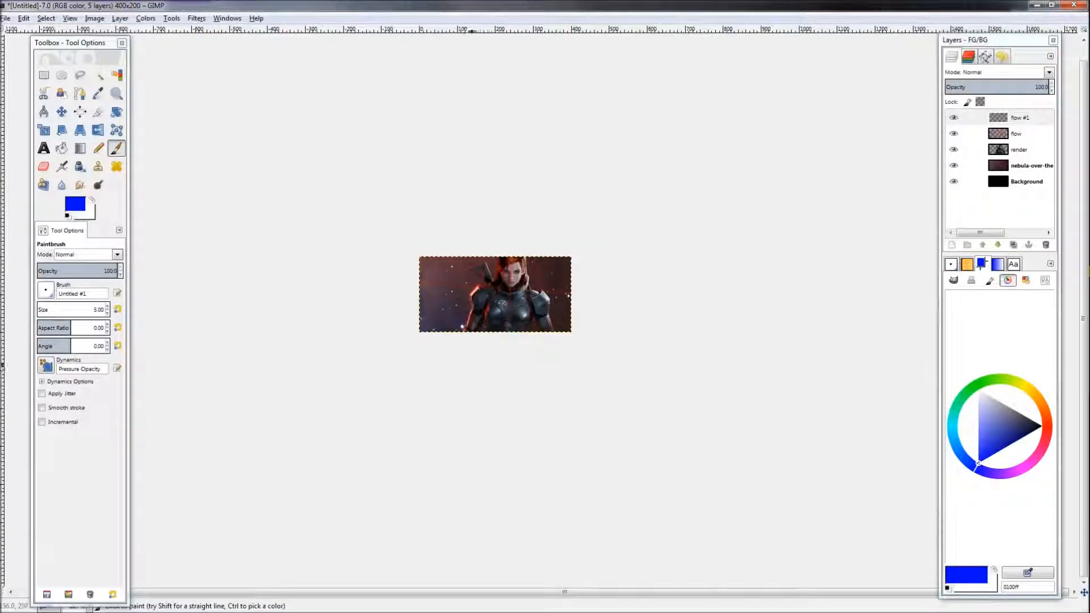
scroll(533, 362, up, 4)
scroll(477, 344, down, 3)
scroll(477, 346, up, 3)
scroll(477, 347, down, 1)
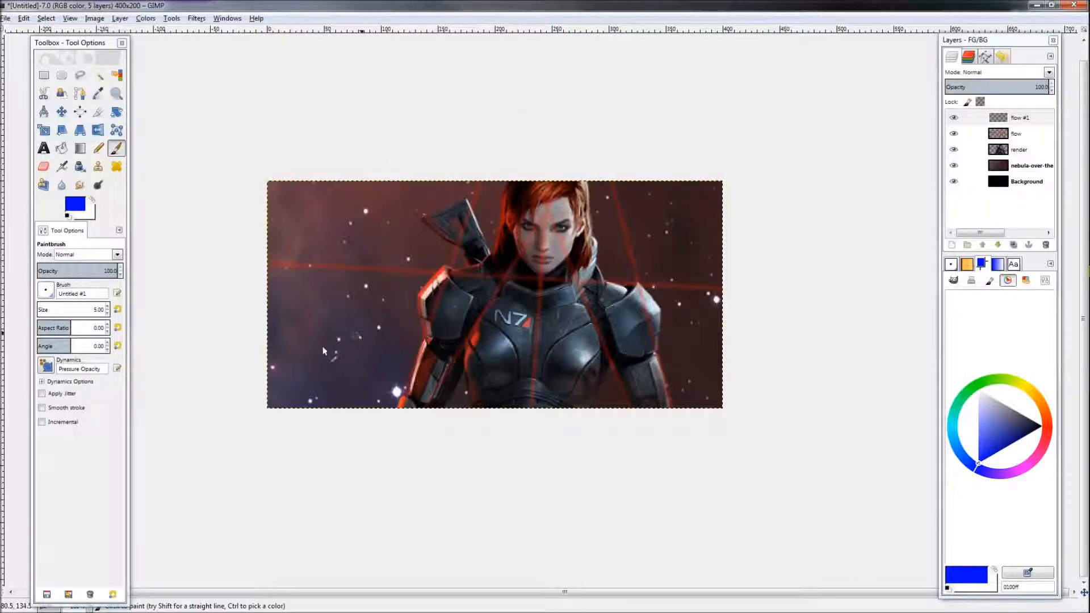
drag(240, 379, 1067, 126)
drag(228, 159, 972, 456)
key(ctrl+z)
drag(215, 149, 856, 399)
key(ctrl+z)
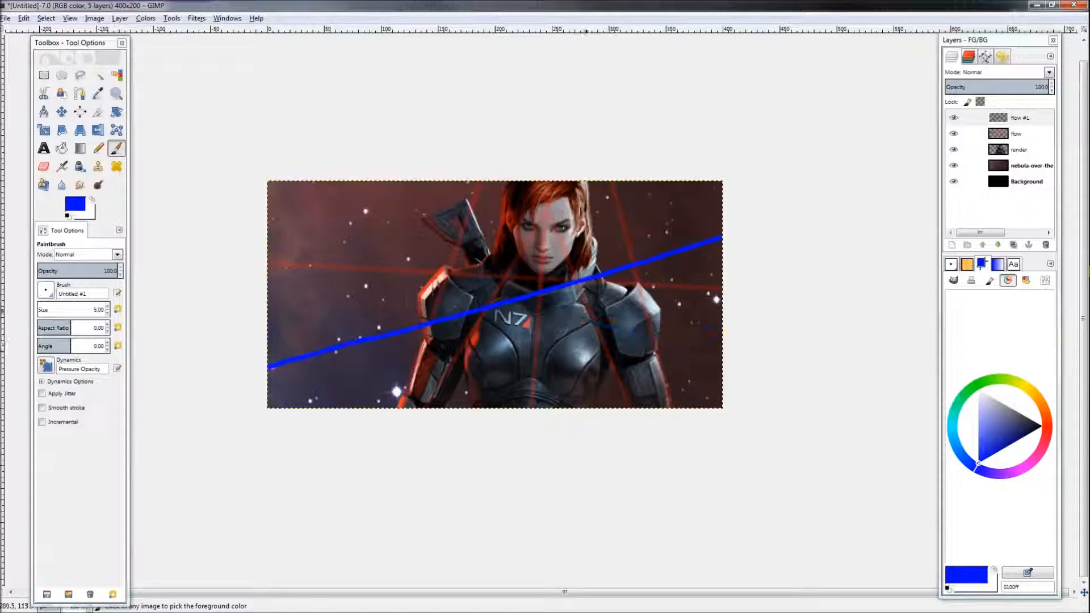
Step: Draw a second straight blue line descending from the banner's top-left corner to its right edge, crossing the first
mouse_move(218, 172)
mouse_down()
mouse_move(365, 196)
mouse_move(596, 310)
mouse_up()
key(ctrl+z)
click(543, 277)
shift+click(207, 168)
shift+click(904, 397)
scroll(688, 512, down, 4)
scroll(620, 505, up, 4)
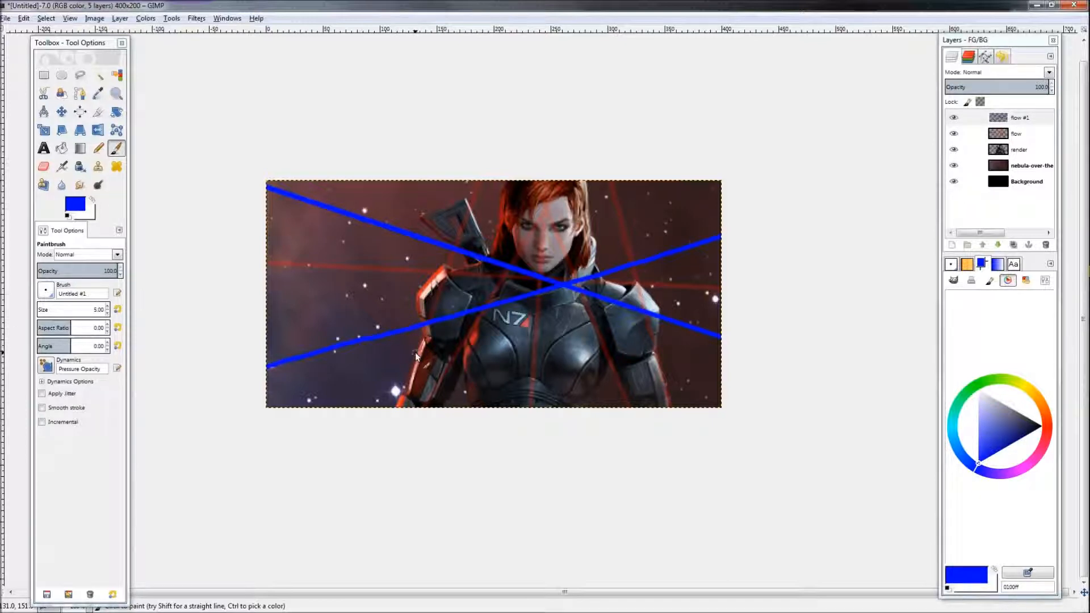
Step: Paint a looping freehand blue curve in the banner's lower-left area
scroll(477, 382, down, 7)
scroll(480, 384, up, 7)
scroll(468, 394, up, 1)
drag(466, 416, 496, 396)
mouse_move(307, 310)
mouse_down()
mouse_move(372, 310)
mouse_move(325, 301)
mouse_up()
drag(717, 403, 632, 460)
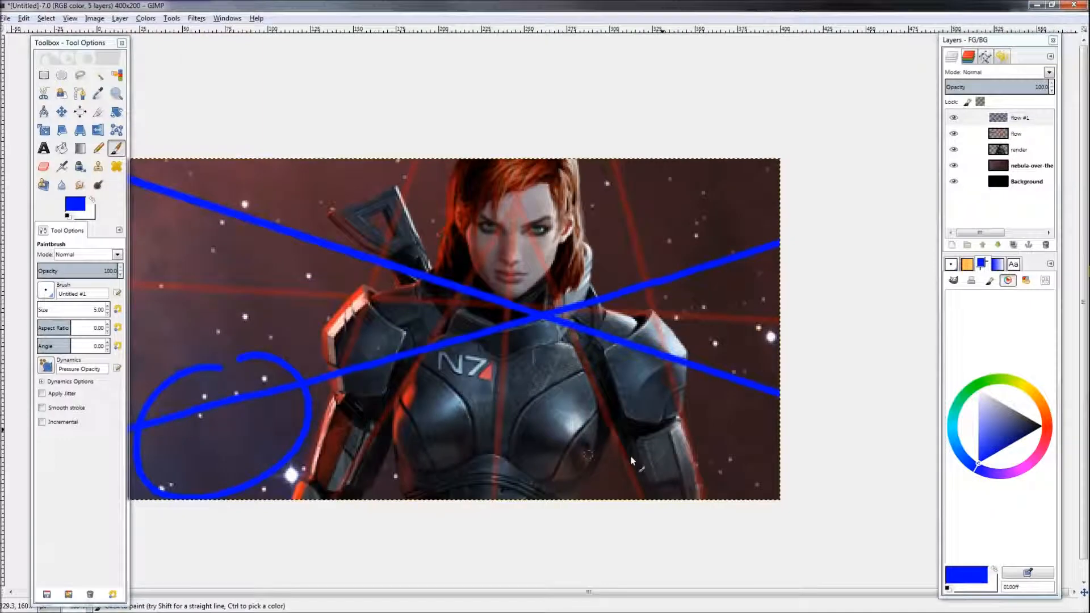
Step: Try several freehand blue strokes rising across the render, undoing each of them
mouse_move(349, 449)
mouse_down()
mouse_move(428, 352)
mouse_move(445, 309)
mouse_up()
key(ctrl+z)
drag(345, 455, 474, 224)
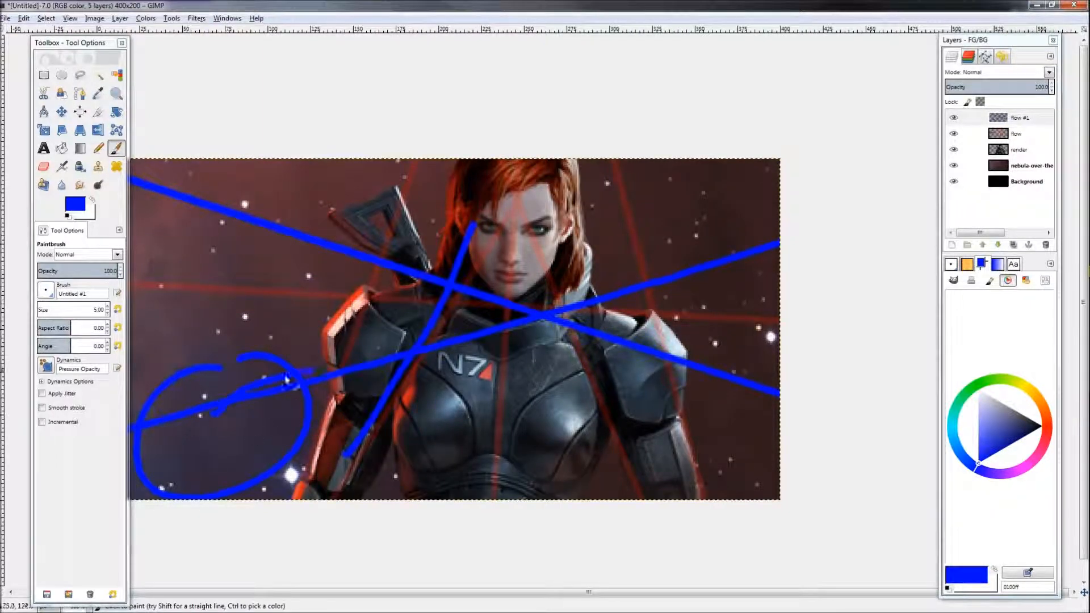
key(ctrl+z)
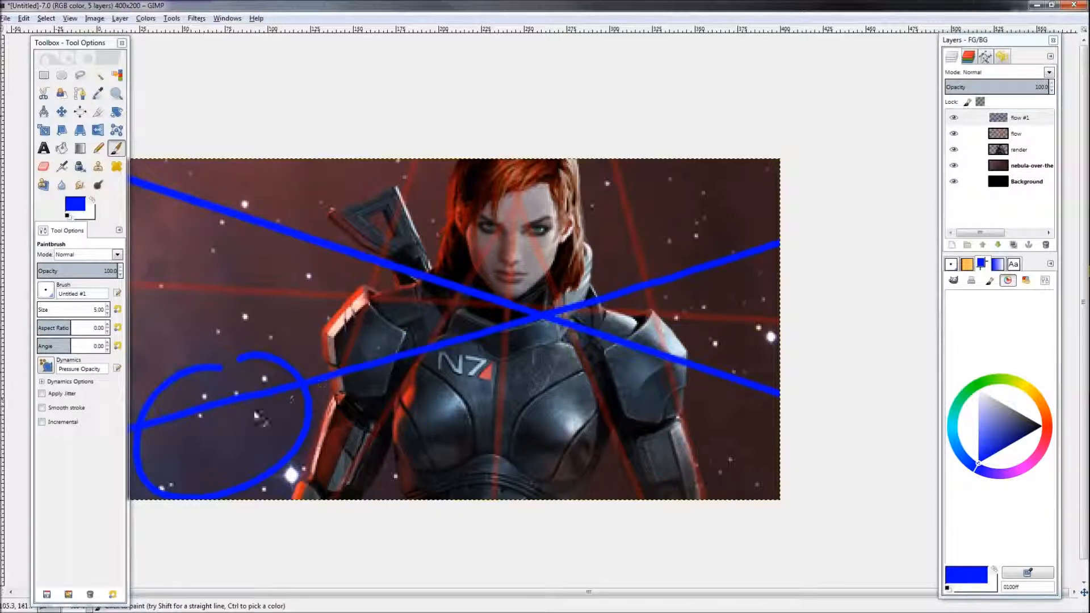
mouse_move(210, 448)
mouse_down()
mouse_move(264, 447)
mouse_move(317, 403)
mouse_move(386, 306)
mouse_up()
key(ctrl+z)
mouse_move(188, 461)
mouse_down()
mouse_move(199, 481)
mouse_move(247, 502)
mouse_move(320, 446)
mouse_move(357, 386)
mouse_move(407, 358)
mouse_move(460, 339)
mouse_move(594, 323)
mouse_move(679, 273)
mouse_up()
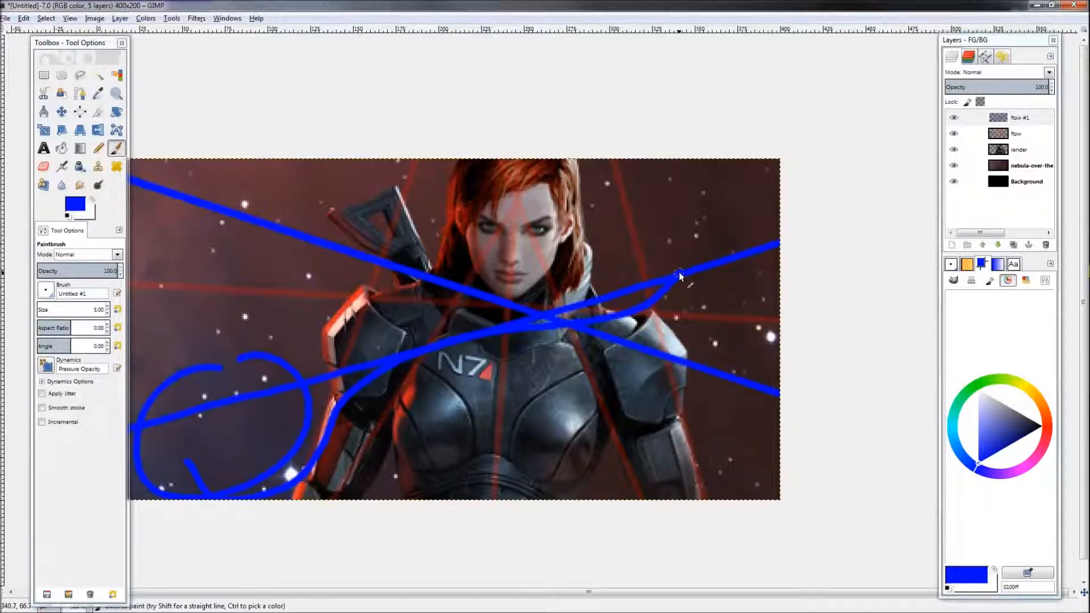
key(ctrl+z)
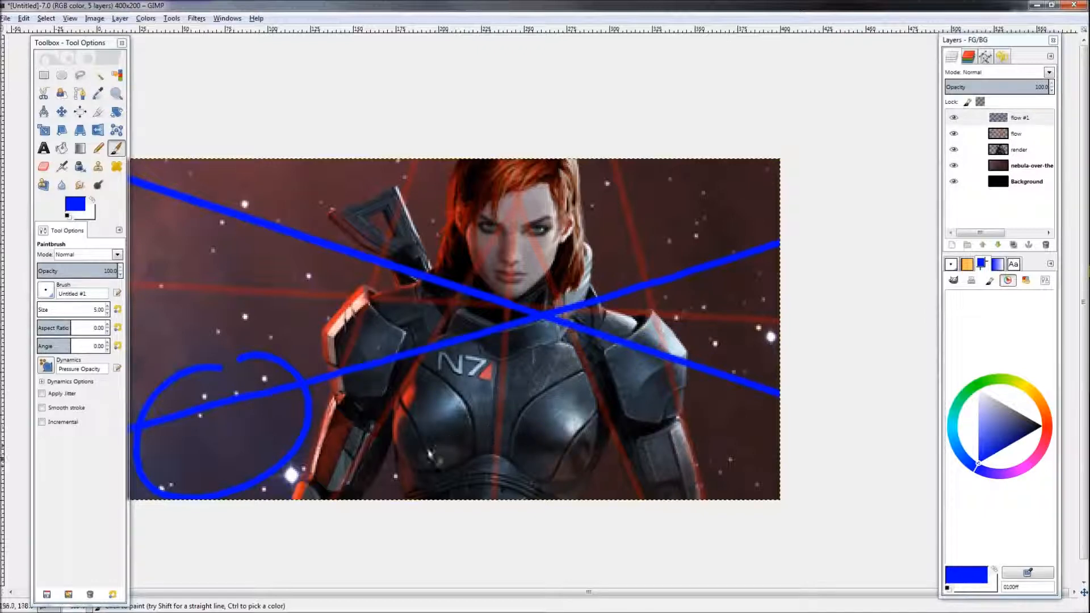
drag(385, 499, 418, 284)
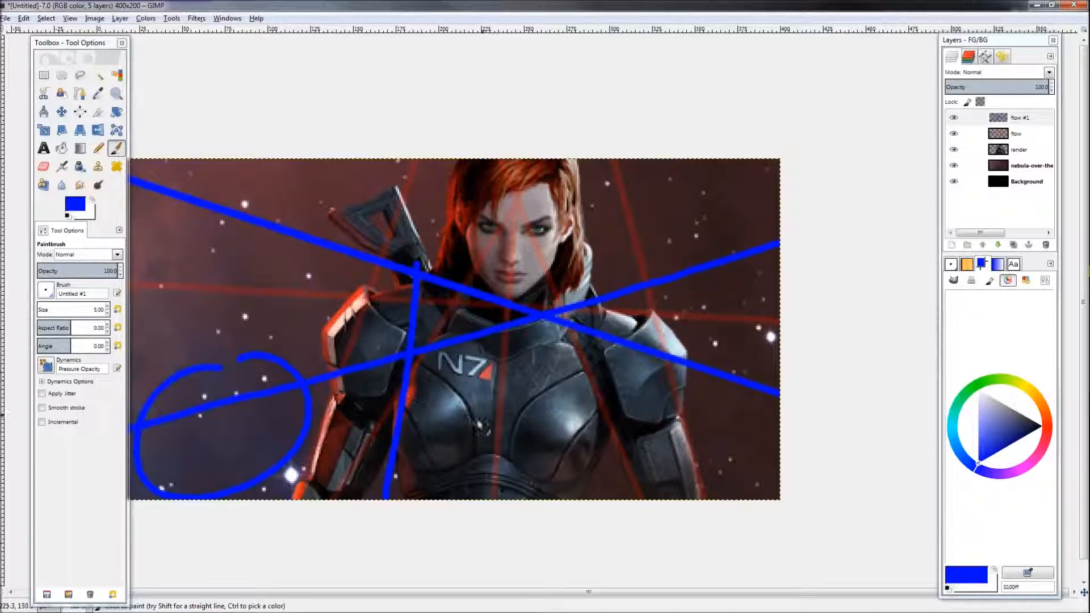
drag(523, 161, 486, 421)
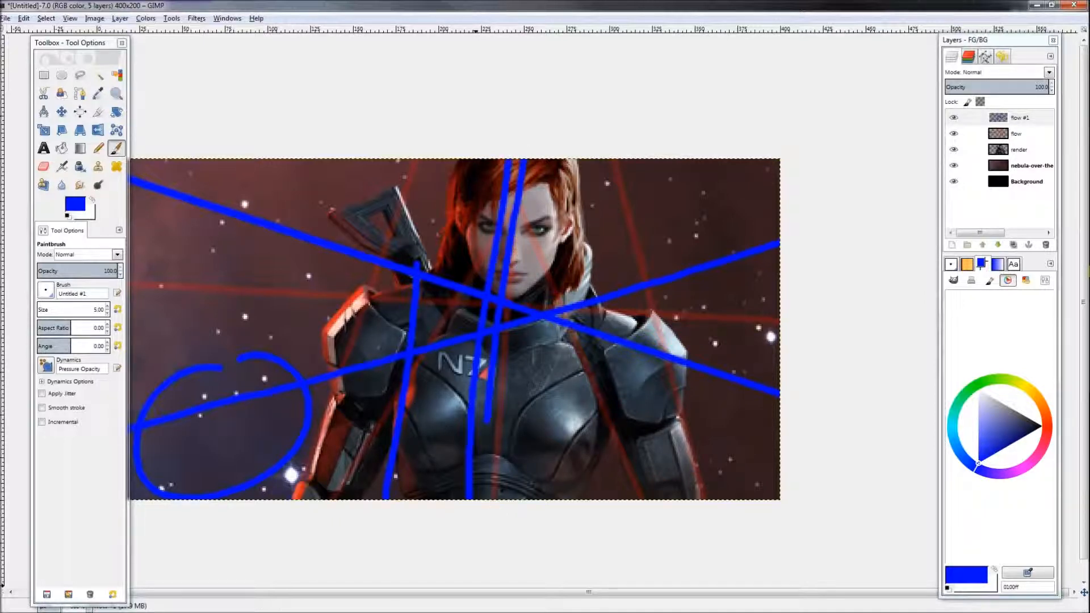
key(ctrl+z)
drag(387, 494, 413, 284)
mouse_move(382, 469)
mouse_down()
mouse_move(374, 483)
mouse_move(392, 492)
mouse_move(401, 271)
mouse_up()
key(ctrl+z)
key(ctrl+z)
key(ctrl+z)
key(ctrl+z)
mouse_move(388, 492)
mouse_down()
mouse_move(434, 184)
mouse_move(426, 307)
mouse_up()
key(ctrl+z)
key(ctrl+z)
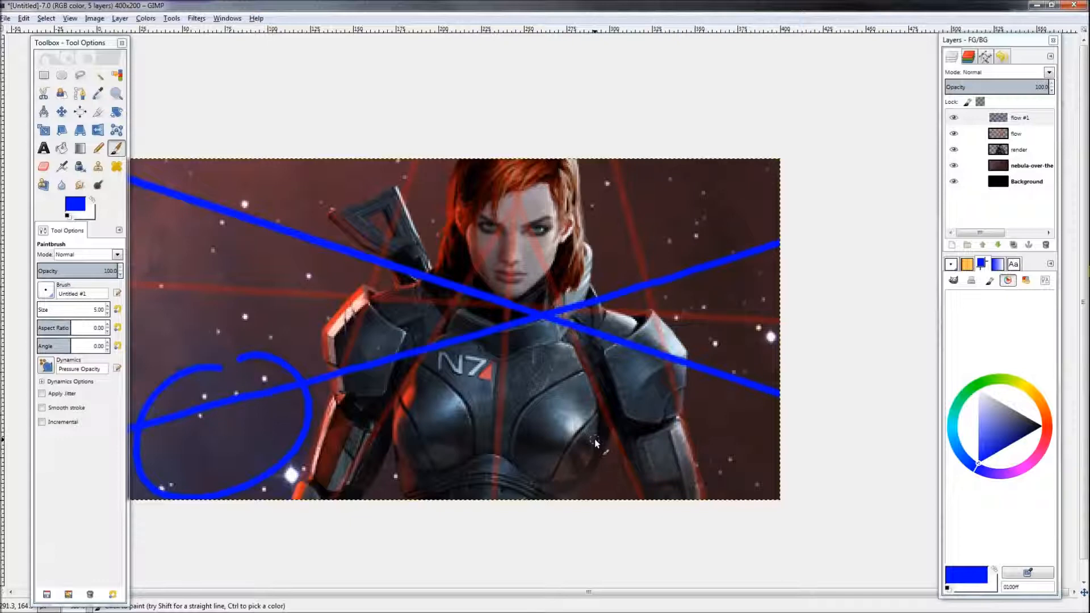
drag(375, 384, 458, 368)
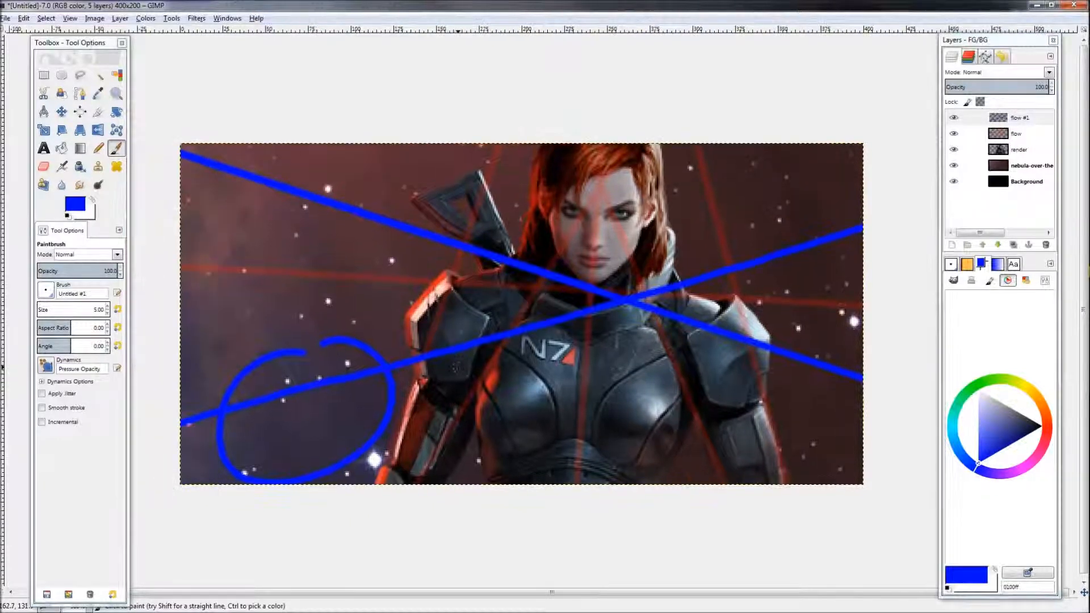
drag(672, 402, 603, 350)
key(ctrl+z)
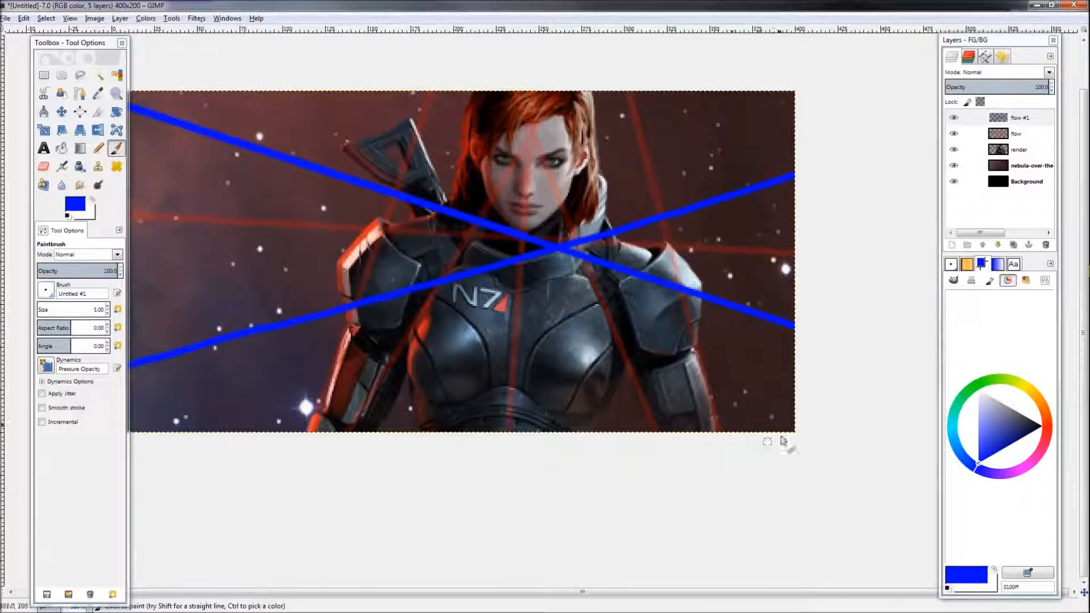
Step: Paint a wavy blue line along the banner's bottom edge, adding branching strokes at the left and a vertical stroke in the middle
mouse_move(788, 404)
mouse_down()
mouse_move(665, 411)
mouse_move(307, 393)
mouse_move(132, 408)
mouse_up()
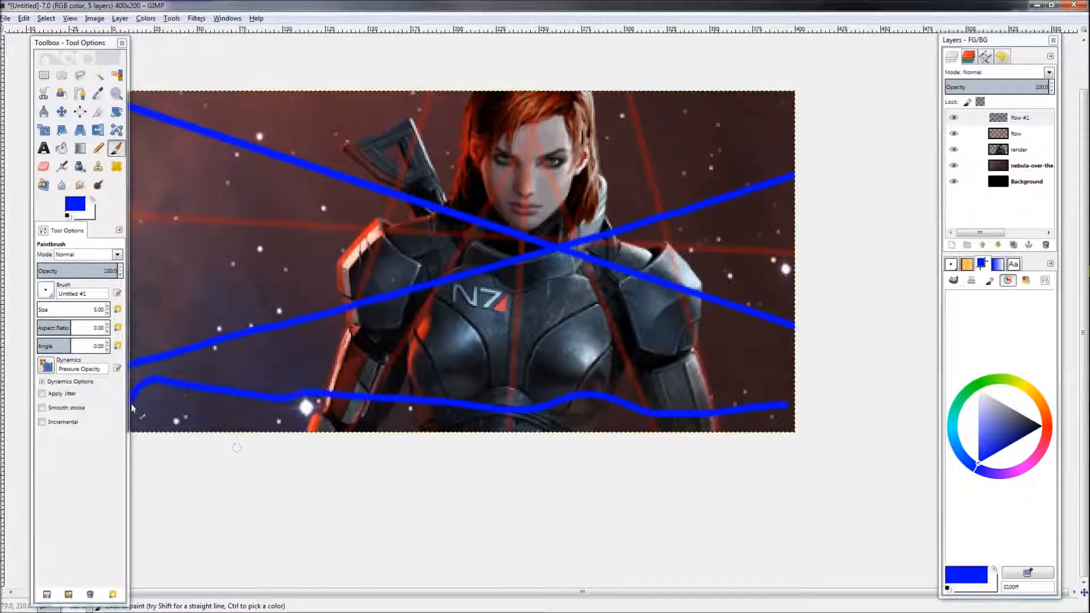
drag(395, 423, 402, 410)
mouse_move(291, 367)
mouse_down()
mouse_move(373, 431)
mouse_move(451, 372)
mouse_move(535, 262)
mouse_up()
drag(511, 231, 510, 316)
mouse_move(719, 446)
mouse_down()
mouse_move(536, 391)
mouse_move(561, 409)
mouse_move(559, 465)
mouse_up()
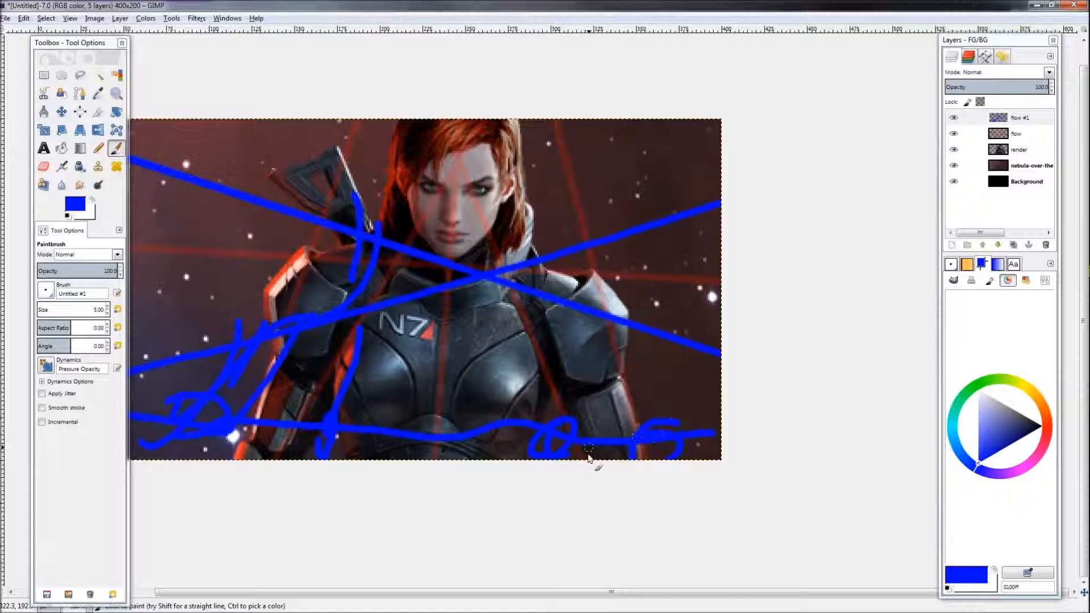
Step: Paint more branching blue strokes rising from the bottom line on the banner's right side
drag(555, 432, 484, 211)
key(ctrl+z)
drag(522, 310, 496, 224)
drag(659, 440, 603, 263)
key(ctrl+z)
mouse_move(660, 432)
mouse_down()
mouse_move(665, 371)
mouse_move(688, 401)
mouse_move(689, 369)
mouse_up()
drag(679, 429, 709, 354)
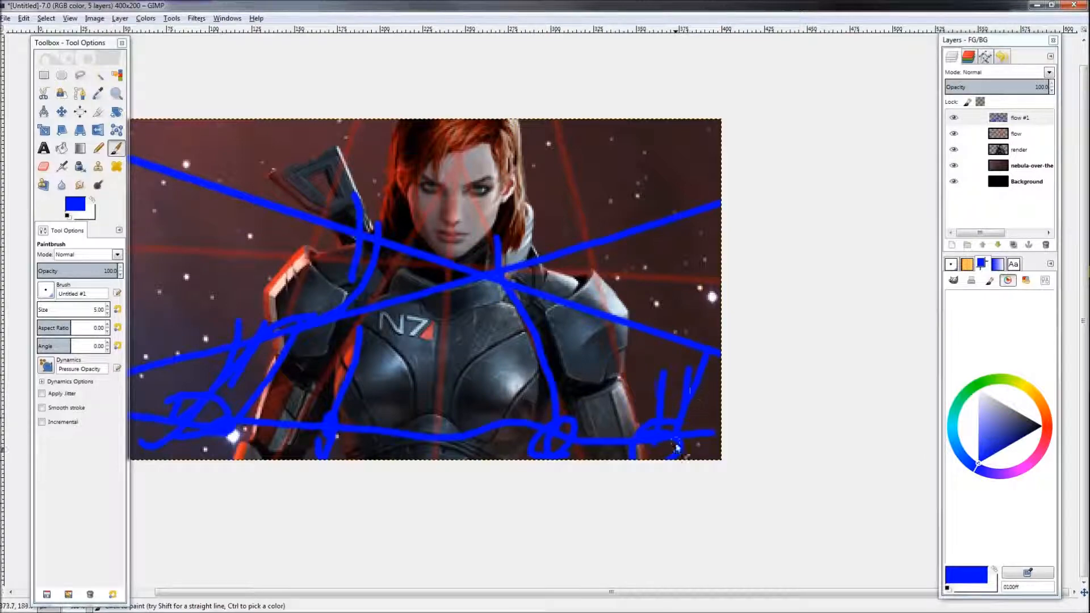
drag(11, 372, 149, 389)
scroll(397, 375, down, 2)
scroll(458, 390, up, 2)
scroll(533, 400, down, 2)
scroll(538, 395, up, 3)
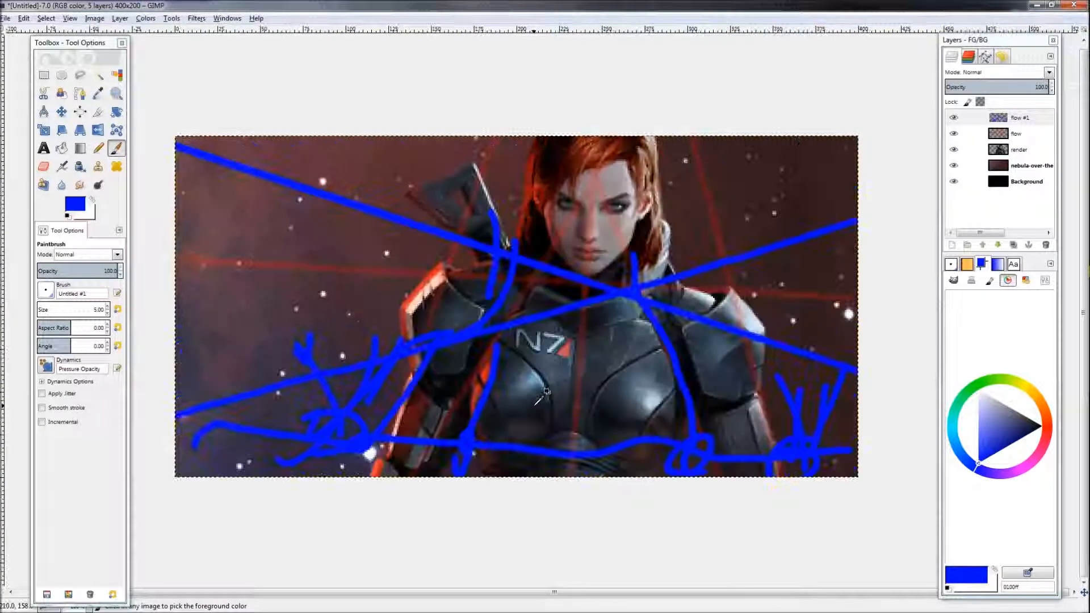
scroll(393, 335, down, 2)
scroll(475, 387, down, 1)
scroll(474, 387, up, 1)
scroll(445, 325, up, 3)
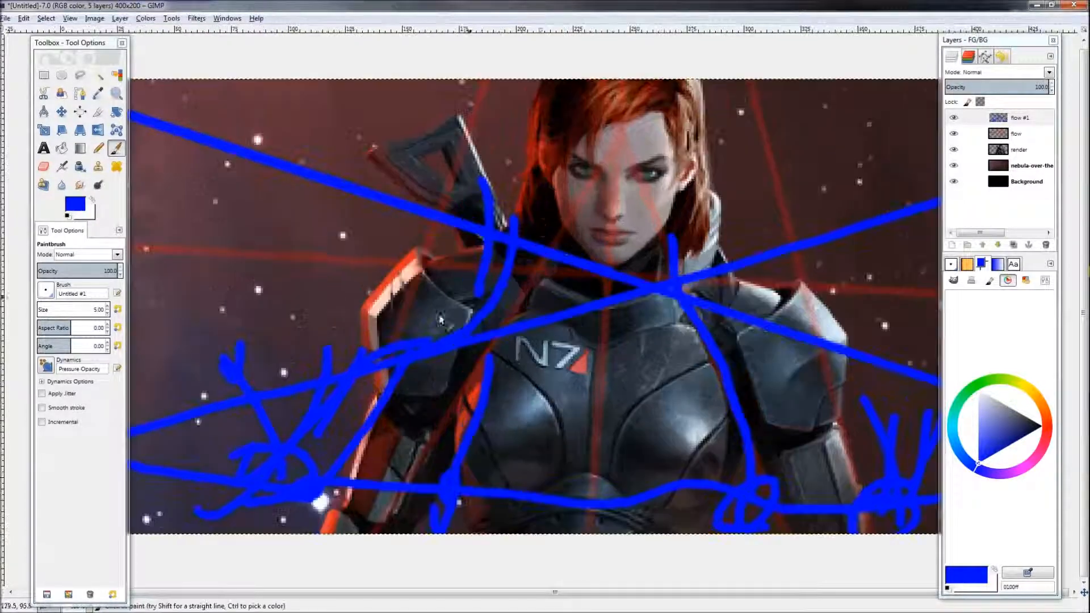
click(1013, 167)
scroll(791, 271, down, 4)
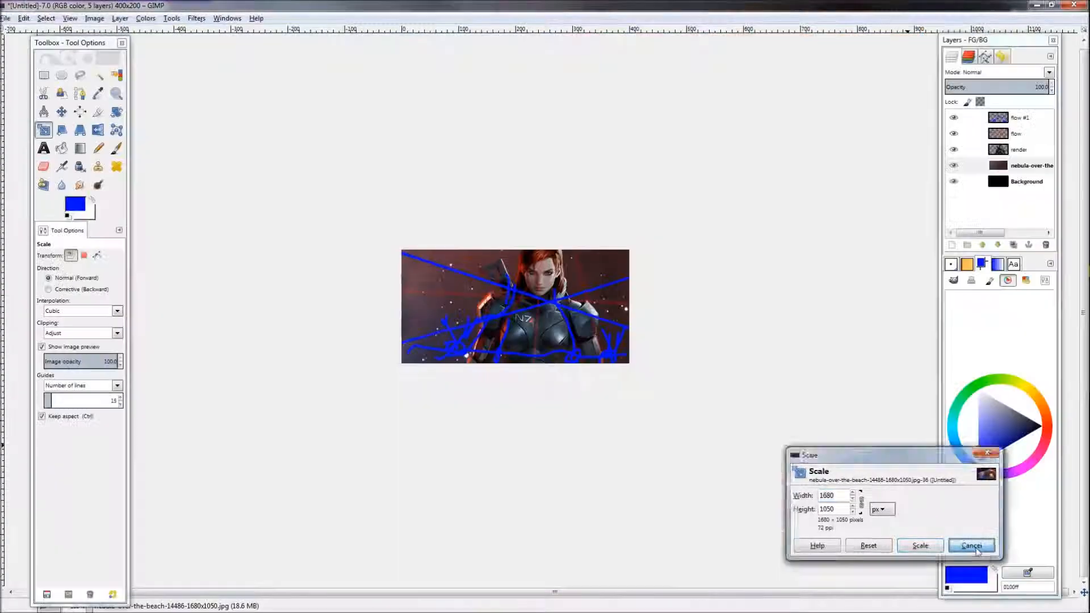
click(973, 546)
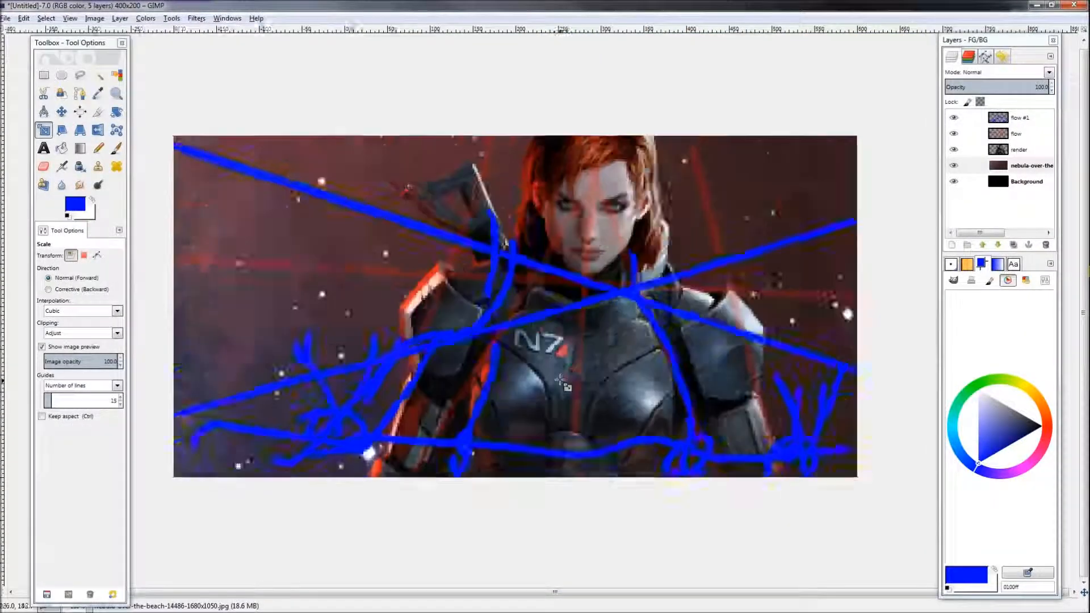
Step: Paint a short blue stroke over the banner's lower-left area
scroll(568, 382, down, 2)
scroll(565, 385, up, 3)
scroll(559, 388, down, 2)
scroll(558, 388, up, 2)
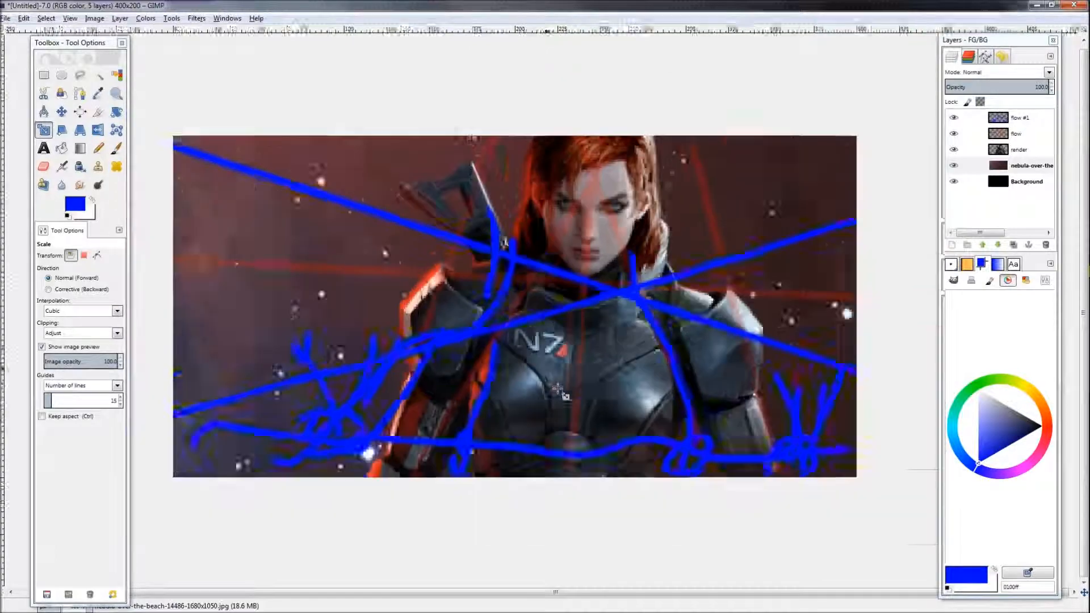
scroll(560, 392, down, 2)
scroll(561, 395, up, 2)
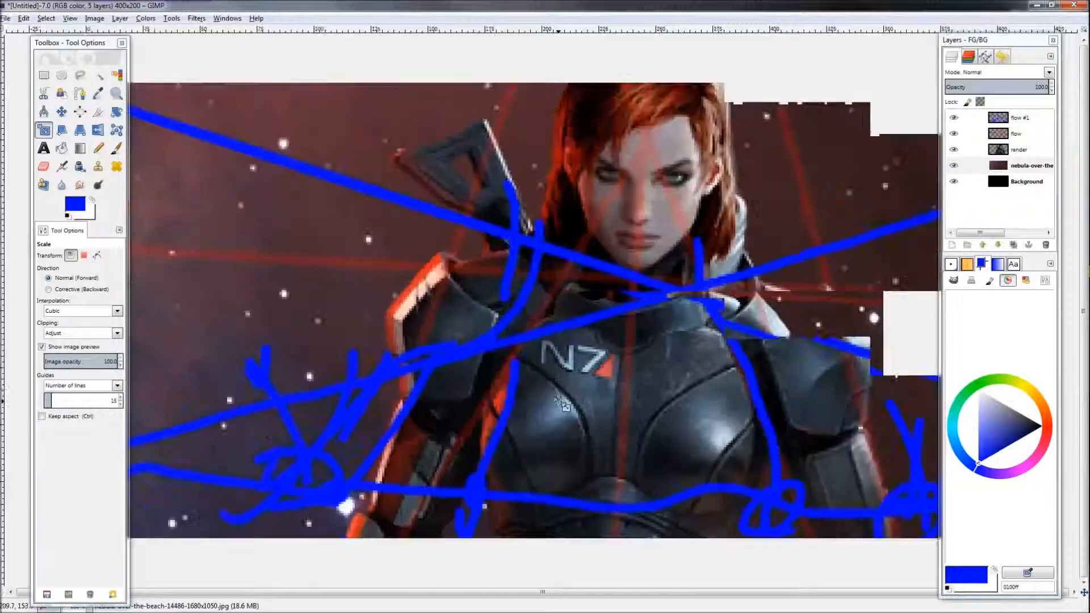
scroll(563, 397, down, 1)
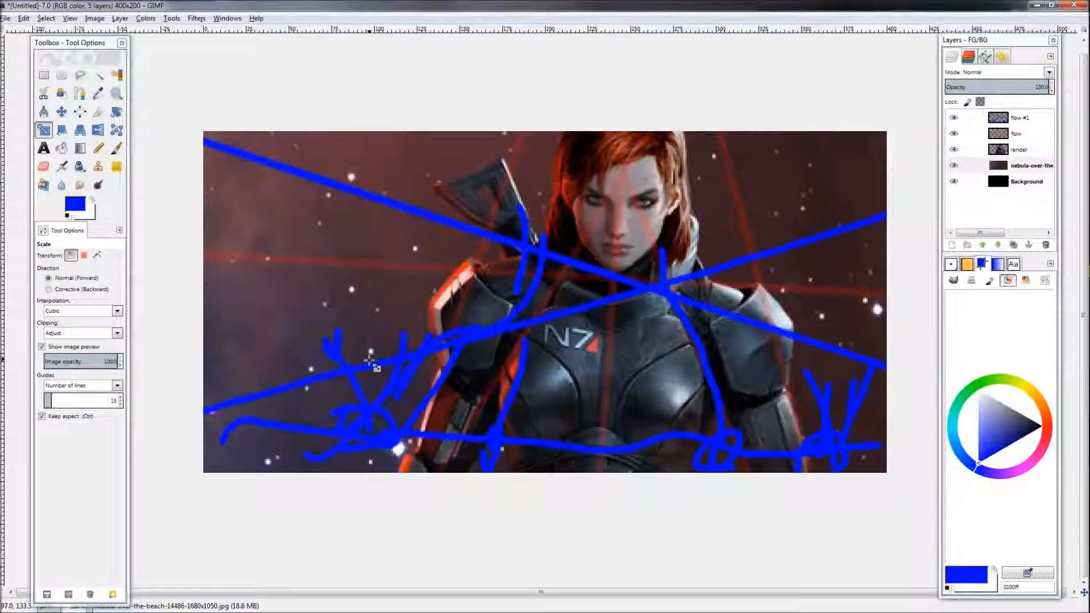
key(p)
drag(373, 430, 298, 349)
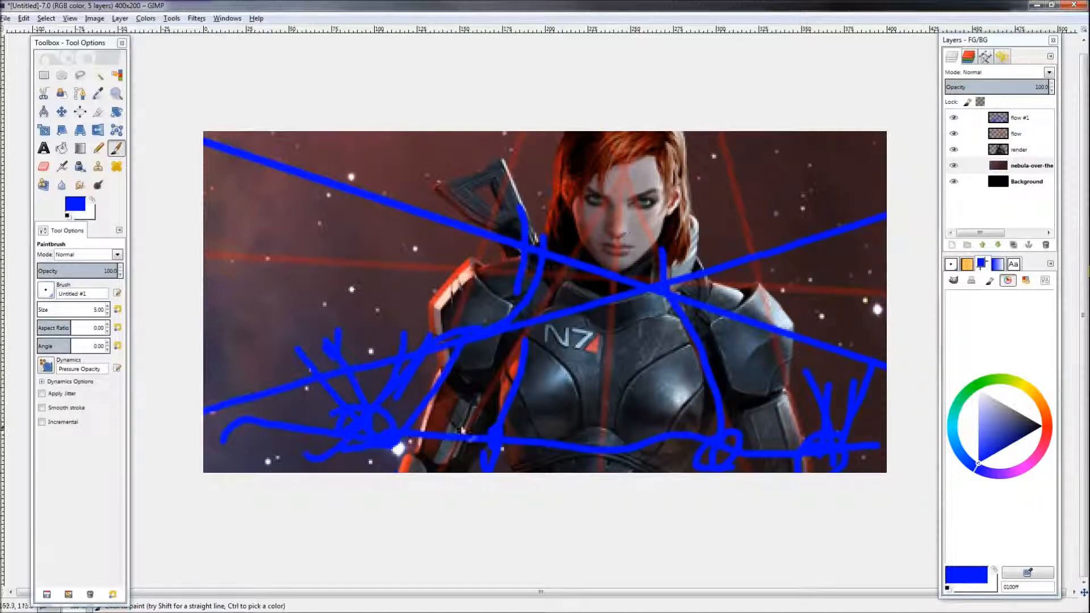
scroll(467, 436, down, 3)
scroll(399, 351, up, 3)
scroll(415, 338, down, 2)
scroll(430, 326, up, 2)
scroll(431, 323, down, 1)
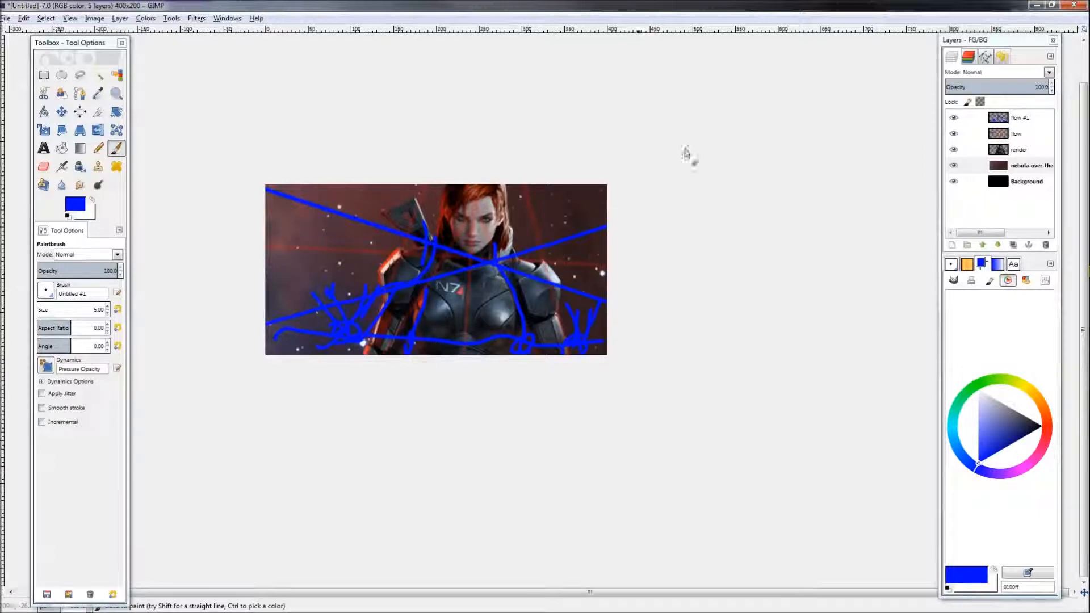
drag(453, 291, 470, 295)
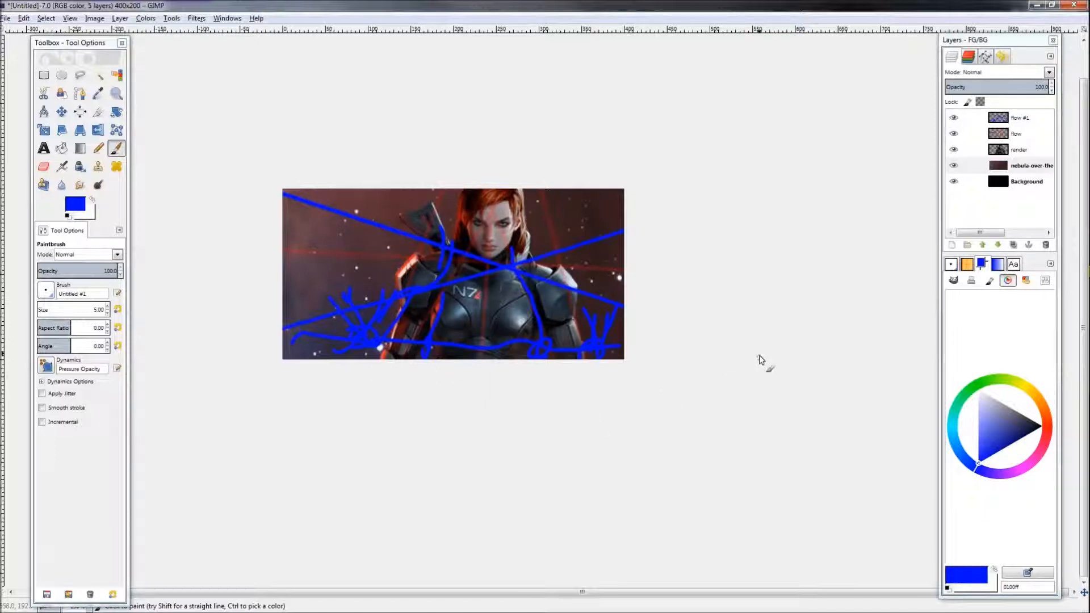
Step: Toggle the layers' visibility, ending with both flow layers hidden and the render, nebula and background shown
click(954, 134)
click(957, 118)
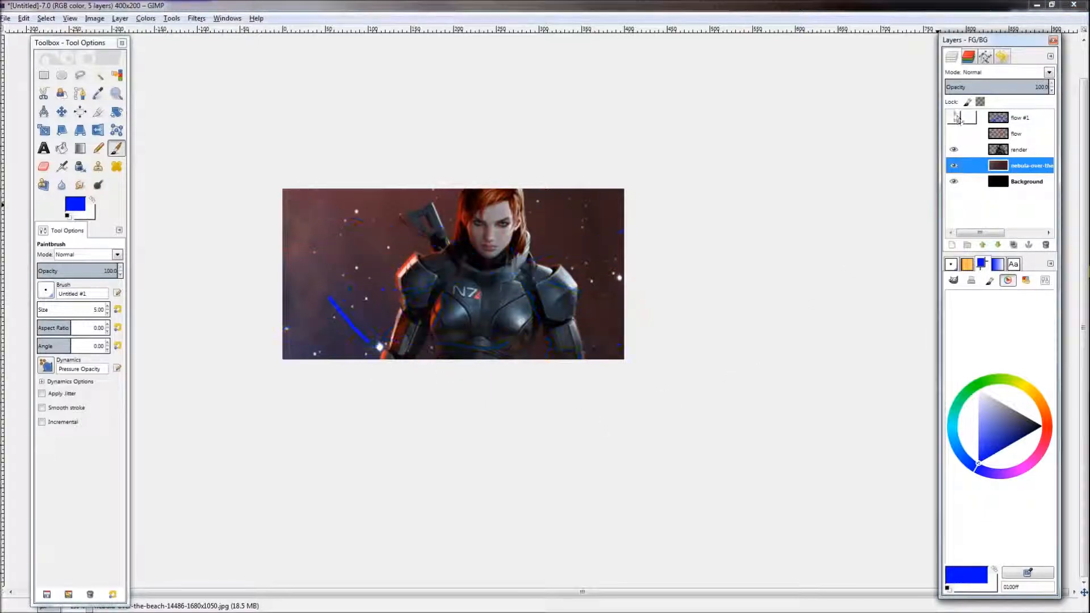
click(954, 150)
click(954, 152)
click(954, 166)
click(954, 167)
click(954, 118)
click(954, 166)
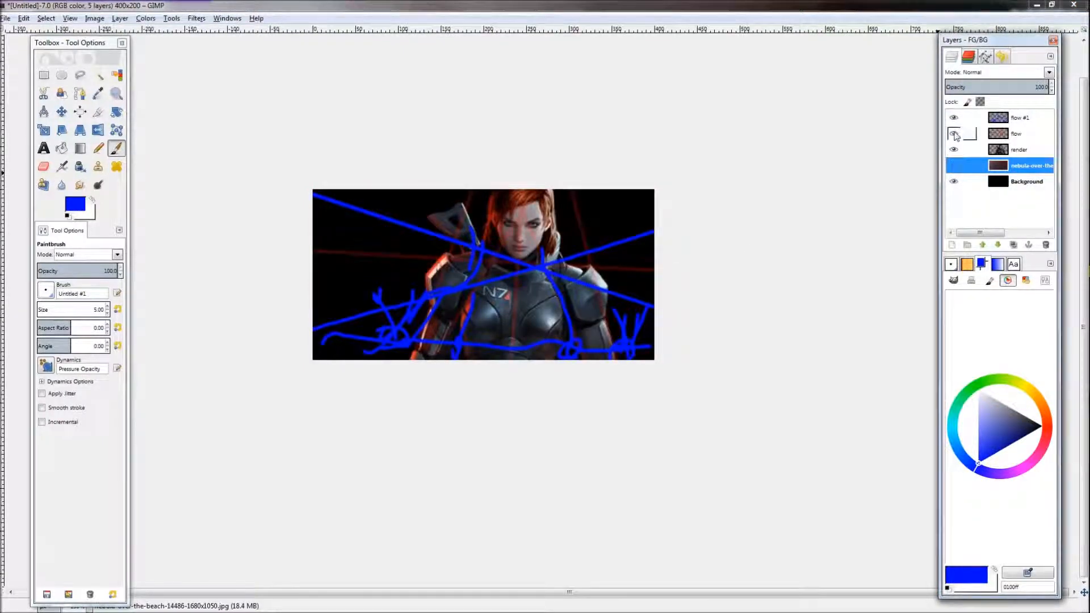
click(954, 118)
click(954, 134)
click(954, 166)
key(minus)
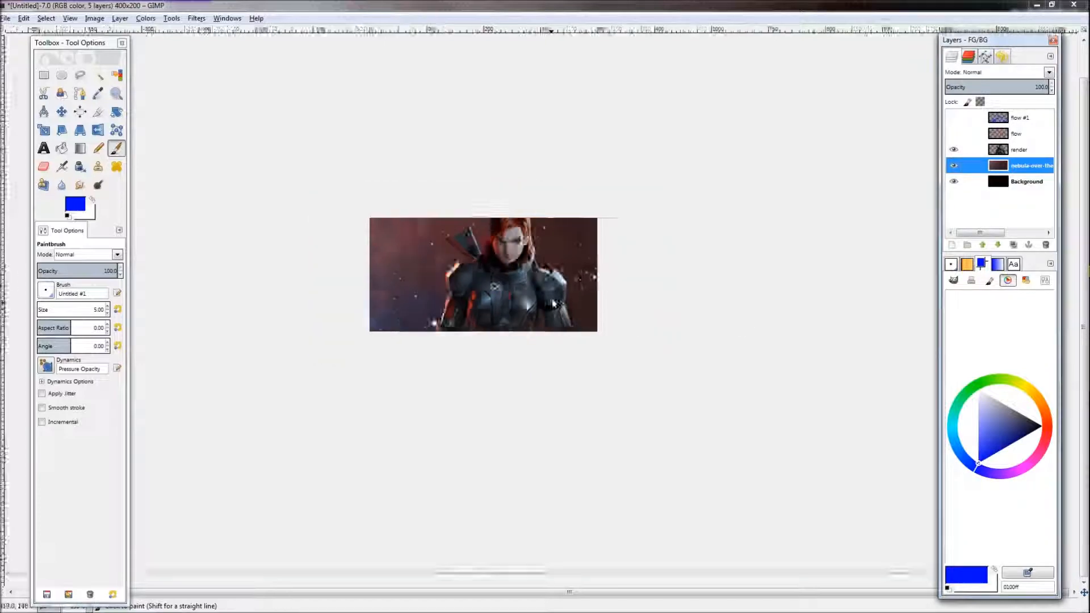
scroll(445, 310, up, 1)
scroll(446, 310, down, 1)
scroll(448, 311, up, 1)
scroll(448, 313, down, 1)
drag(521, 304, 525, 303)
scroll(524, 302, up, 1)
scroll(524, 302, up, 1)
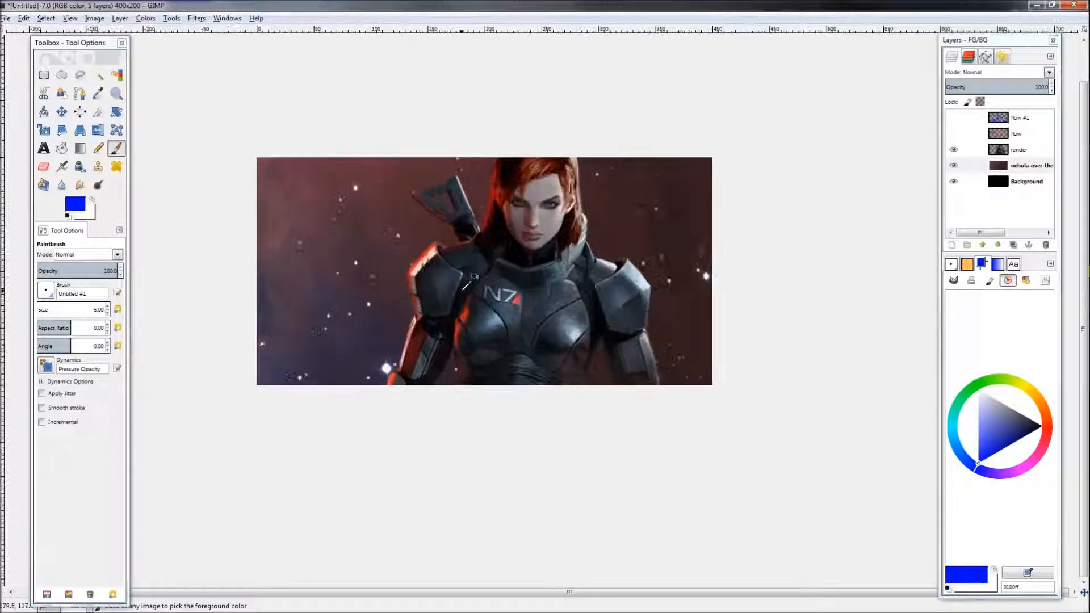
scroll(524, 302, down, 2)
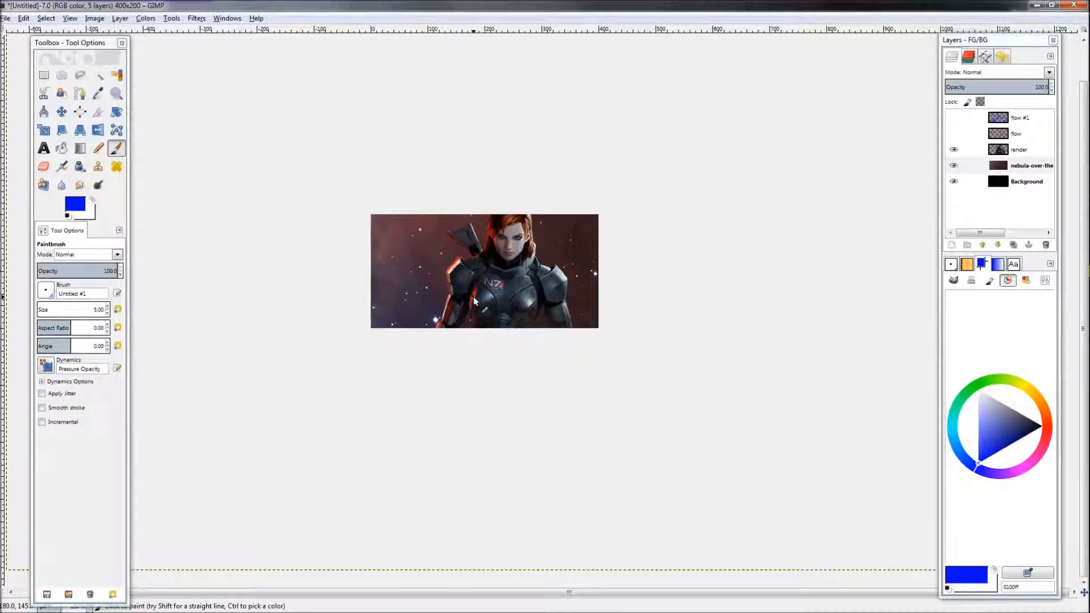
Step: Select the nebula layer and create a copy of it placed above the render layer
scroll(480, 295, up, 1)
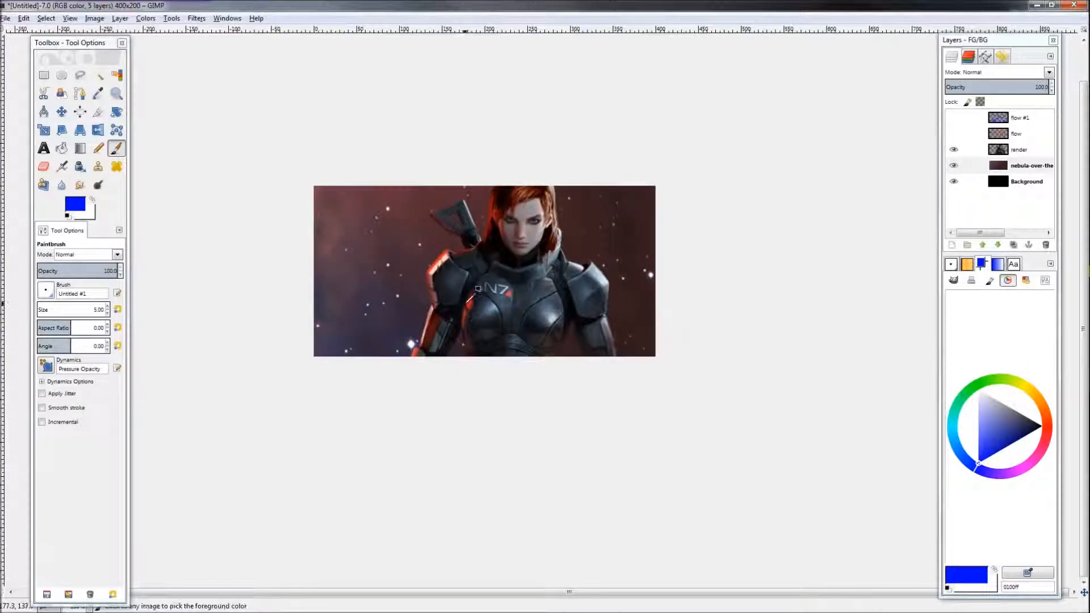
scroll(480, 292, down, 2)
scroll(480, 291, up, 1)
scroll(536, 289, left, 1)
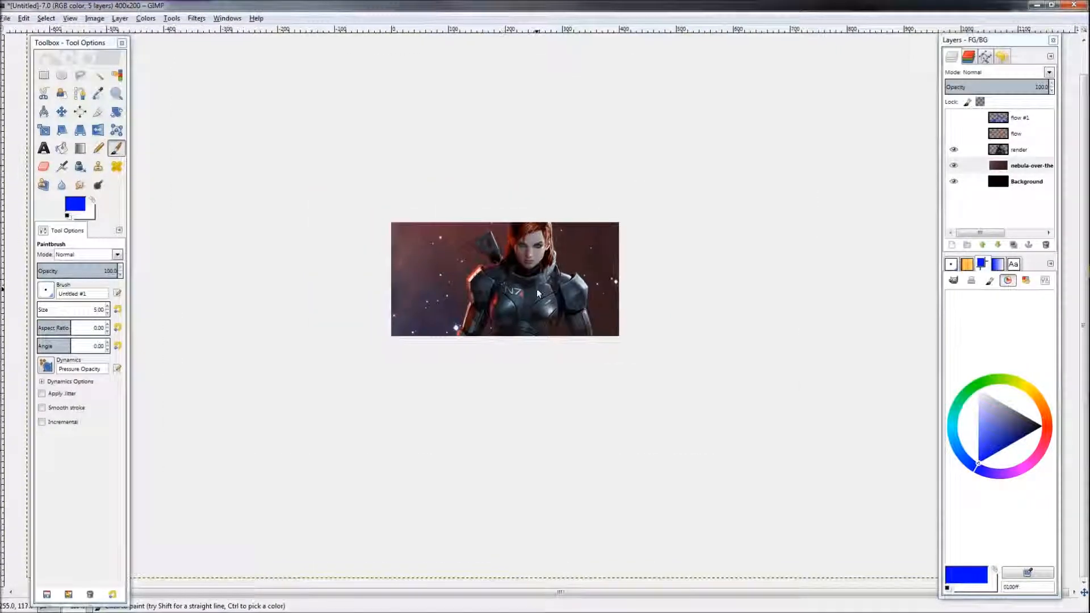
scroll(539, 289, up, 1)
scroll(539, 288, down, 1)
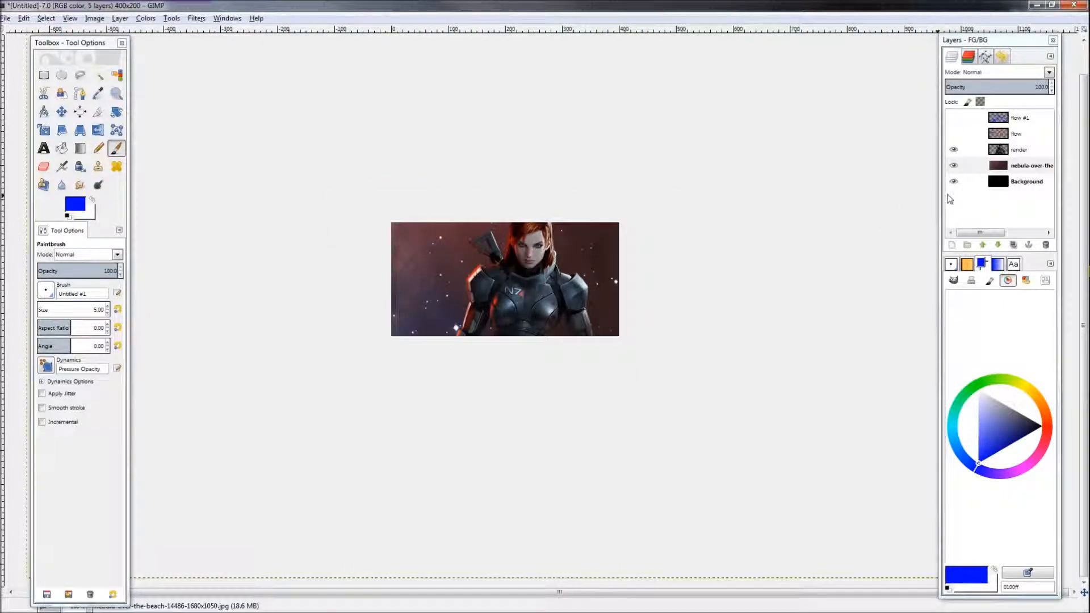
click(1025, 165)
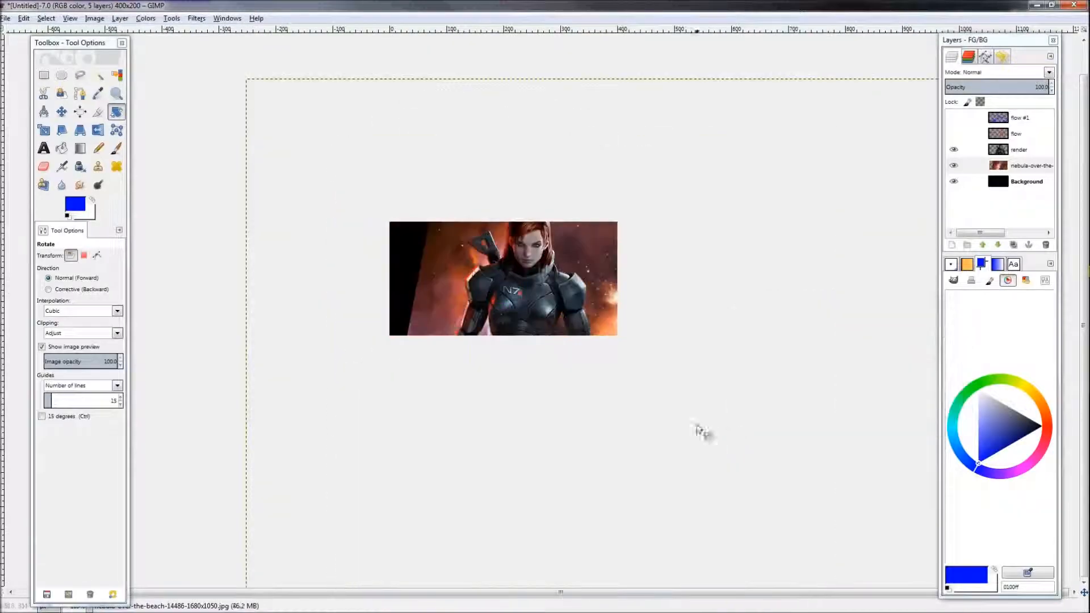
key(m)
drag(652, 377, 688, 403)
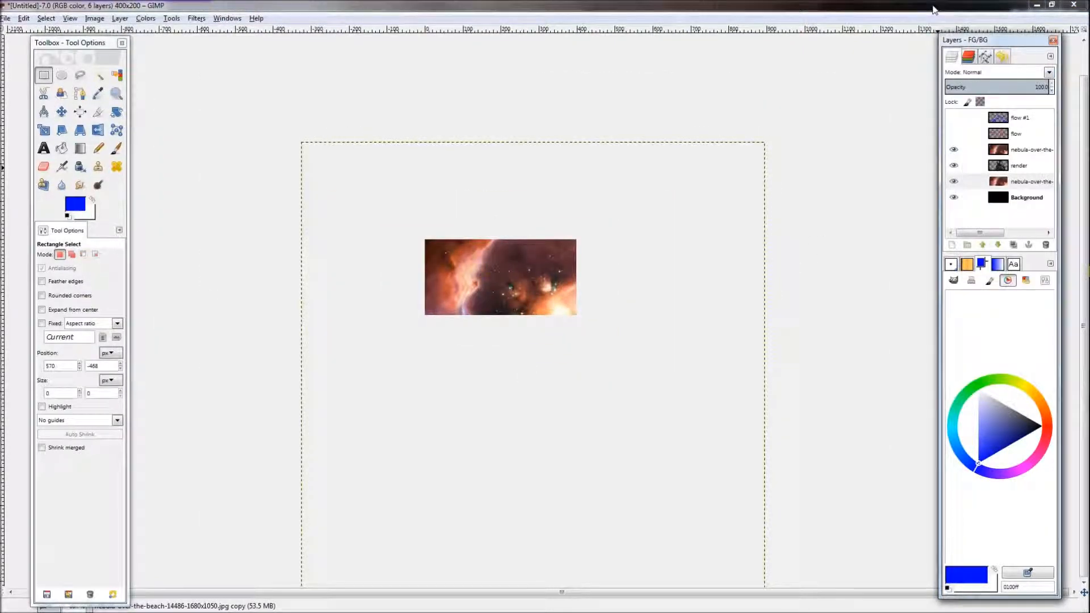
Step: Hide the nebula copy layer and select the original nebula layer
click(954, 149)
click(1025, 181)
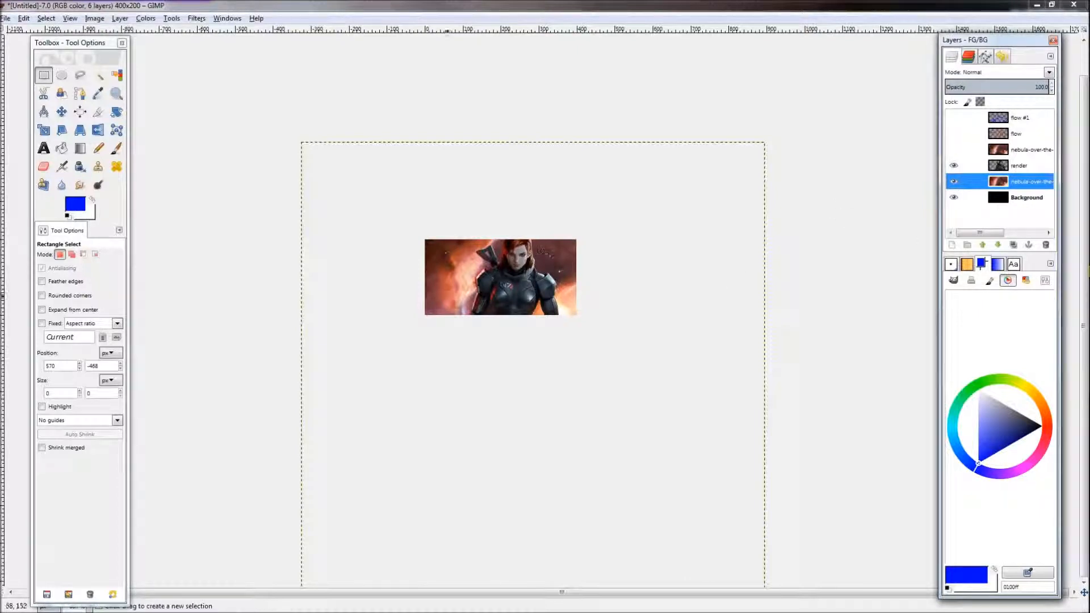
scroll(487, 271, up, 4)
scroll(486, 278, down, 2)
scroll(482, 284, up, 2)
scroll(714, 348, down, 2)
scroll(457, 311, up, 2)
scroll(460, 314, down, 1)
scroll(461, 315, up, 1)
scroll(462, 317, down, 1)
scroll(465, 316, up, 2)
scroll(465, 315, down, 2)
scroll(467, 314, up, 1)
scroll(467, 313, down, 1)
scroll(462, 318, up, 2)
scroll(454, 323, down, 3)
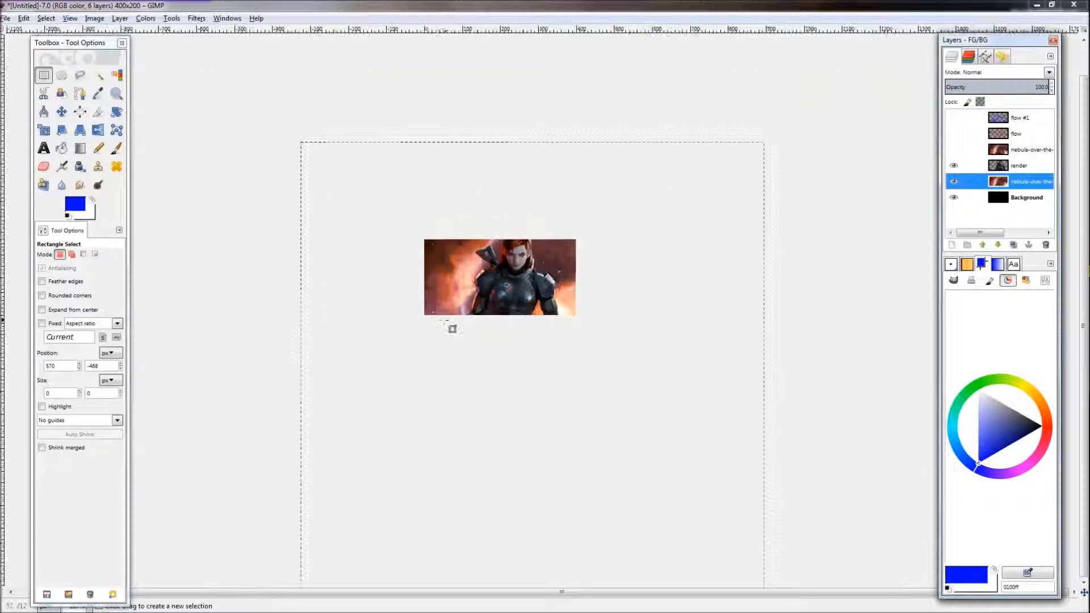
scroll(446, 313, up, 1)
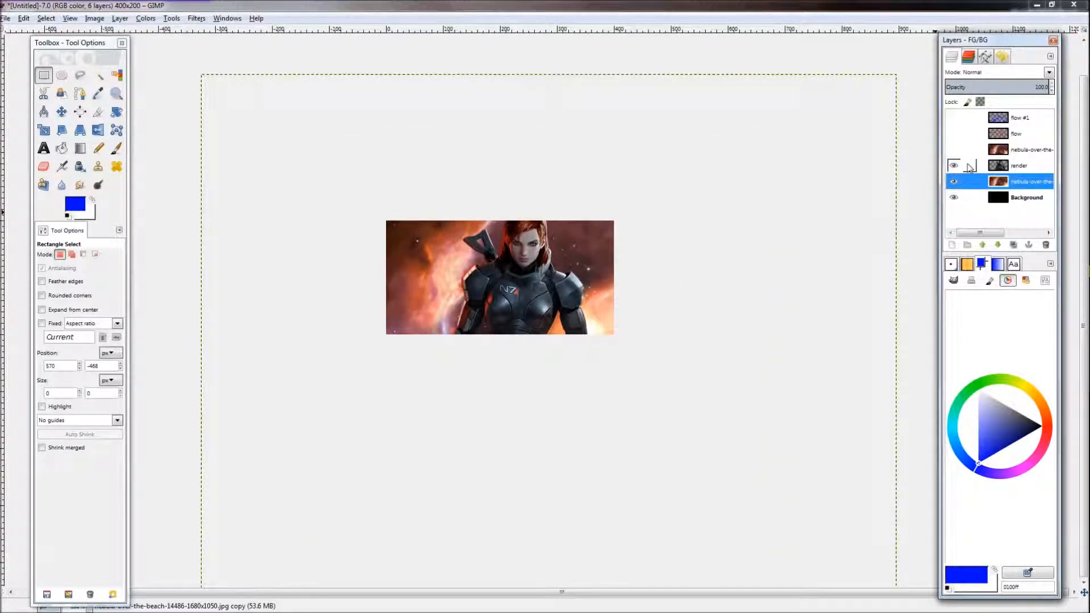
Step: Toggle the nebula copy's visibility and select the nebula copy layer
click(954, 149)
click(955, 149)
click(1016, 151)
click(1008, 182)
click(1013, 151)
click(1012, 167)
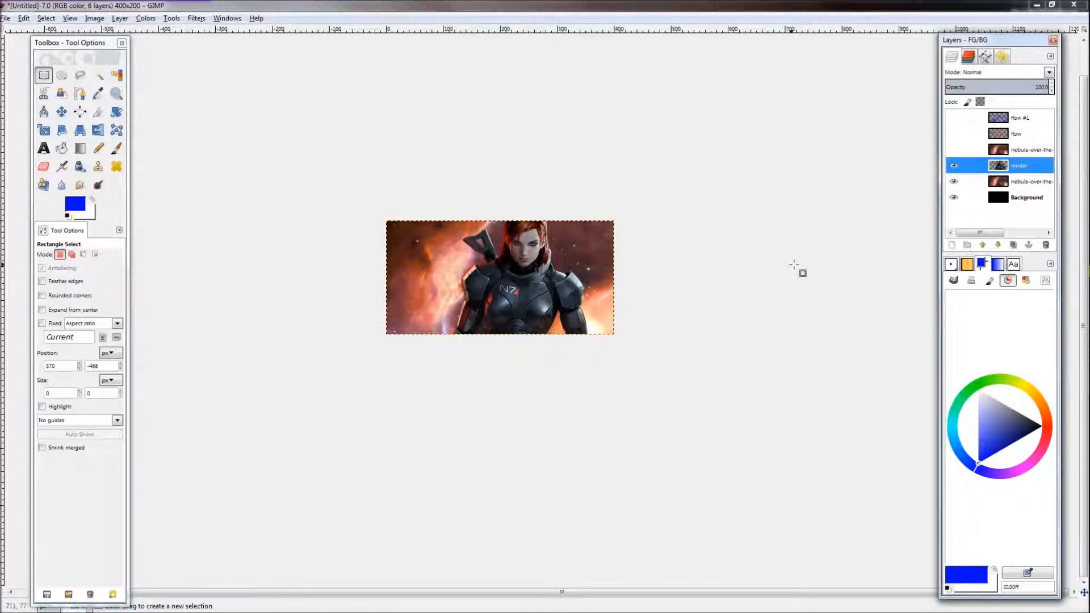
click(995, 153)
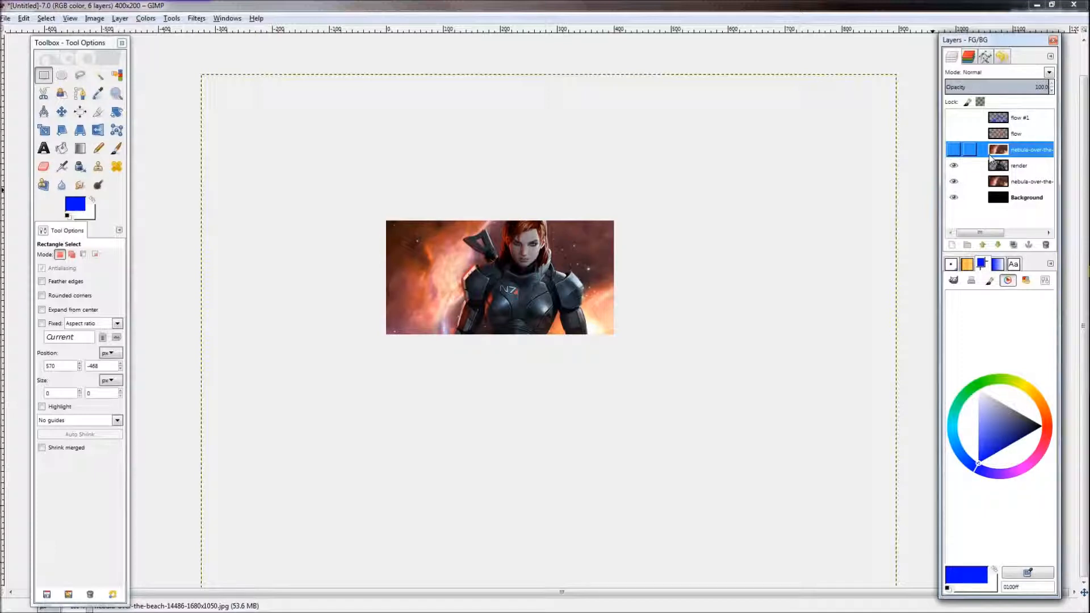
Step: Set the nebula copy layer's blend mode to Dodge
click(1014, 72)
click(978, 128)
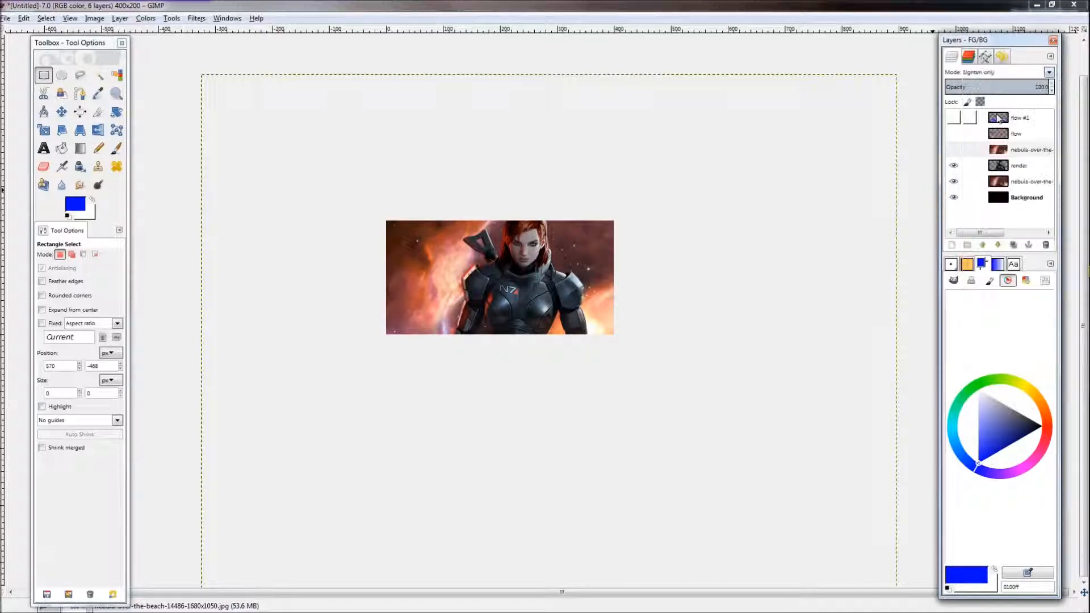
click(1015, 72)
key(Up)
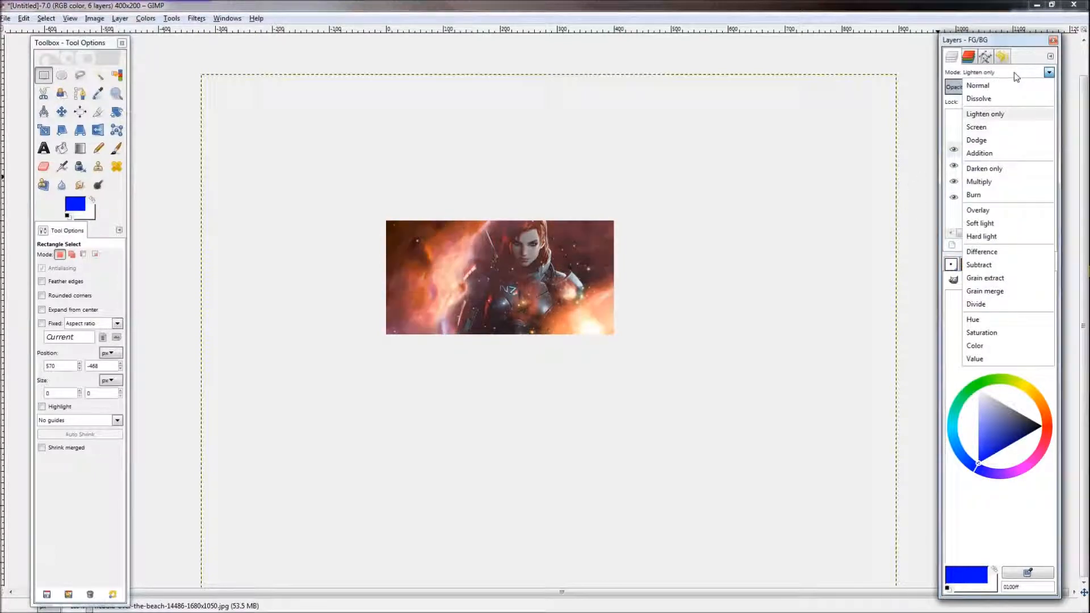
key(Down)
key(Down)
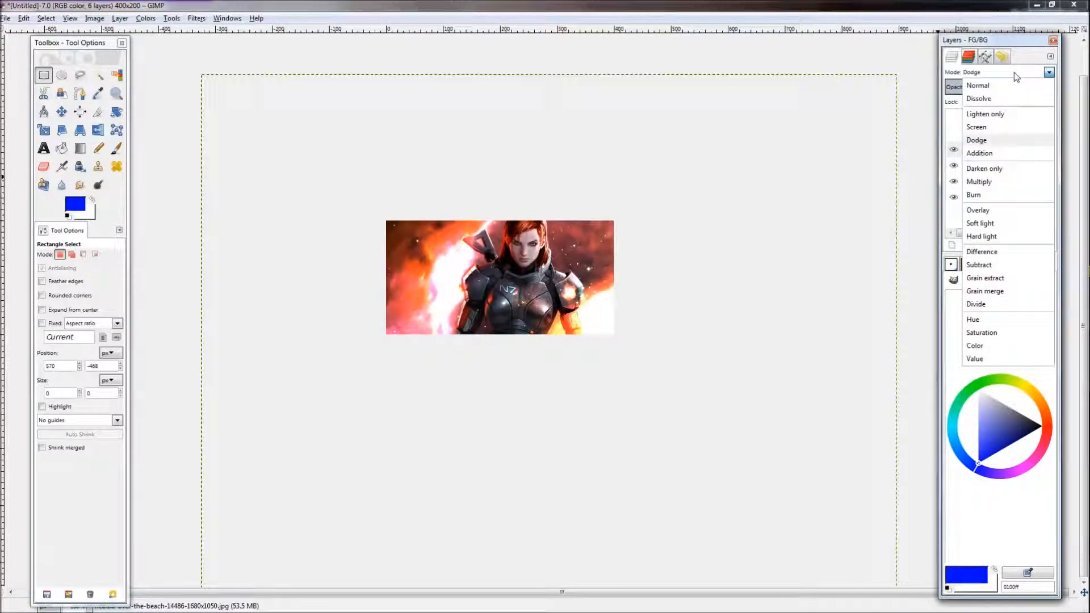
click(1014, 73)
mouse_move(1038, 84)
mouse_down()
mouse_move(954, 88)
mouse_move(1051, 87)
mouse_up()
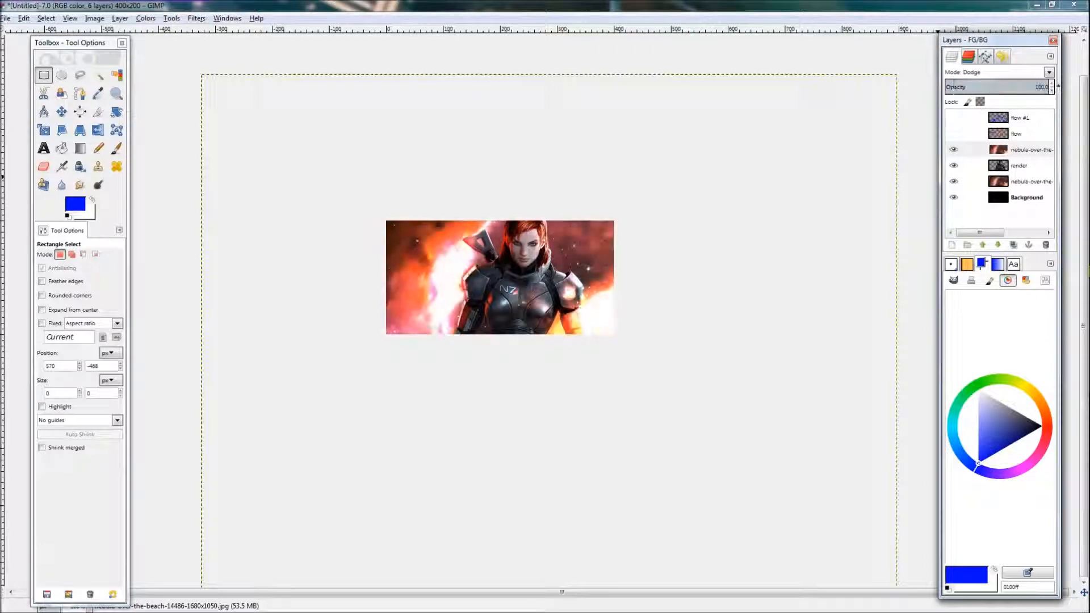
Step: Preview other blend modes such as Overlay on the nebula copy layer
click(1031, 150)
key(2)
key(1)
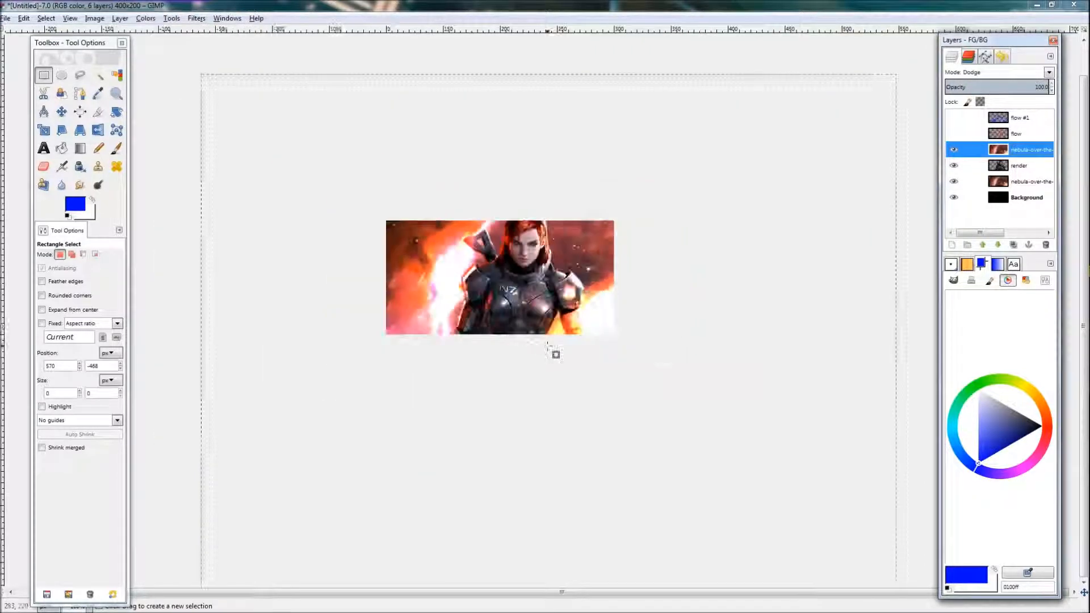
scroll(1020, 73, down, 2)
scroll(1020, 73, up, 14)
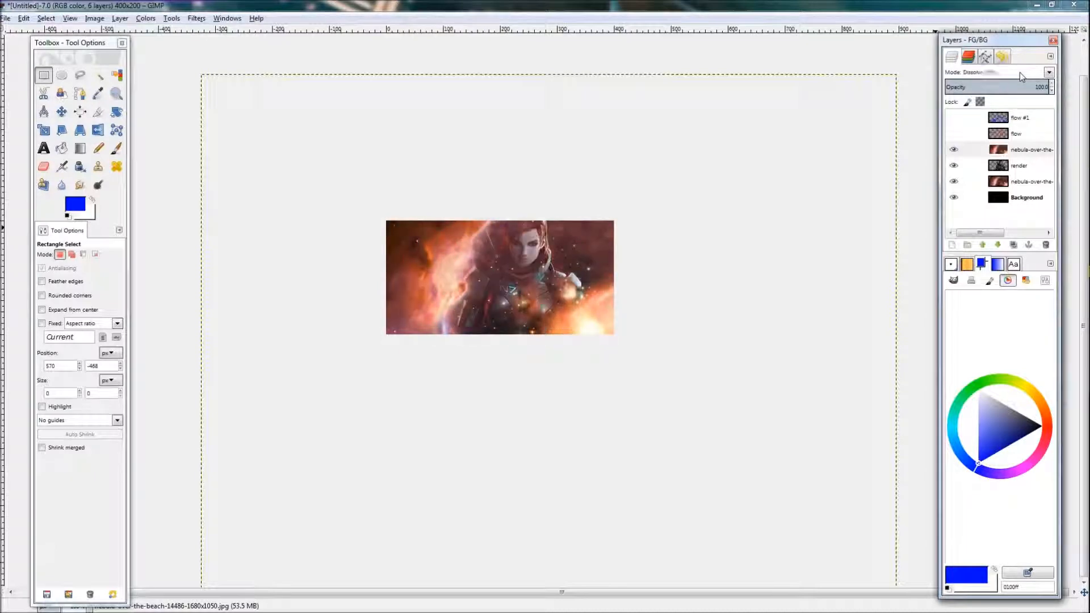
scroll(1020, 73, down, 3)
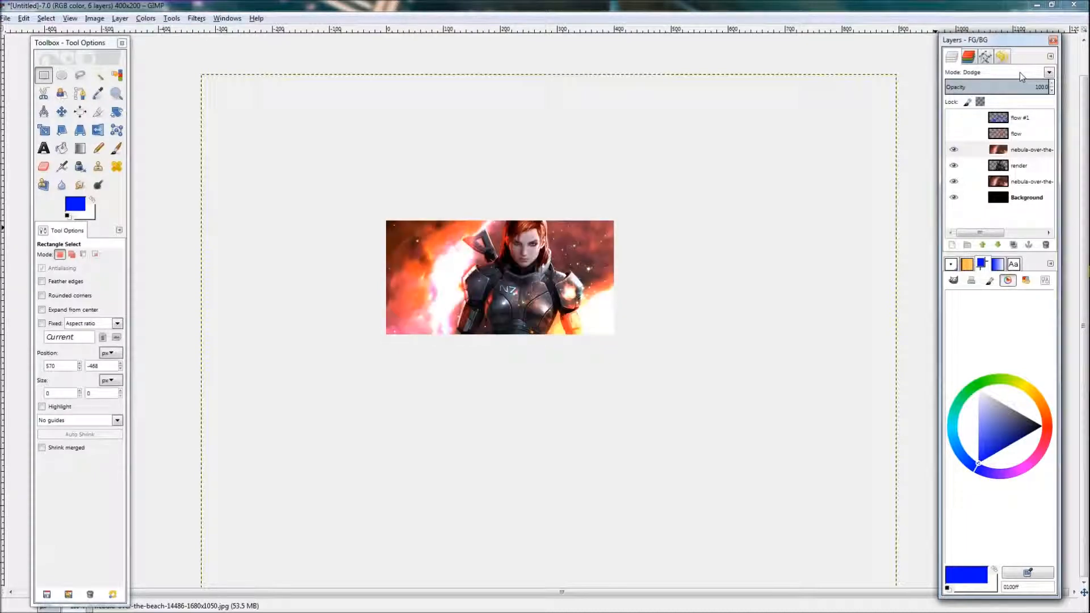
click(1016, 150)
click(146, 18)
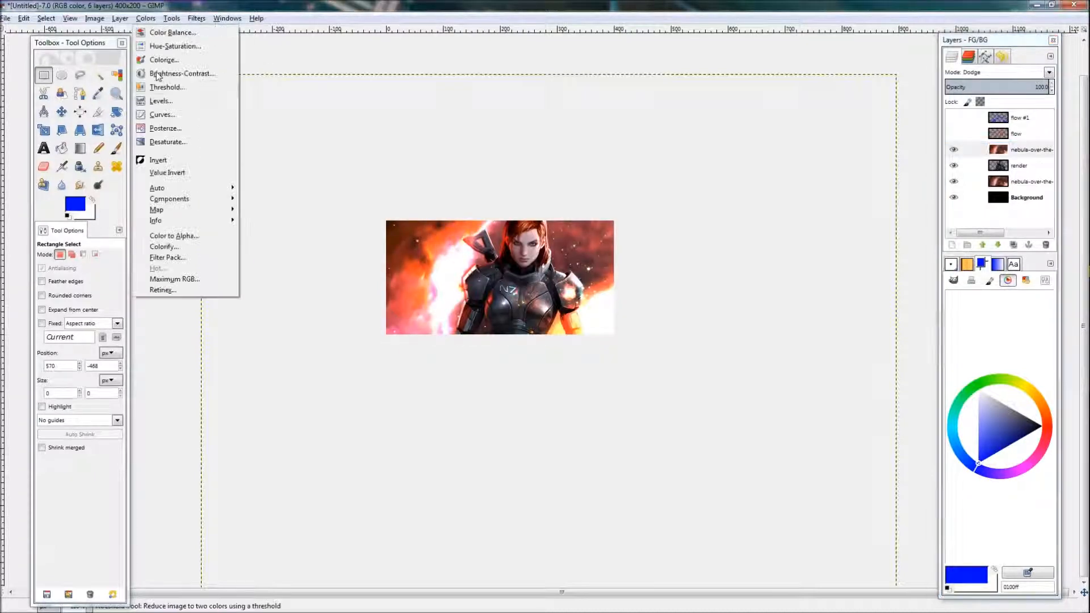
click(163, 115)
drag(753, 318, 781, 363)
drag(817, 309, 835, 363)
click(829, 427)
Step: Set the nebula copy layer's blend mode to Lighten only
click(1024, 153)
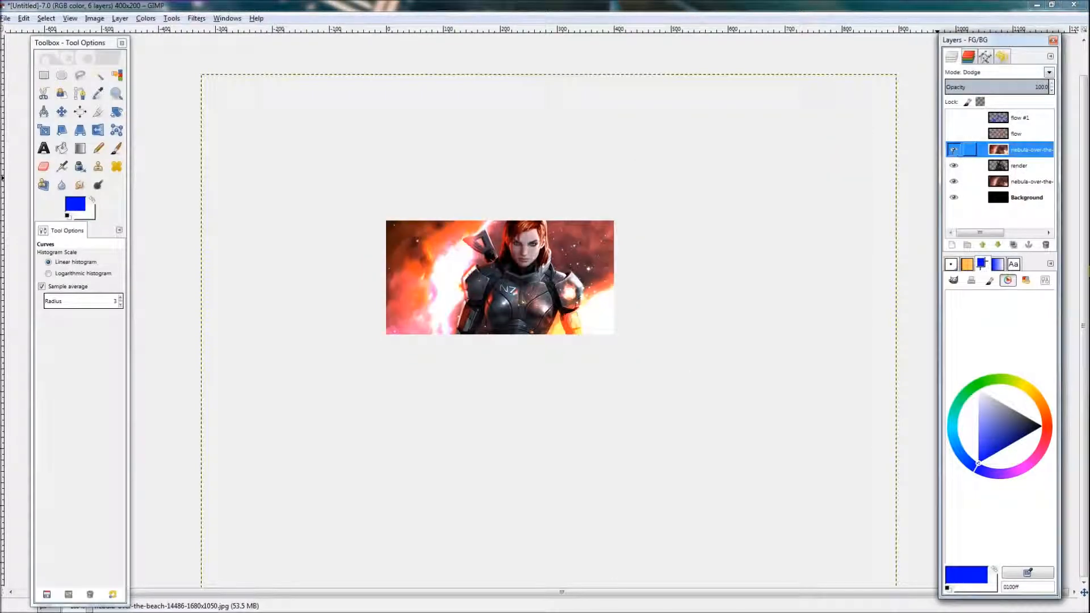
click(1034, 72)
click(1005, 112)
scroll(537, 337, up, 4)
scroll(543, 330, down, 2)
scroll(540, 329, up, 2)
scroll(538, 328, down, 1)
scroll(538, 328, down, 2)
scroll(513, 301, down, 1)
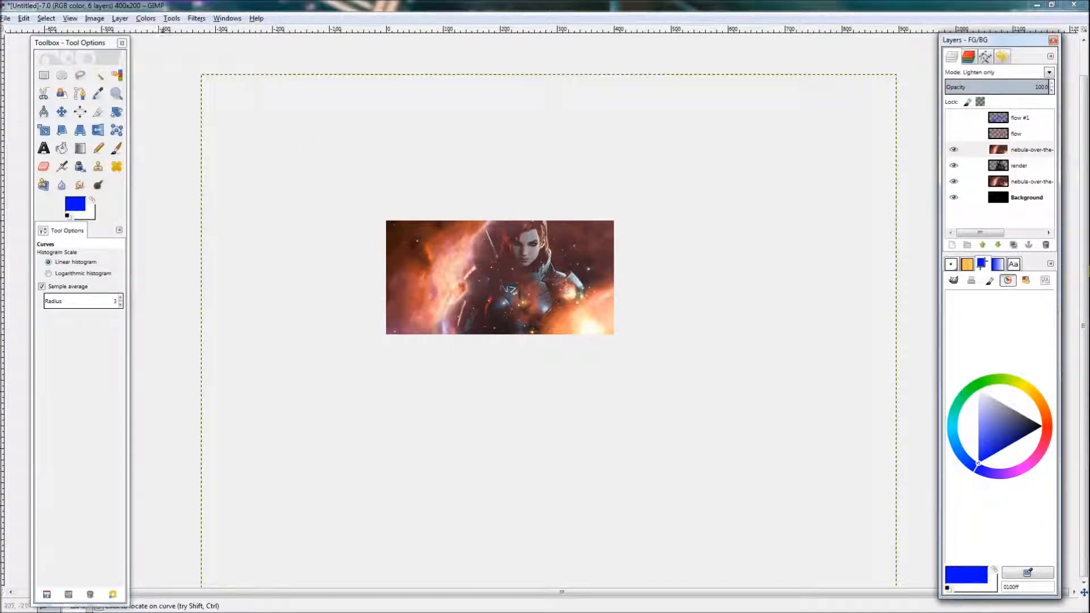
Step: Apply a Curves adjustment to the nebula copy, pulling the lower midtones down and raising the highlights
click(145, 19)
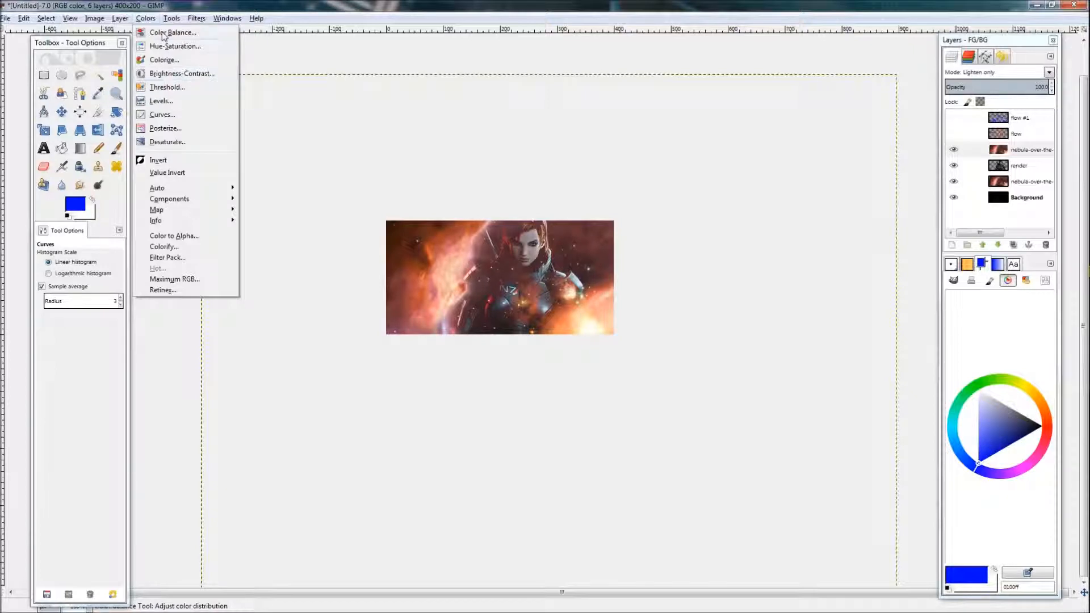
click(164, 114)
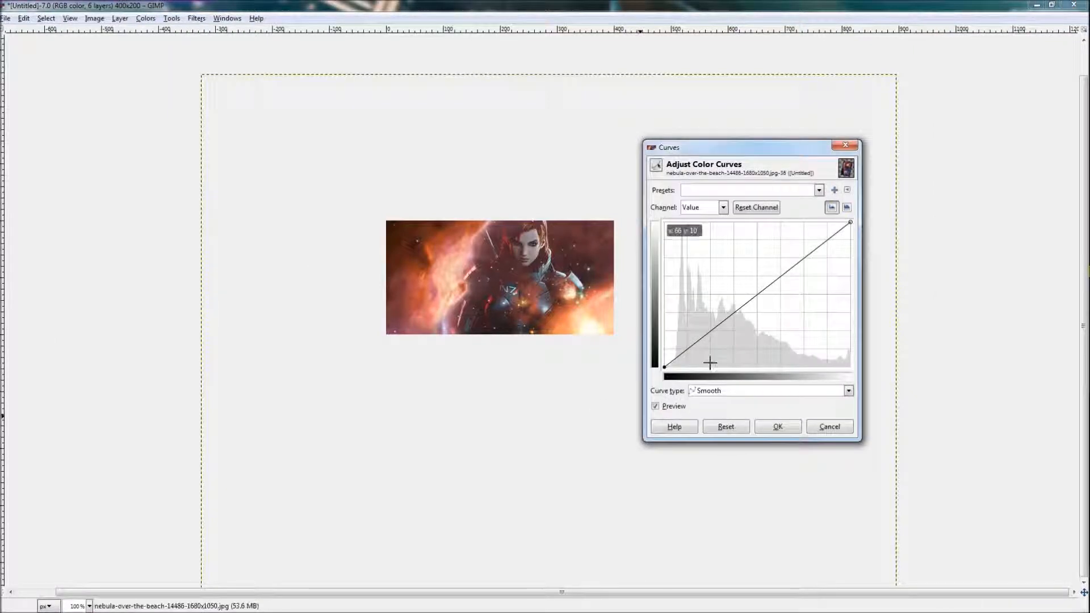
drag(717, 344, 743, 347)
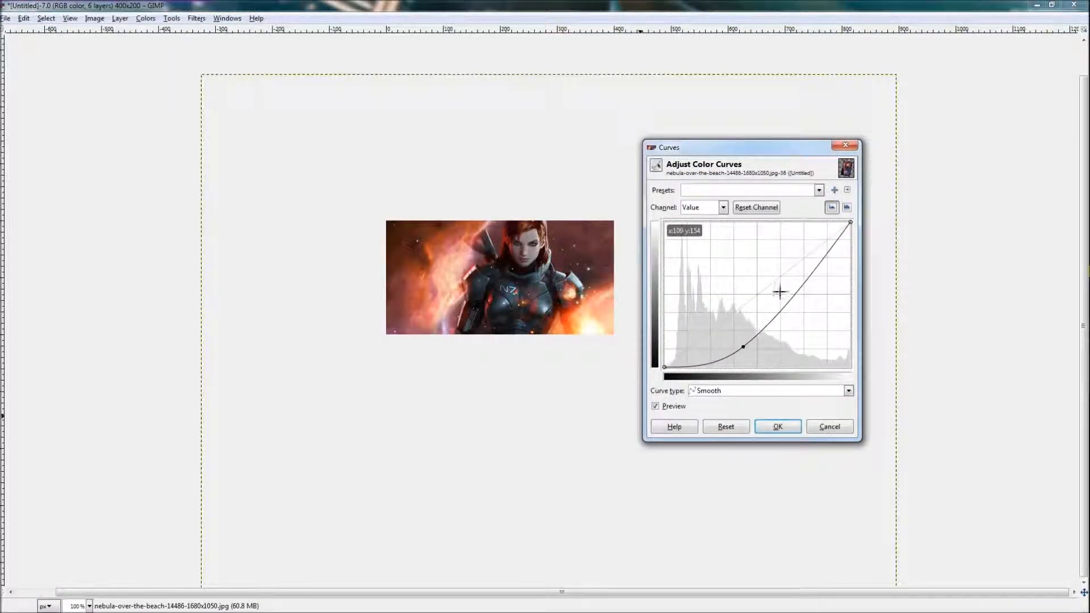
drag(779, 290, 803, 264)
drag(744, 347, 744, 338)
drag(802, 265, 828, 284)
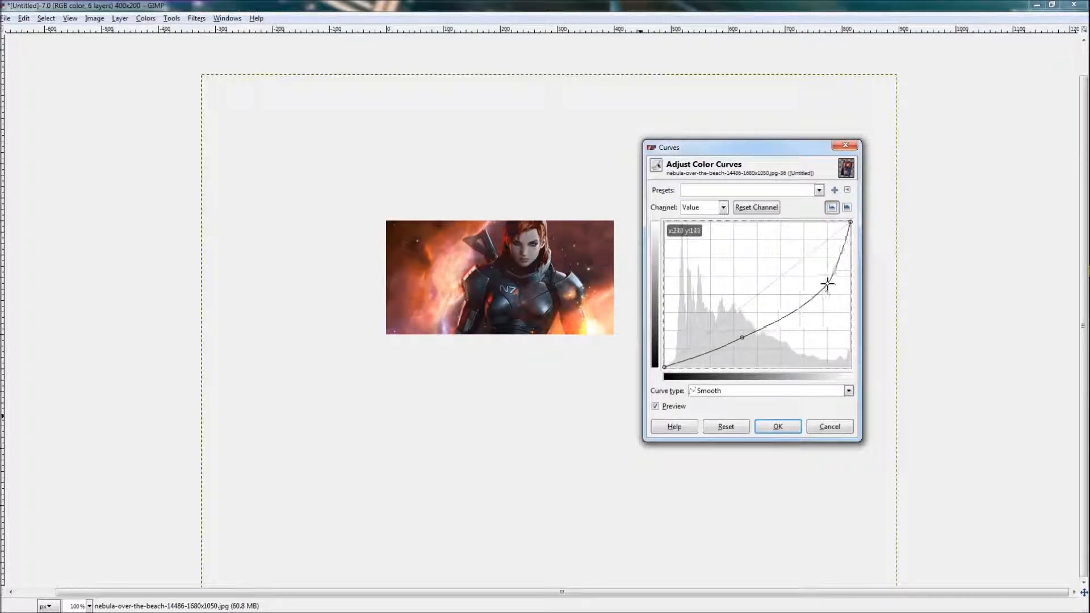
click(785, 424)
Step: Pick the Clone tool and set a clone source on the render's armour near the shoulder weapon
scroll(473, 244, up, 7)
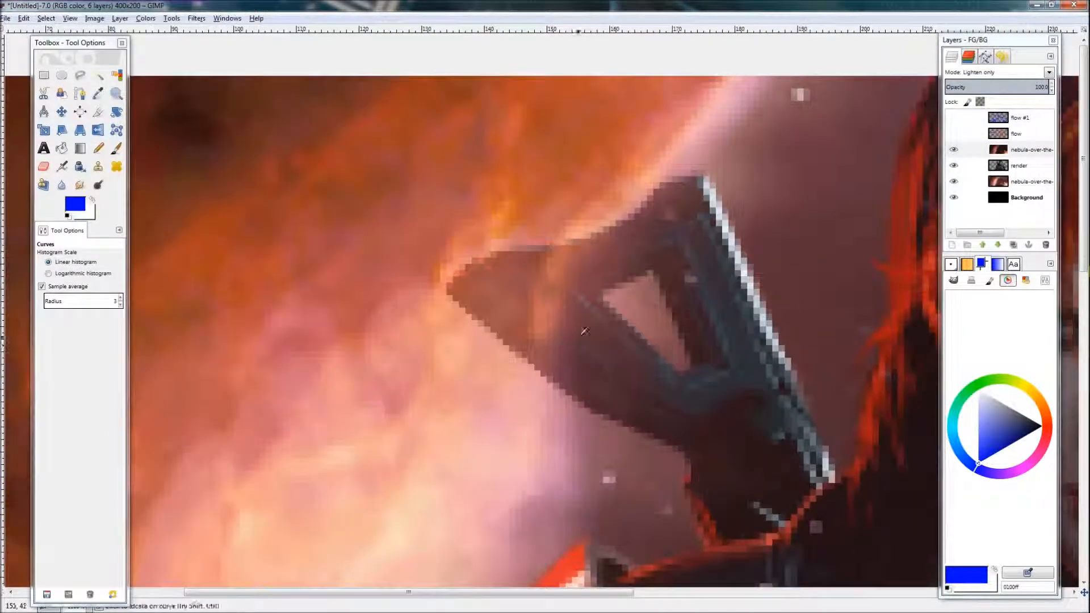
key(c)
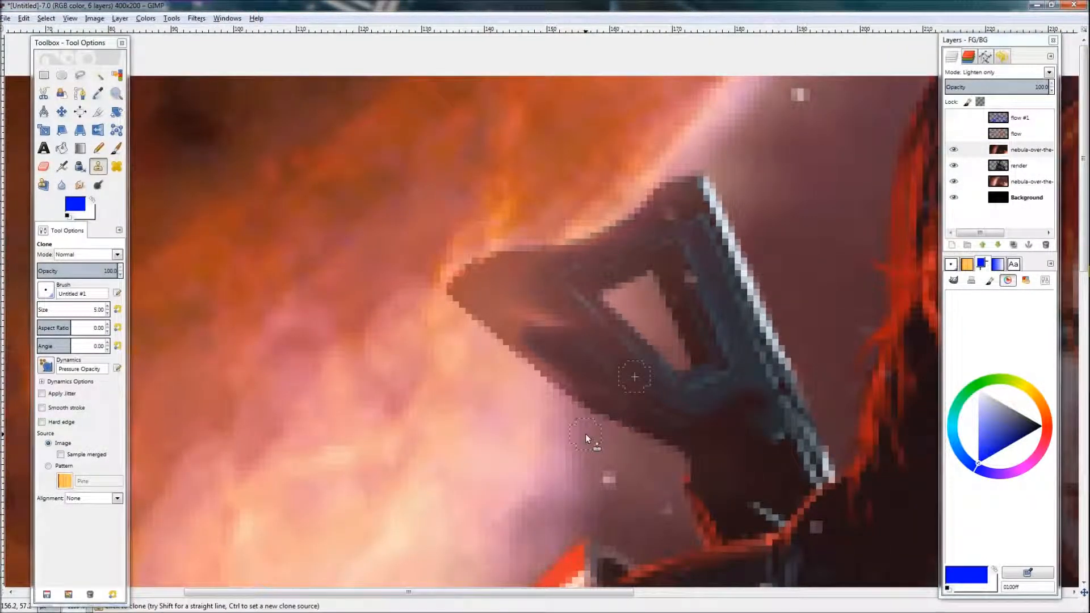
key(r)
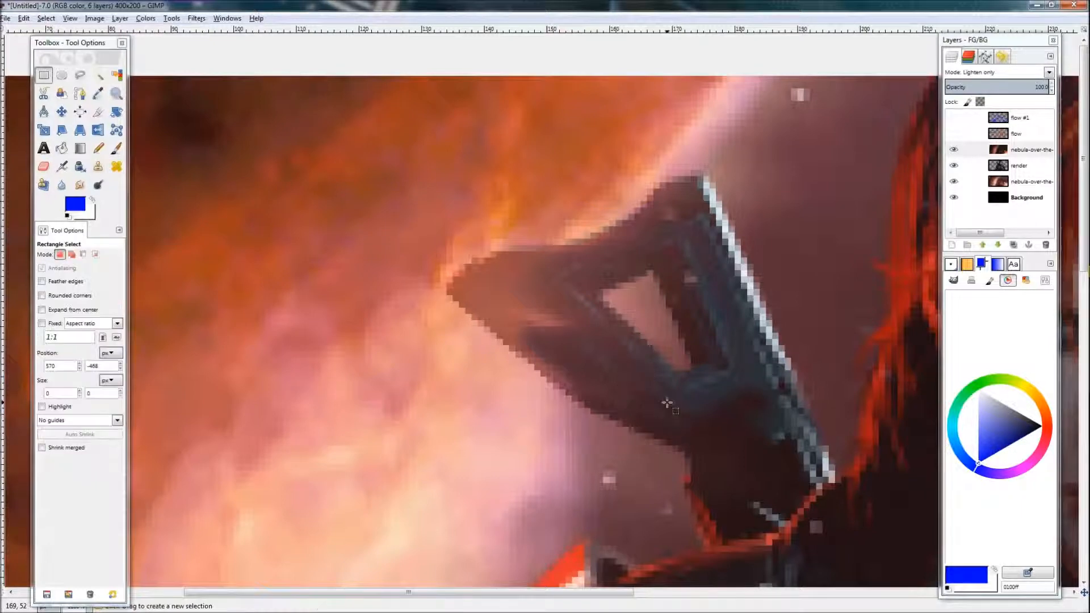
scroll(665, 423, down, 3)
key(c)
scroll(697, 378, up, 2)
scroll(697, 377, left, 1)
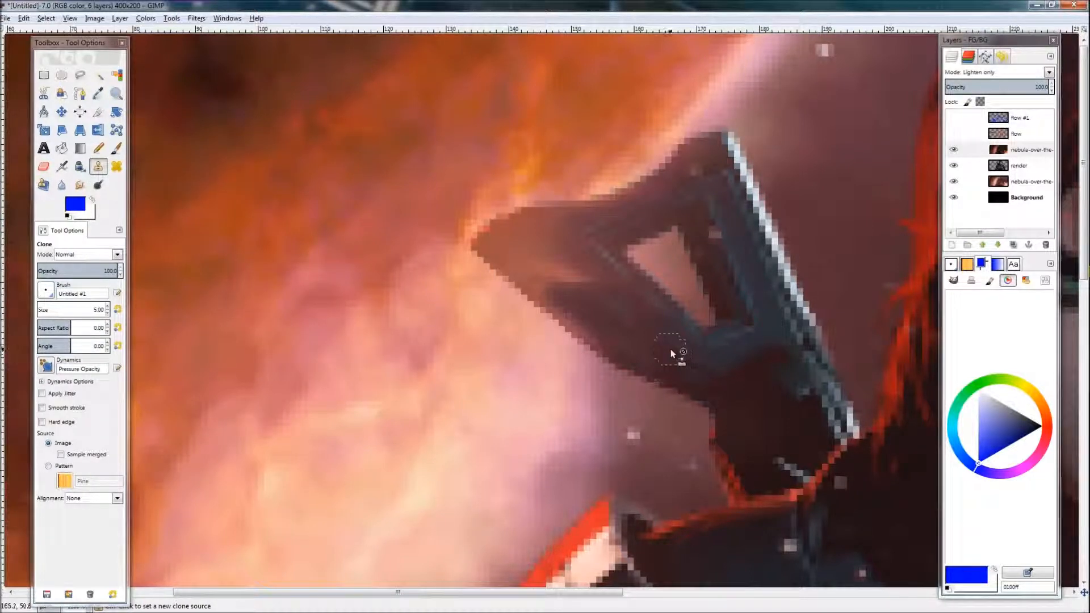
key(ctrl)
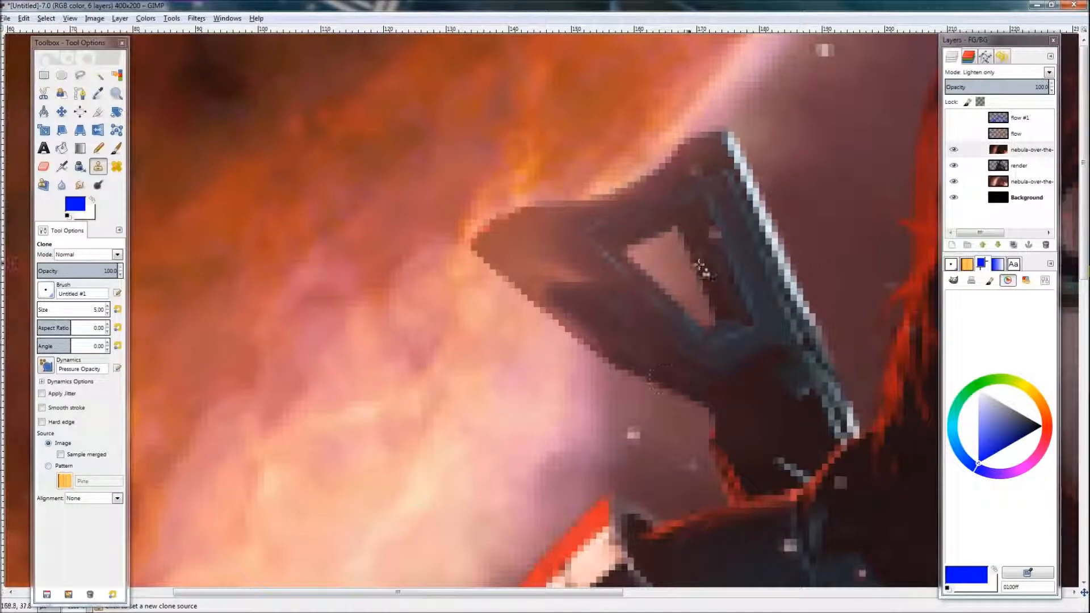
ctrl+click(666, 320)
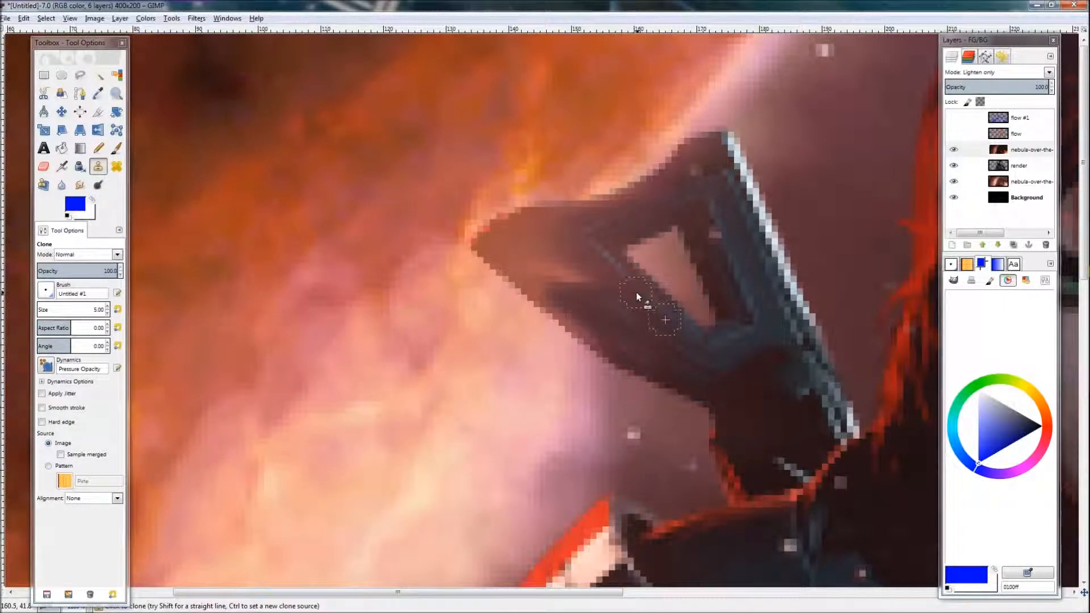
Step: Clone-paint several strokes over the shoulder-mounted weapon's arm on the nebula copy layer
drag(635, 296, 593, 287)
mouse_move(520, 256)
mouse_down()
mouse_move(466, 236)
mouse_move(583, 309)
mouse_up()
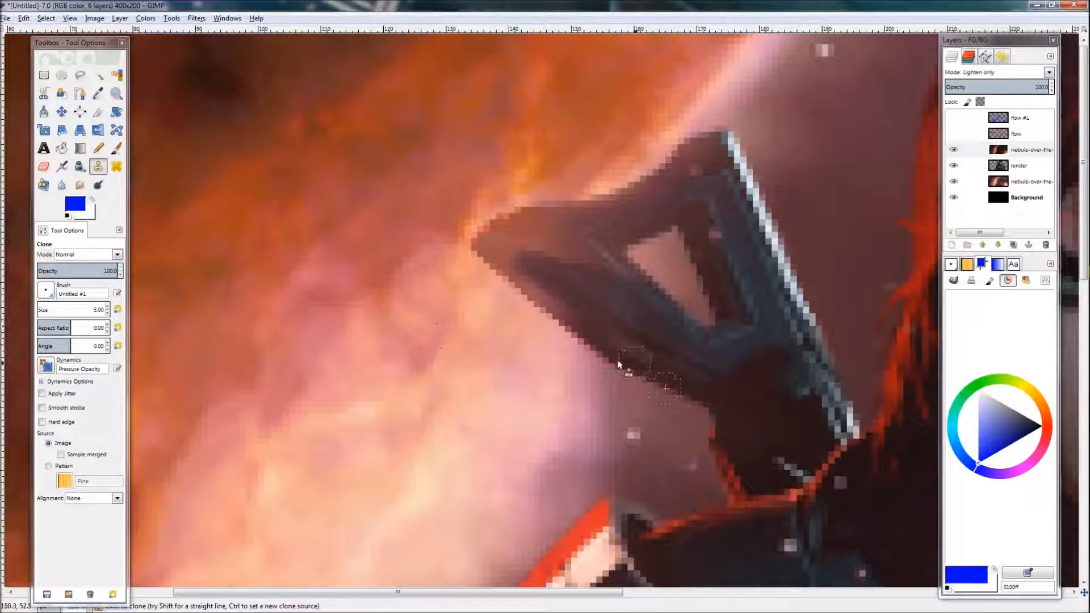
drag(555, 230, 655, 203)
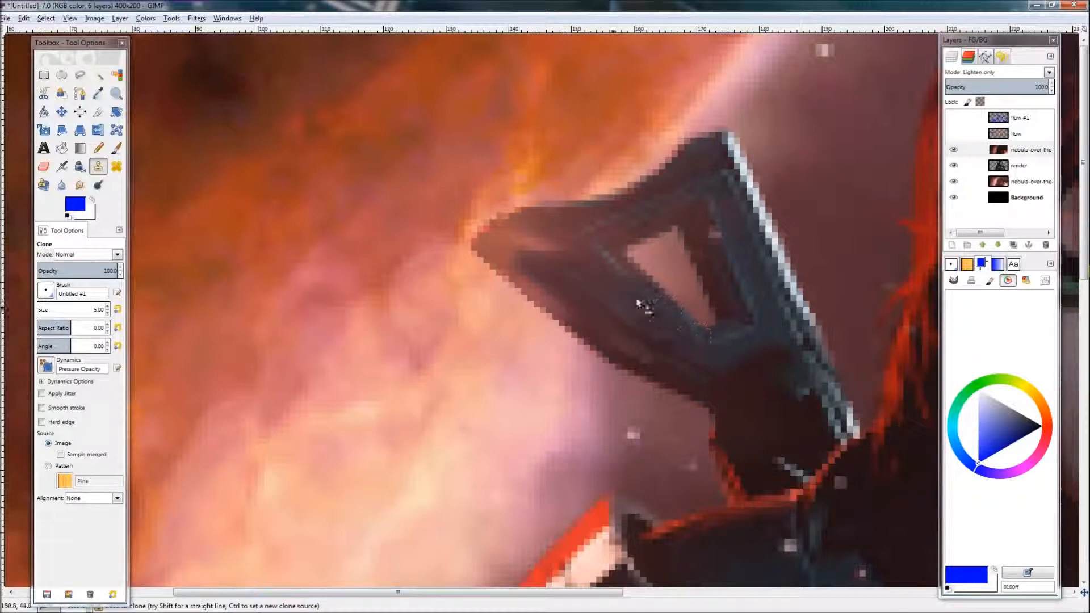
drag(572, 244, 528, 257)
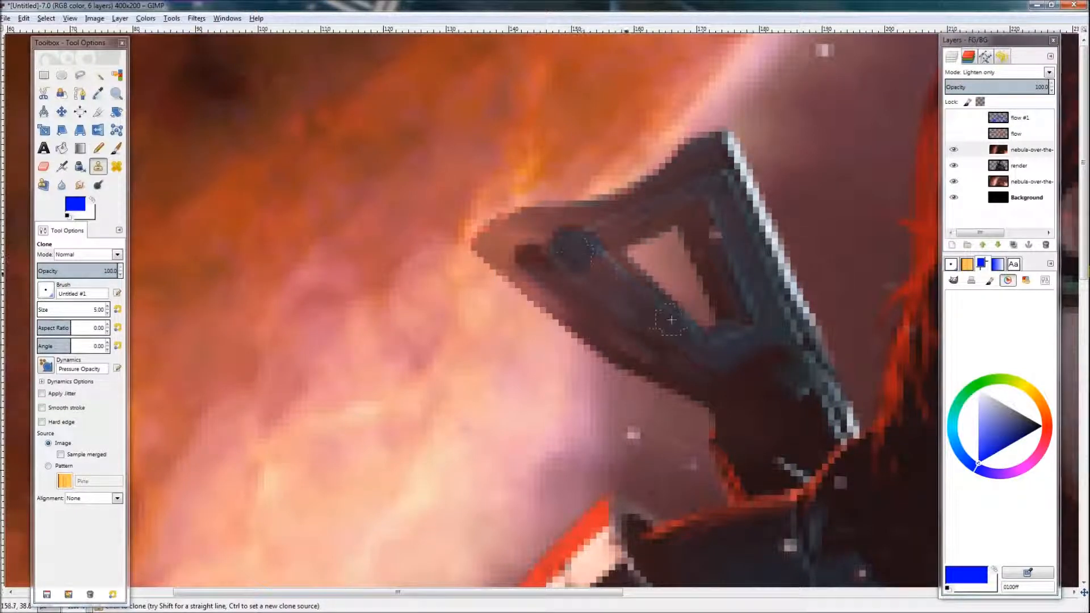
mouse_move(610, 287)
mouse_down()
mouse_move(660, 322)
mouse_move(573, 248)
mouse_move(638, 322)
mouse_move(616, 329)
mouse_move(607, 313)
mouse_move(643, 360)
mouse_move(598, 327)
mouse_move(665, 330)
mouse_up()
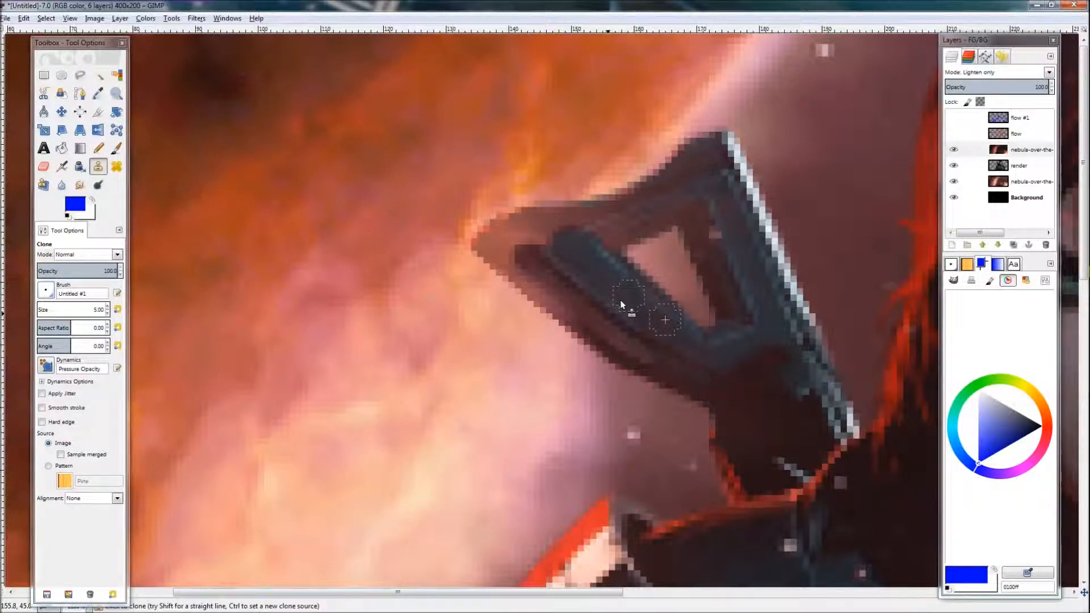
mouse_move(597, 320)
mouse_down()
mouse_move(521, 272)
mouse_move(528, 285)
mouse_move(490, 242)
mouse_up()
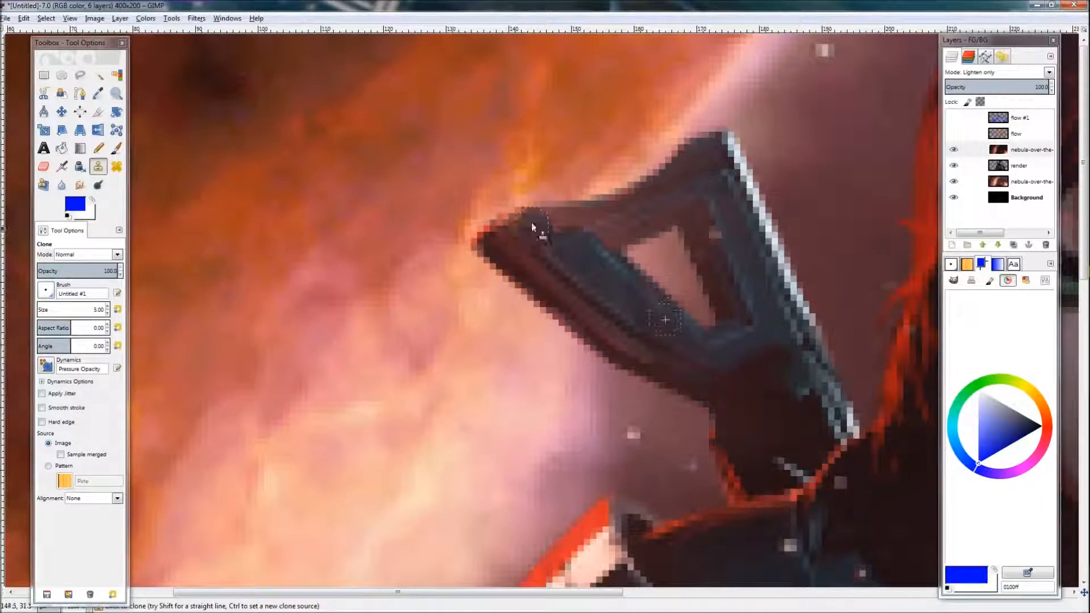
drag(582, 221, 601, 232)
drag(506, 227, 488, 242)
Step: Undo the last six clone strokes
key(ctrl+z)
key(ctrl+z)
key(ctrl+z)
key(ctrl+z)
key(ctrl+z)
key(ctrl+z)
key(ctrl+z)
key(ctrl+z)
key(ctrl+z)
key(ctrl+z)
key(ctrl+z)
key(ctrl+z)
key(ctrl+z)
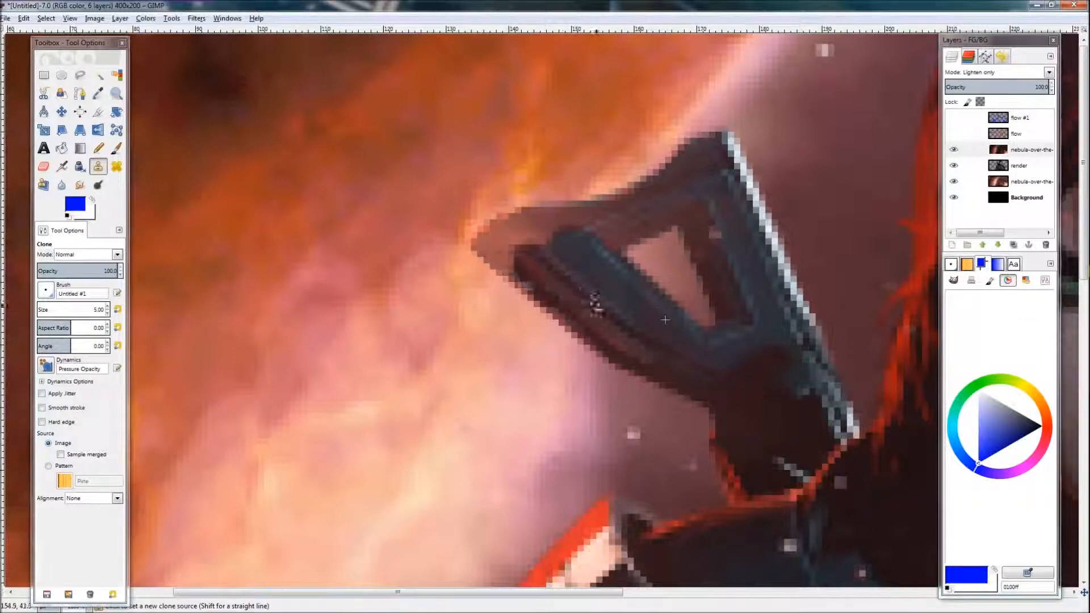
Step: Clone over the shoulder weapon's arm on the nebula copy and smudge along its upper edge
ctrl+click(599, 310)
drag(555, 280, 598, 271)
drag(575, 318, 537, 279)
mouse_move(682, 171)
mouse_down()
mouse_move(568, 220)
mouse_move(711, 142)
mouse_up()
mouse_move(574, 267)
mouse_down()
mouse_move(599, 268)
mouse_move(525, 264)
mouse_up()
mouse_move(600, 230)
mouse_down()
mouse_move(496, 243)
mouse_move(529, 285)
mouse_move(486, 258)
mouse_move(572, 315)
mouse_move(611, 294)
mouse_move(643, 345)
mouse_move(616, 296)
mouse_move(634, 228)
mouse_move(717, 168)
mouse_up()
key(s)
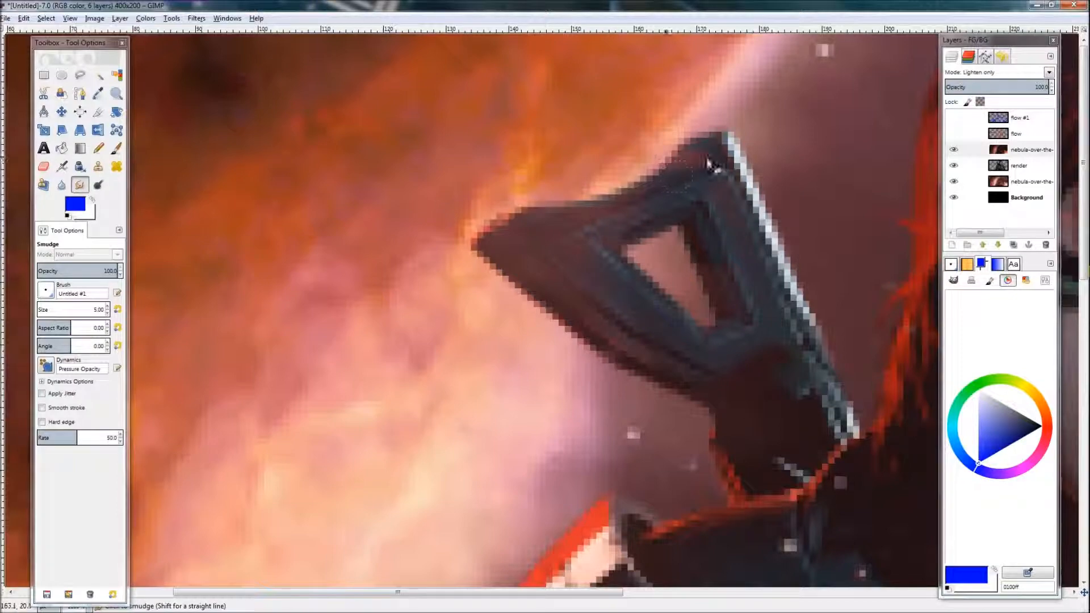
drag(546, 190, 717, 173)
Step: Try shifting the lower nebula layer's hue to 150 with Hue-Saturation
scroll(666, 311, down, 6)
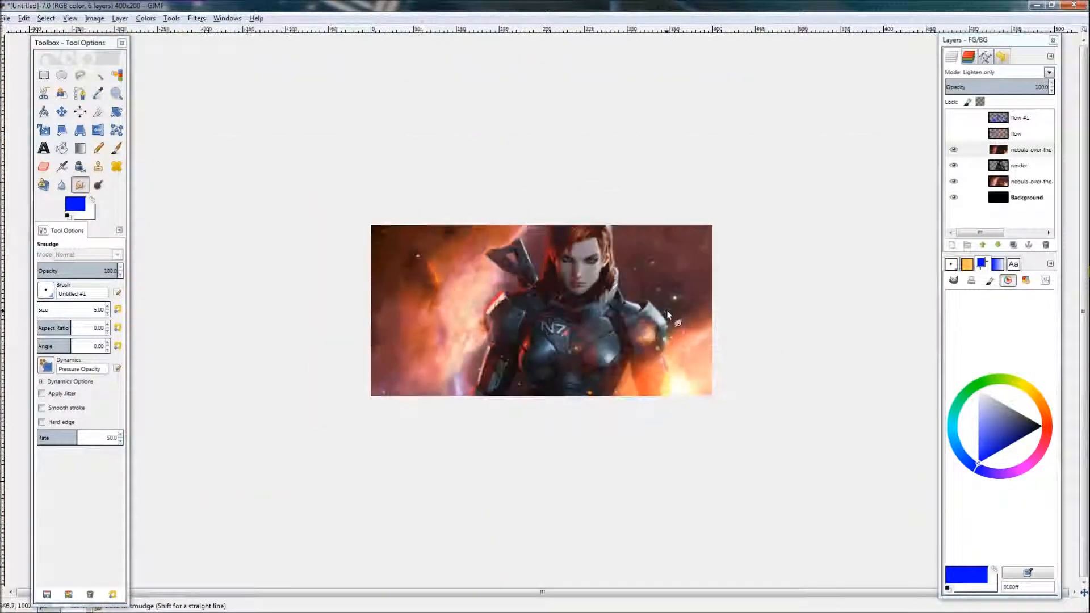
scroll(655, 325, down, 1)
scroll(503, 353, up, 5)
scroll(501, 356, down, 2)
scroll(636, 402, down, 2)
scroll(636, 403, down, 1)
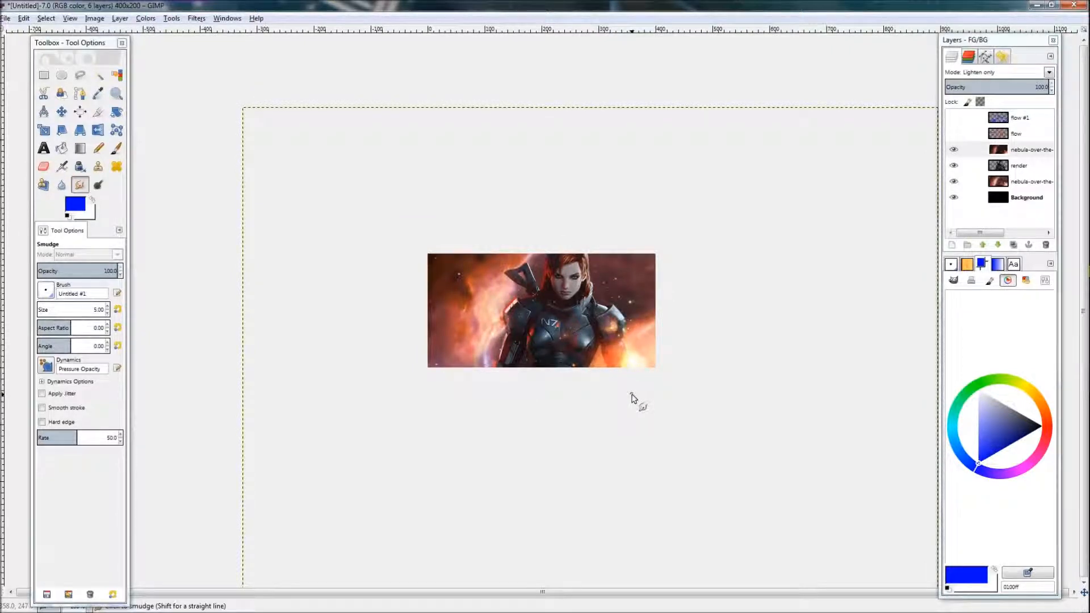
click(968, 181)
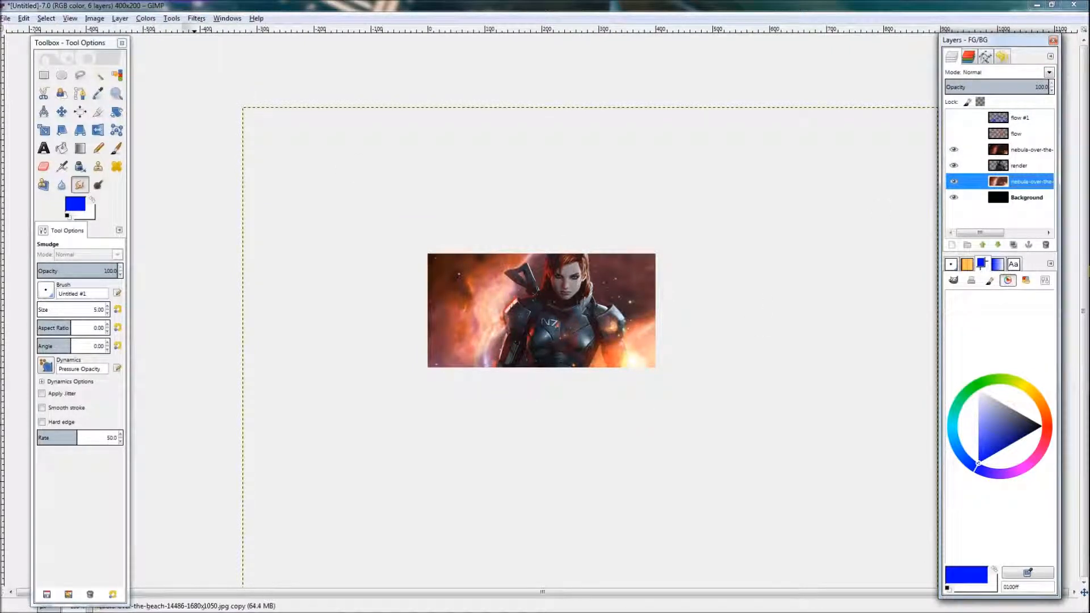
click(147, 19)
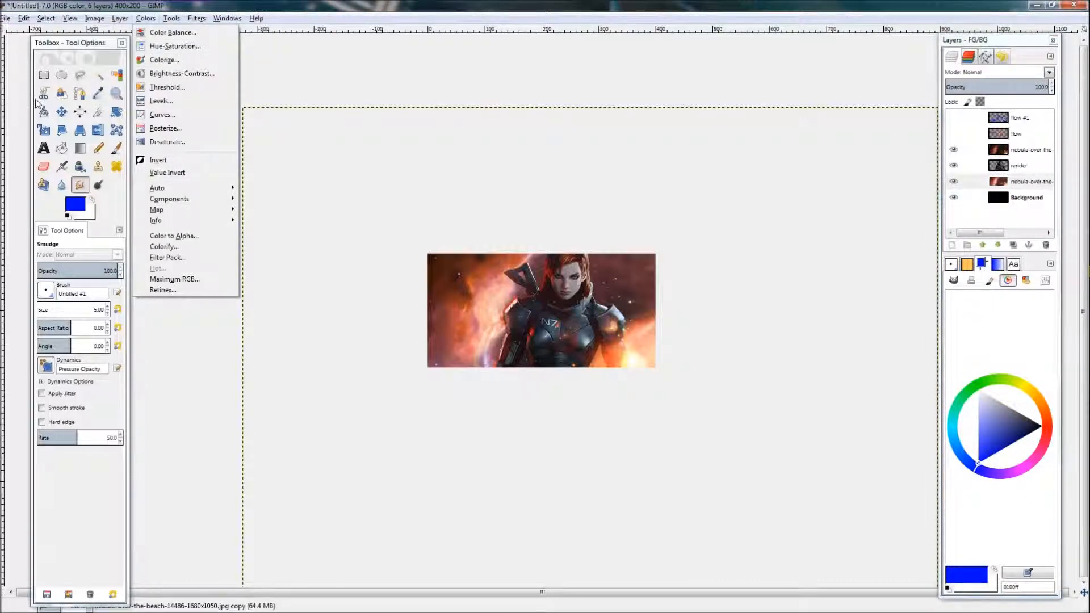
click(175, 46)
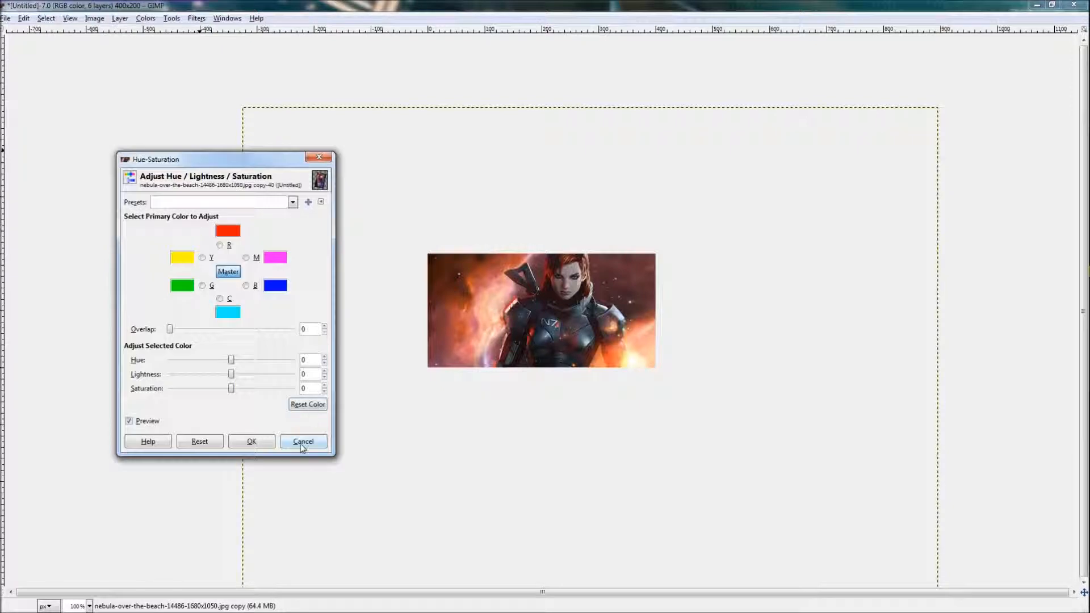
click(300, 443)
click(550, 298)
click(296, 449)
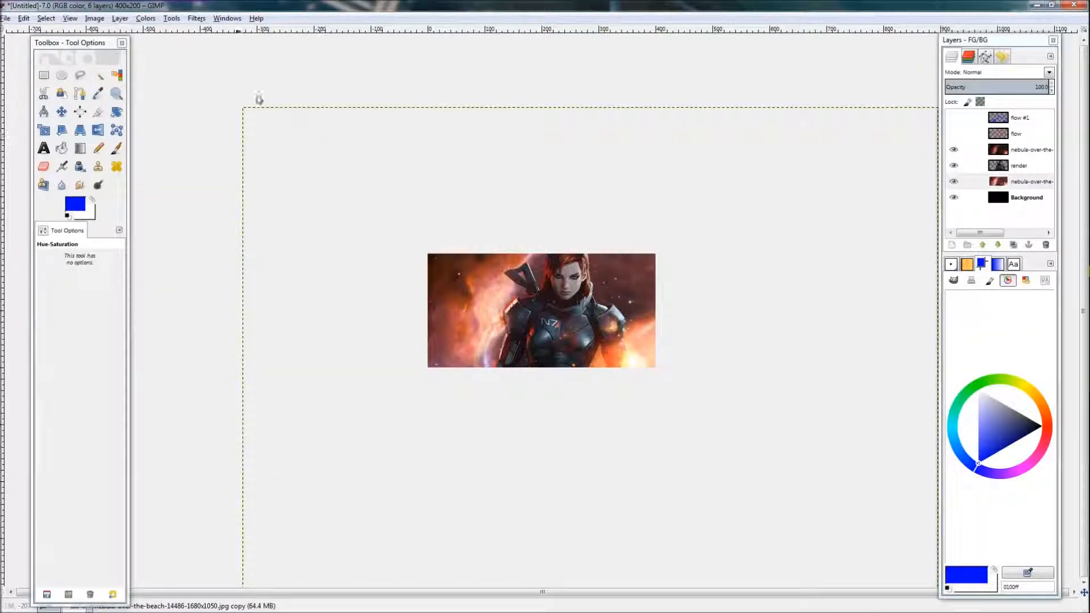
click(145, 19)
click(160, 50)
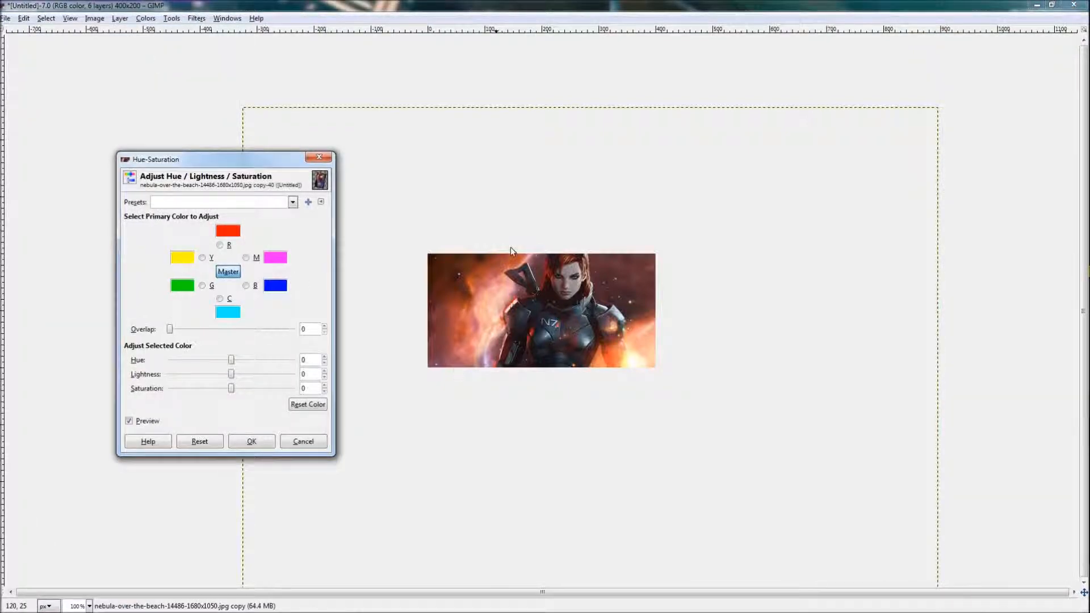
drag(234, 363, 282, 363)
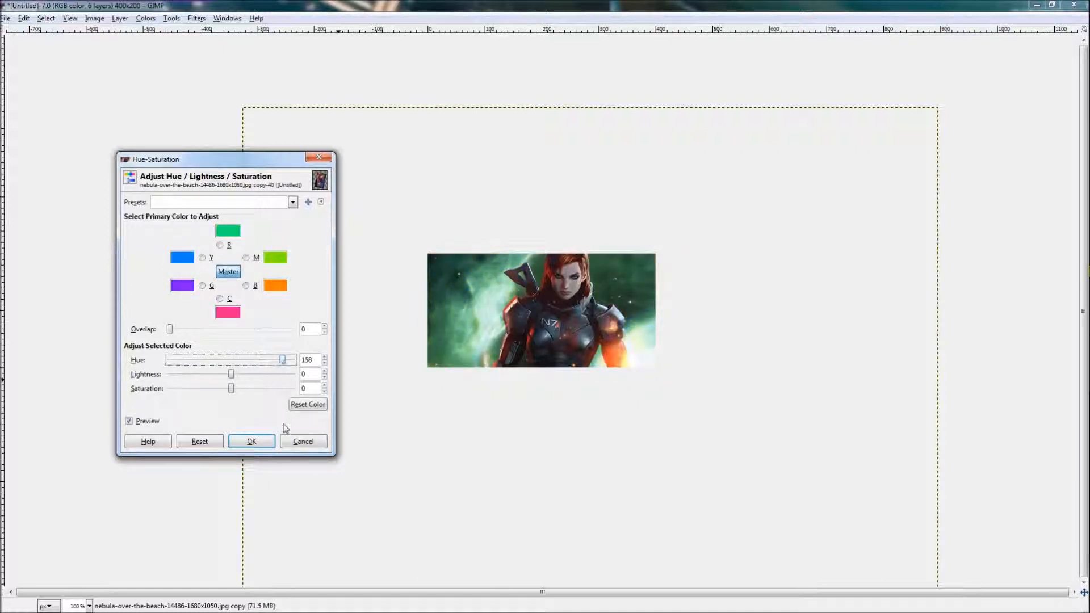
click(303, 442)
Step: Colorize the lower nebula layer red
click(145, 18)
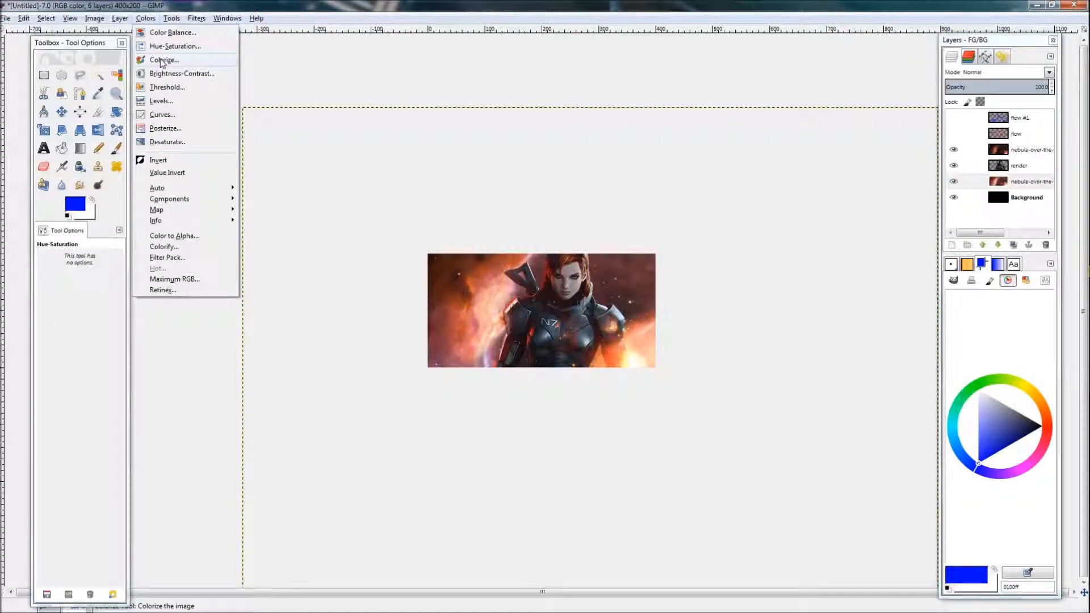
click(163, 61)
drag(268, 443, 337, 450)
drag(271, 459, 326, 448)
click(290, 509)
Step: Colorize the upper nebula copy layer with hue 5, saturation 50 and lightness 0
click(1031, 150)
click(145, 19)
click(163, 60)
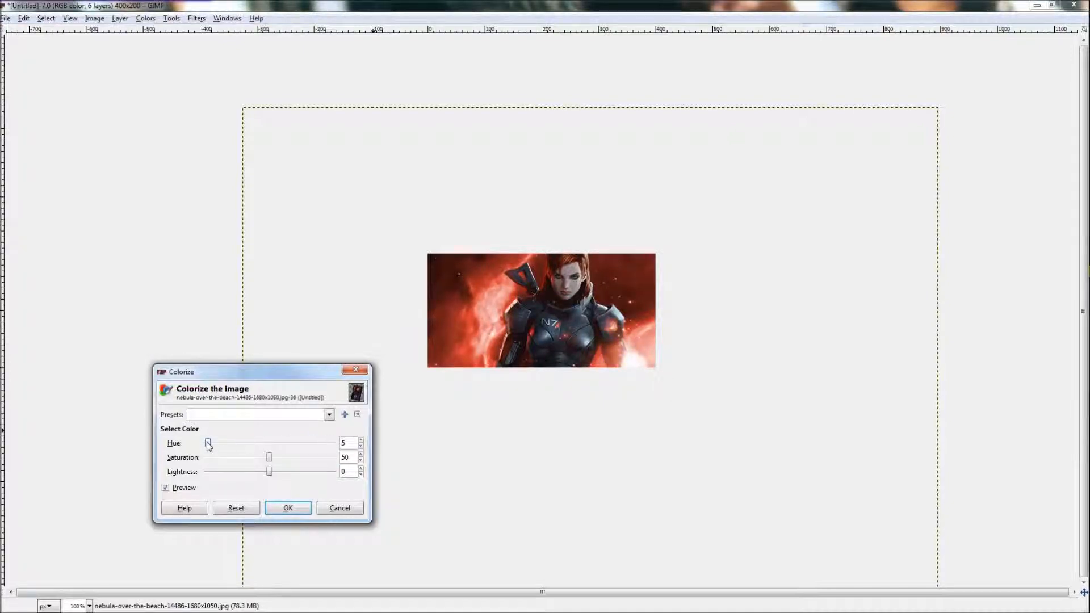
click(288, 507)
Step: Examine the colorized banner closely around the render and the nebula
scroll(621, 381, up, 4)
scroll(625, 383, down, 2)
scroll(649, 392, up, 2)
scroll(656, 443, down, 2)
scroll(657, 445, up, 2)
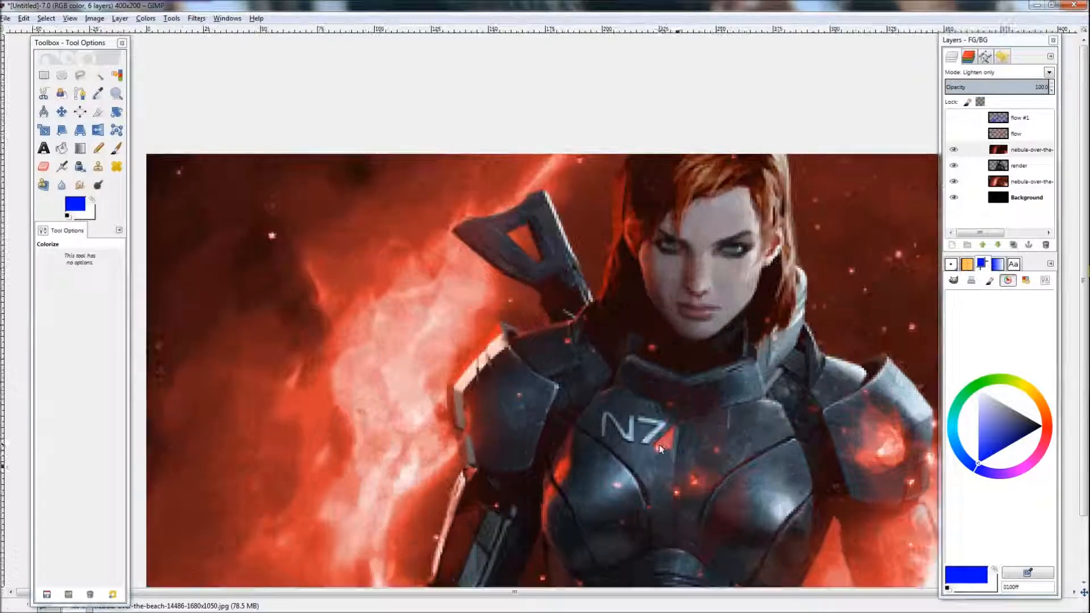
drag(660, 445, 603, 387)
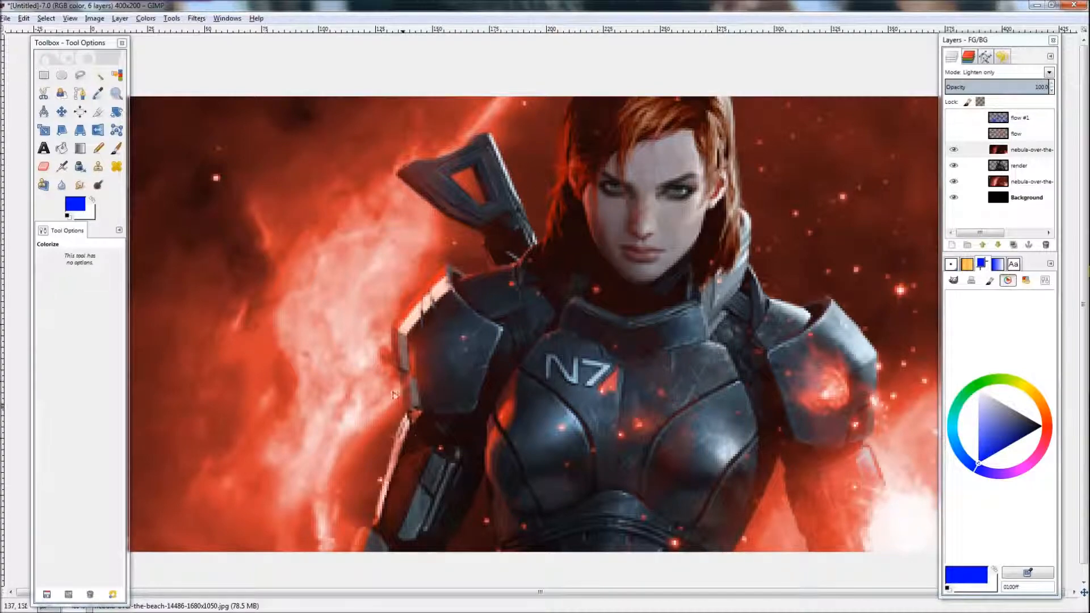
drag(713, 479, 603, 405)
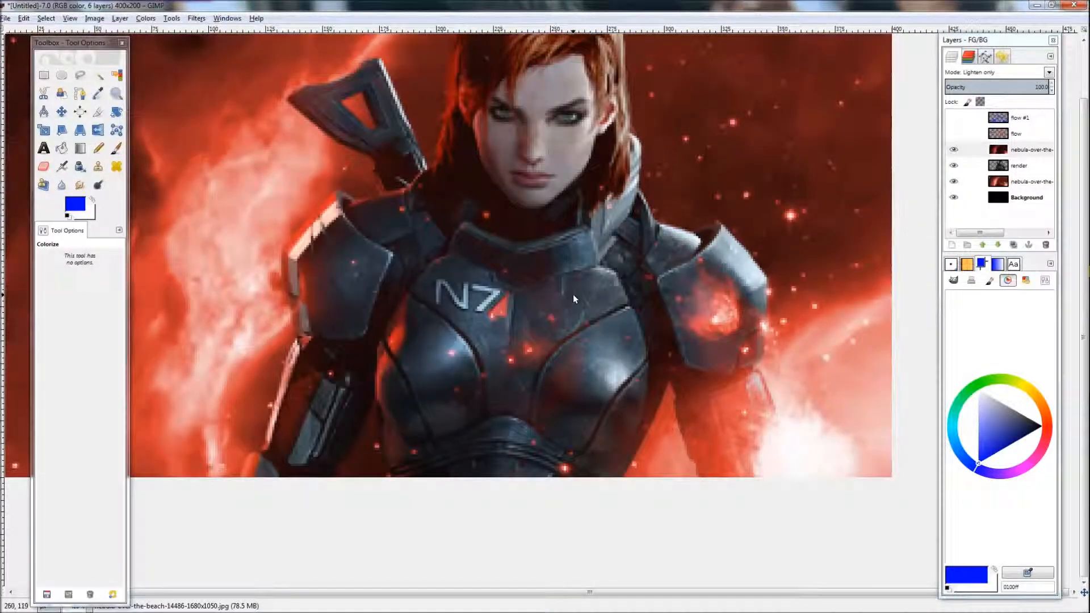
drag(564, 311, 716, 435)
drag(554, 281, 396, 219)
drag(462, 374, 527, 451)
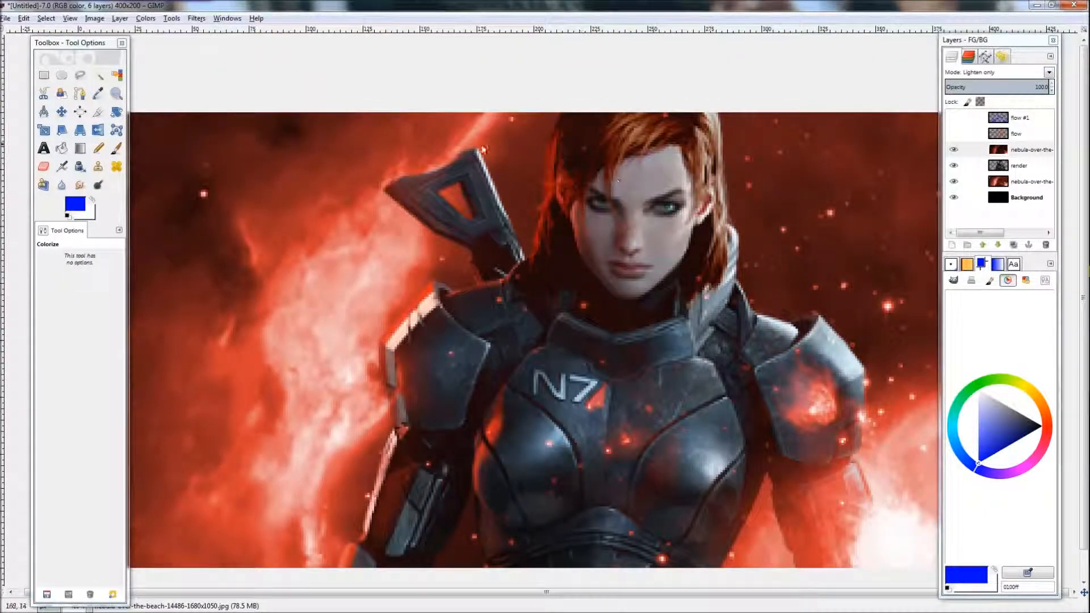
drag(823, 443, 524, 315)
drag(445, 259, 472, 286)
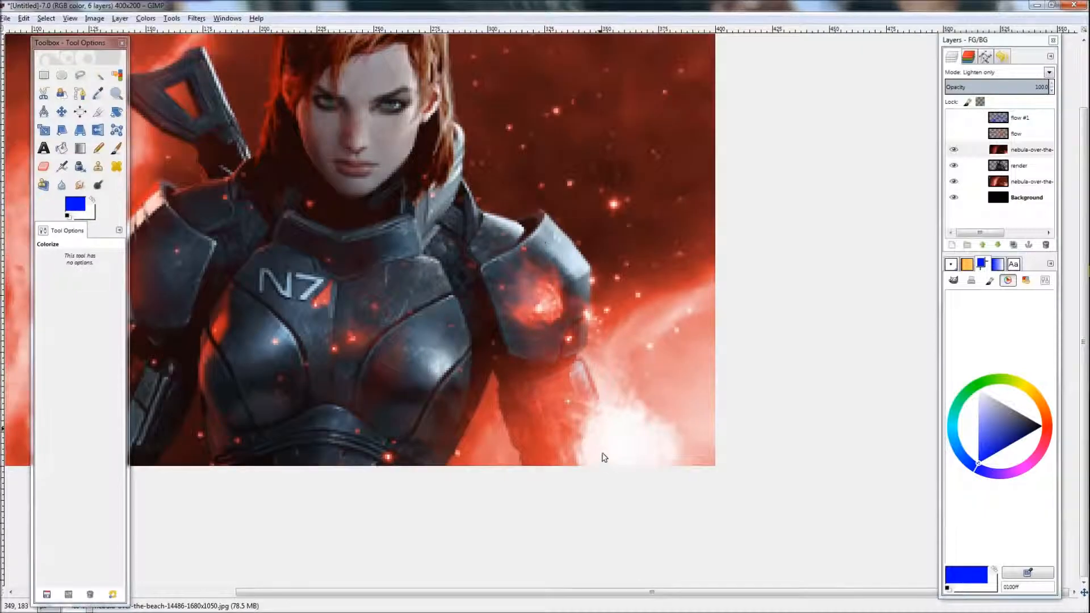
scroll(612, 456, down, 5)
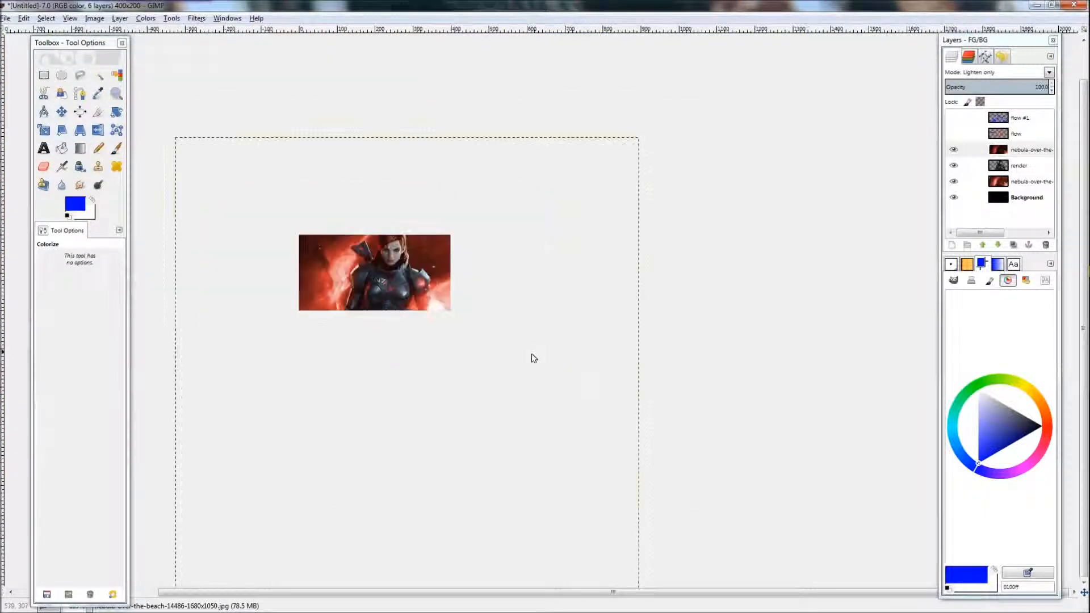
scroll(540, 362, up, 3)
scroll(638, 377, down, 2)
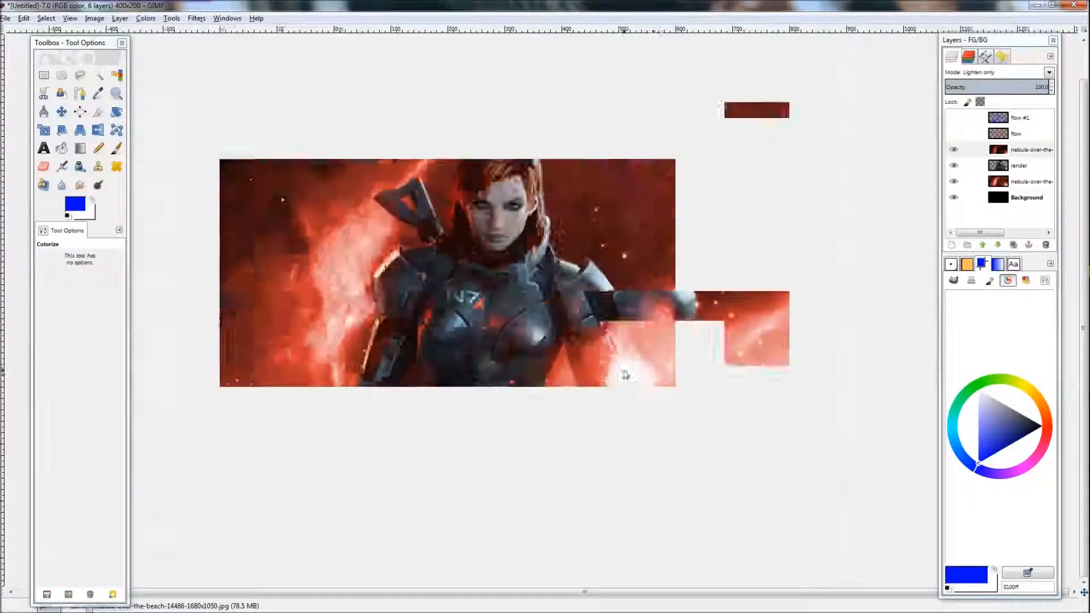
scroll(702, 391, up, 3)
Step: Copy a rectangular patch of the upper nebula copy, paste it and move it down over the lower area
click(963, 149)
click(954, 181)
click(956, 181)
scroll(516, 272, down, 1)
key(r)
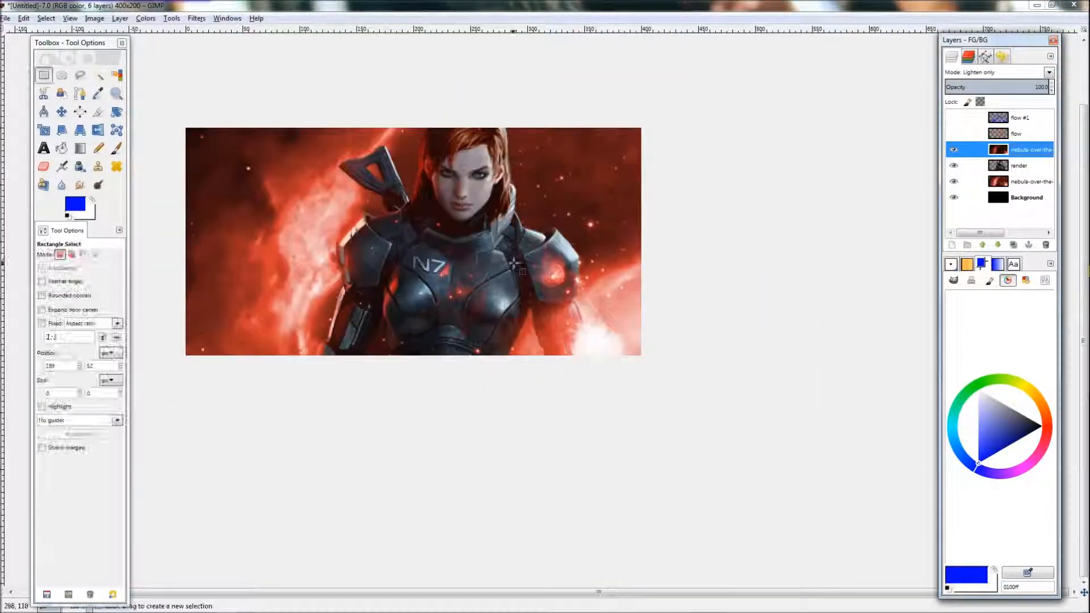
scroll(513, 281, up, 1)
key(shift+e)
key(r)
mouse_move(502, 53)
mouse_down()
mouse_move(756, 230)
mouse_move(742, 233)
mouse_up()
key(ctrl+c)
key(ctrl+v)
drag(666, 174, 678, 352)
click(821, 364)
Step: Add a new transparent 400×200 layer named gradient above the upper nebula copy
scroll(717, 353, down, 4)
scroll(696, 353, up, 5)
scroll(696, 352, down, 3)
scroll(720, 353, up, 2)
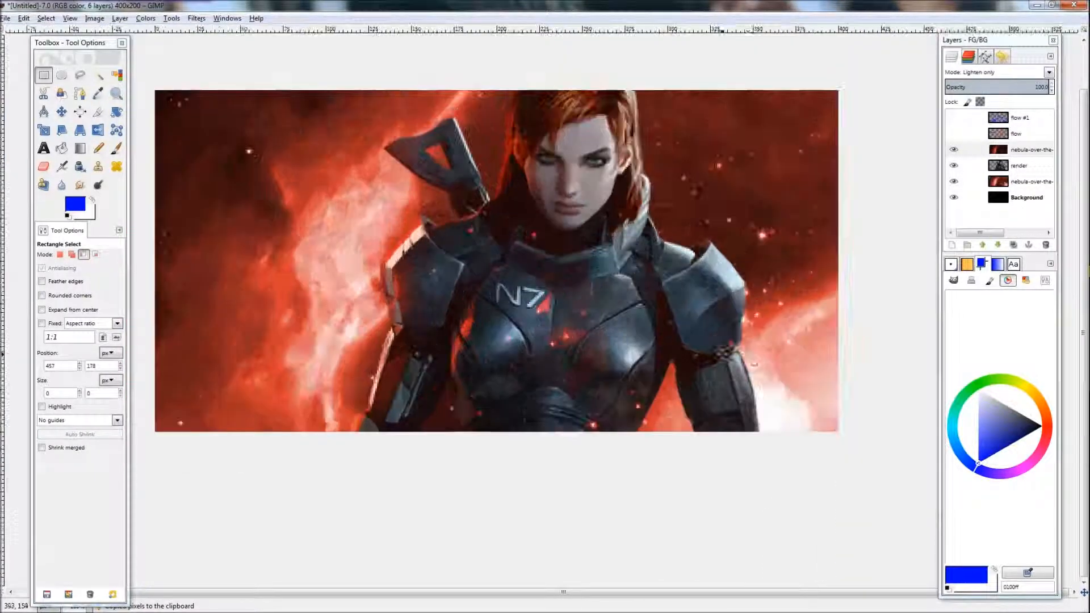
scroll(753, 355, down, 2)
scroll(772, 356, up, 3)
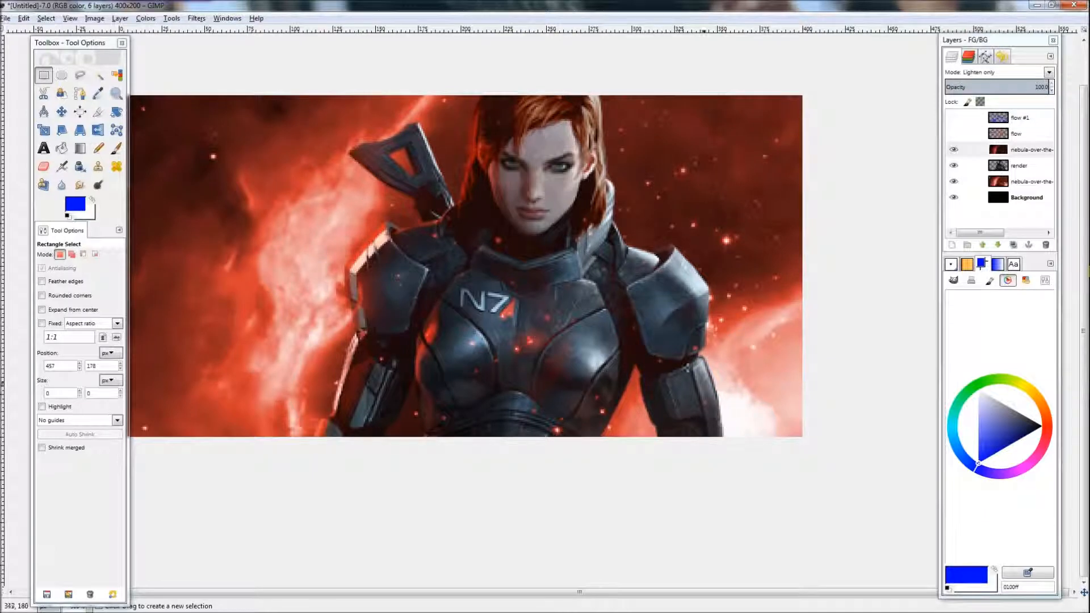
scroll(706, 360, down, 2)
scroll(706, 360, up, 2)
click(1029, 149)
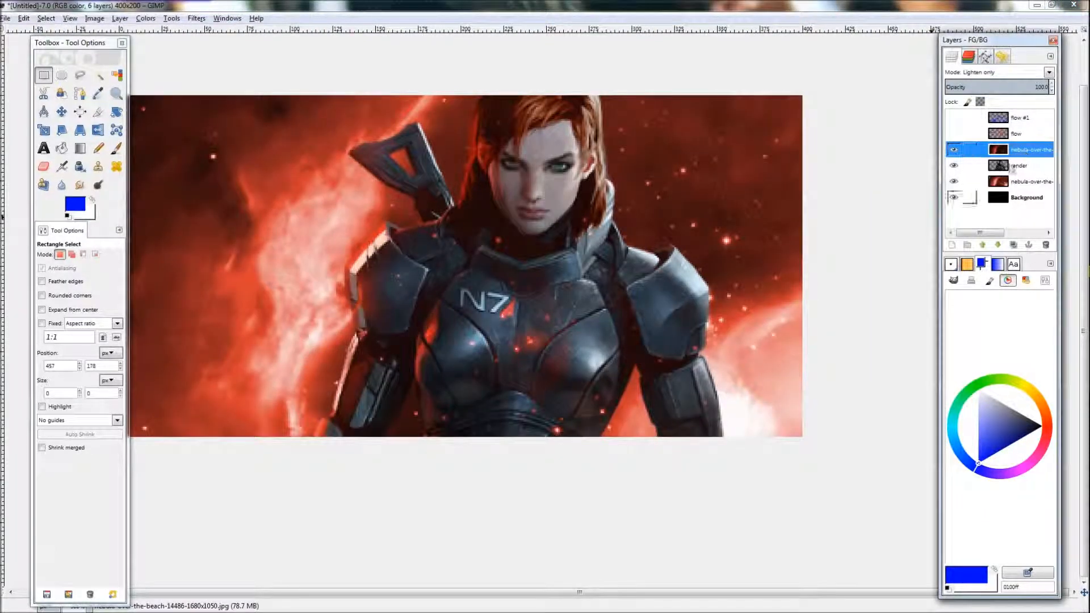
click(955, 245)
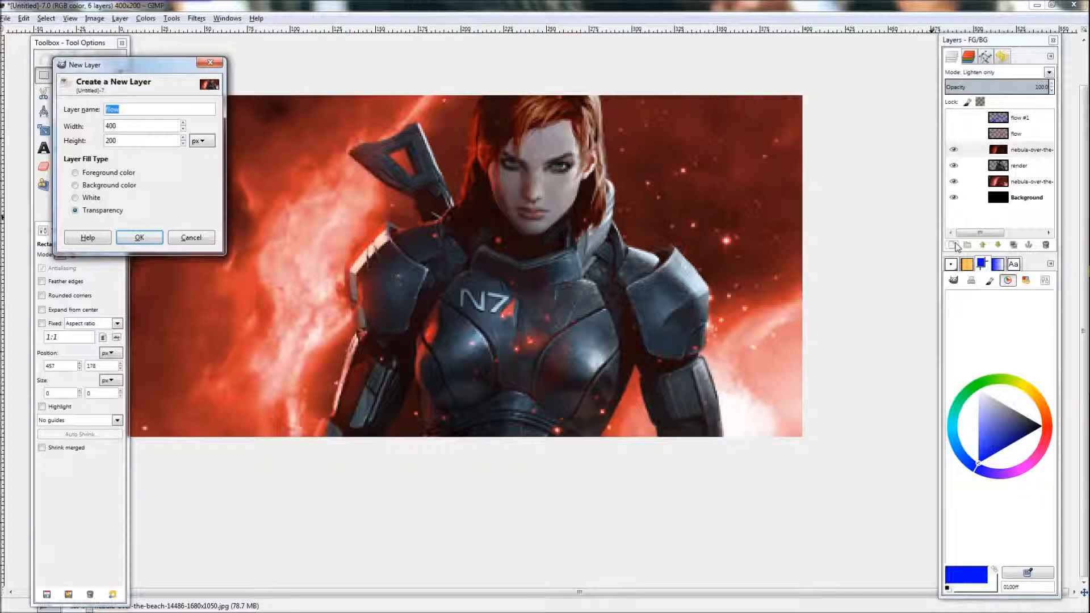
text(d)
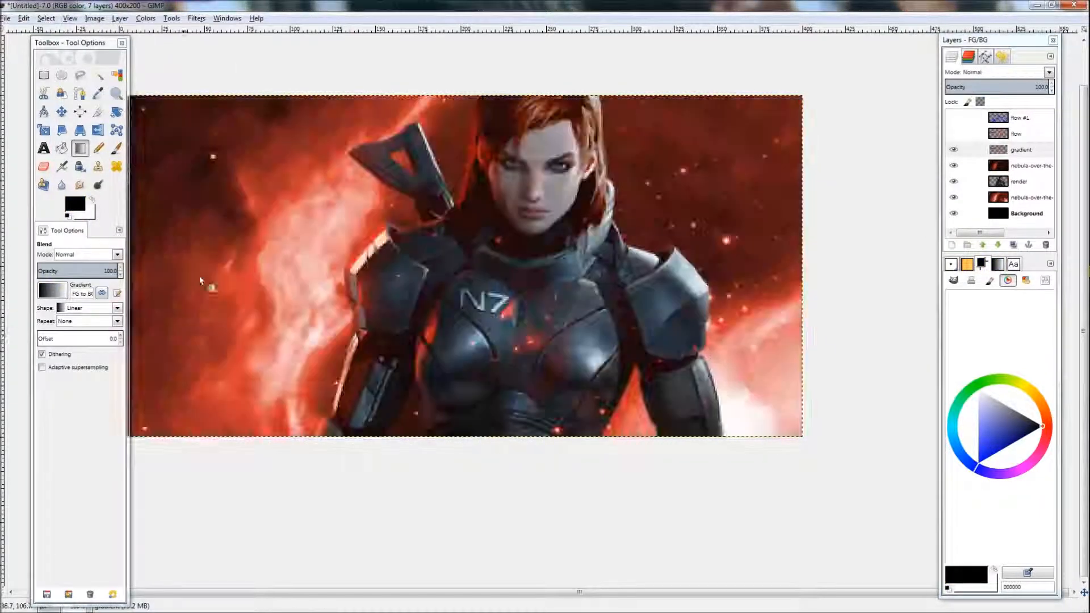
Step: Draw a black FG to Transparent linear gradient on the gradient layer, rising from the lower-right corner
click(56, 294)
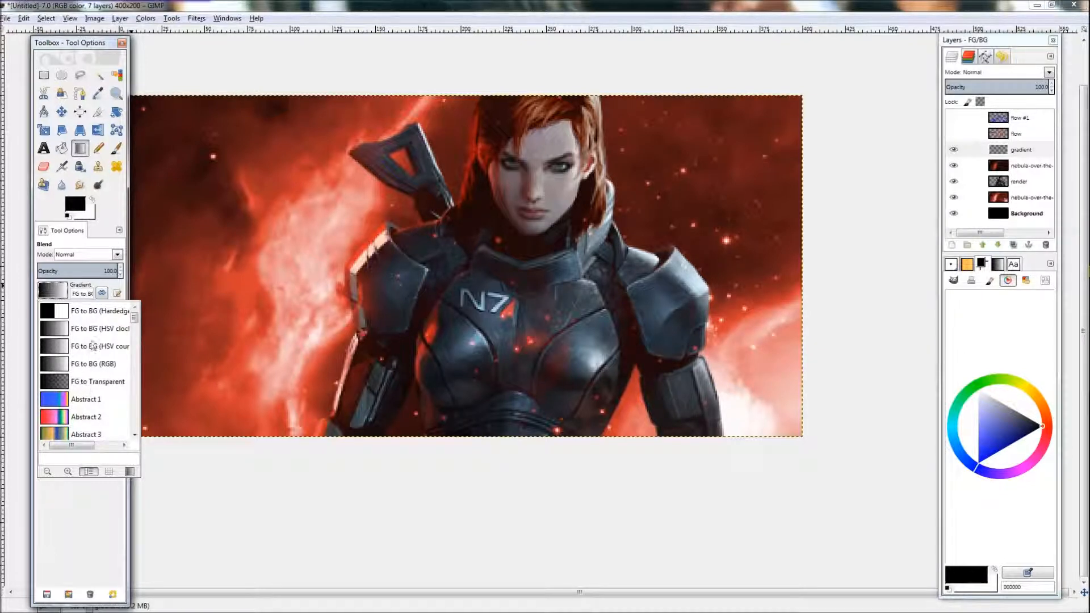
click(81, 386)
drag(734, 337, 707, 296)
scroll(663, 413, down, 1)
key(ctrl+z)
scroll(665, 397, up, 1)
drag(670, 350, 656, 303)
scroll(704, 379, down, 2)
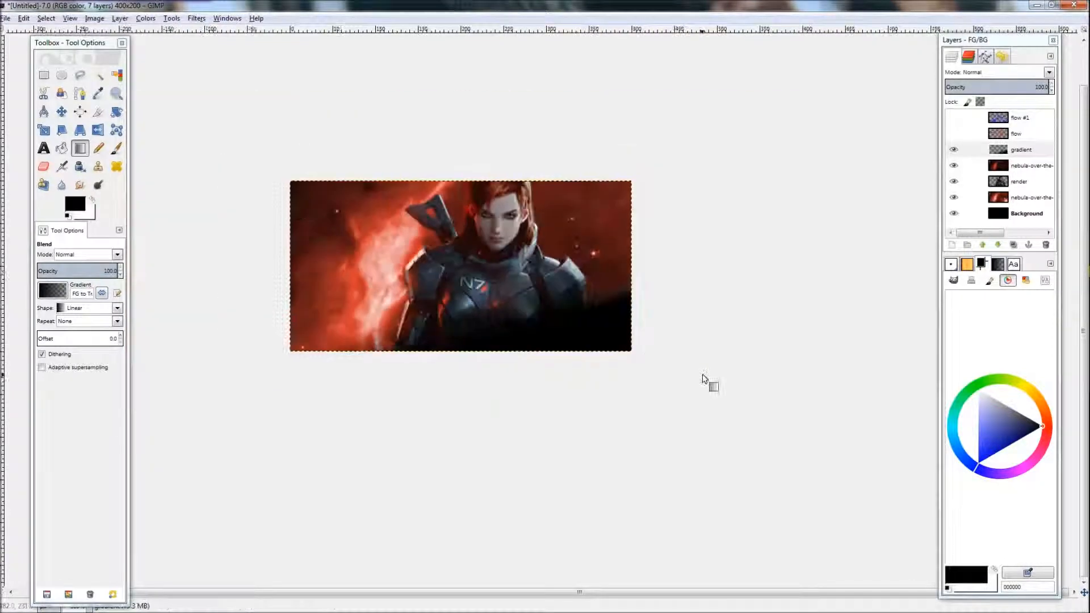
Step: Load the gradient layer's alpha as a selection and hide the gradient layer
right_click(1014, 147)
click(1026, 152)
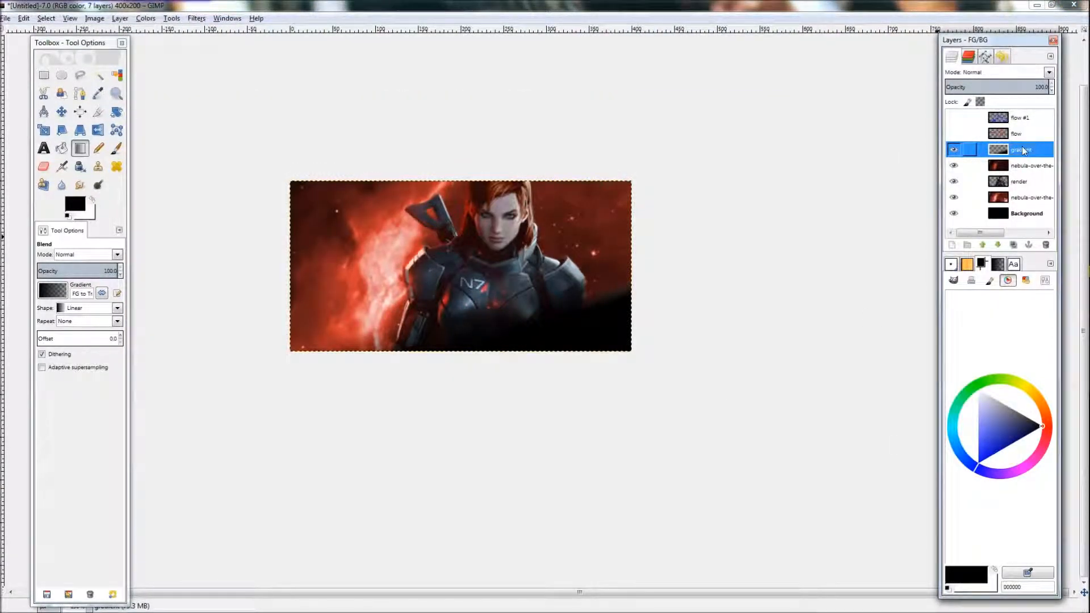
right_click(1020, 152)
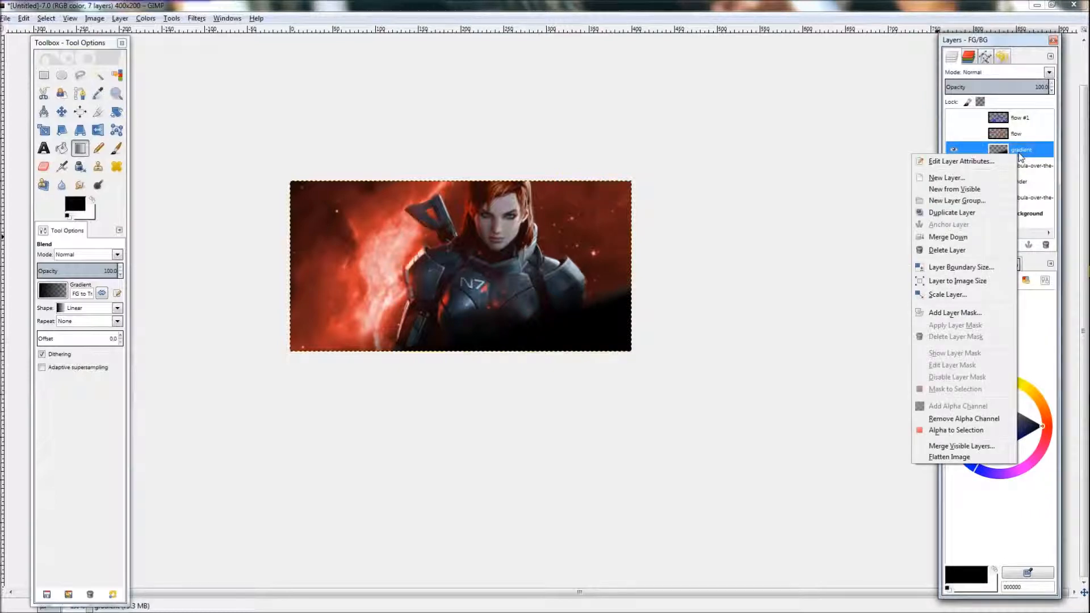
click(969, 431)
click(954, 149)
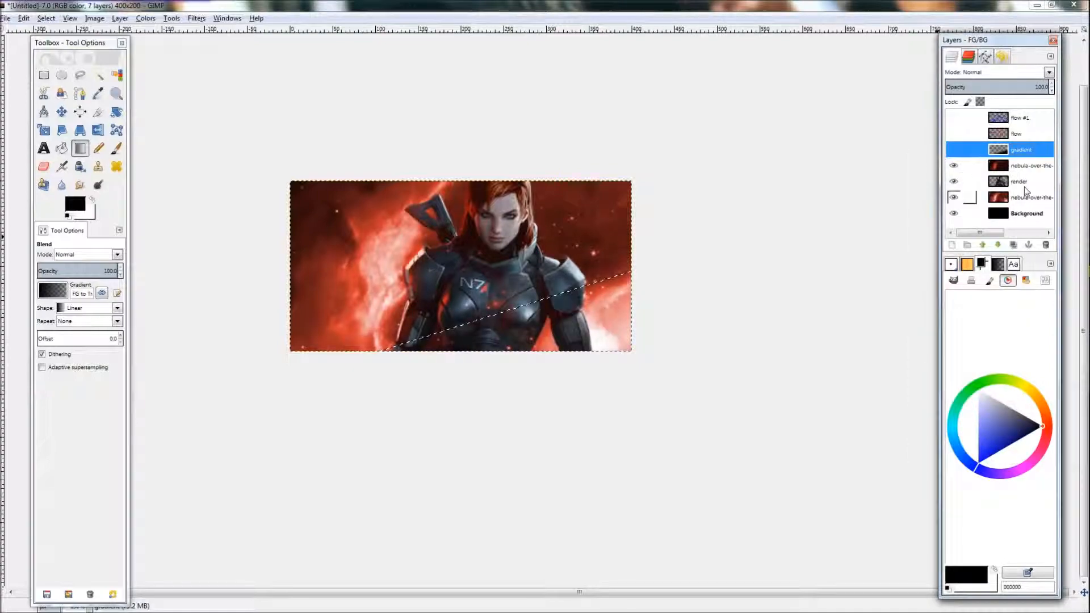
click(1026, 193)
scroll(677, 334, up, 3)
scroll(624, 403, down, 2)
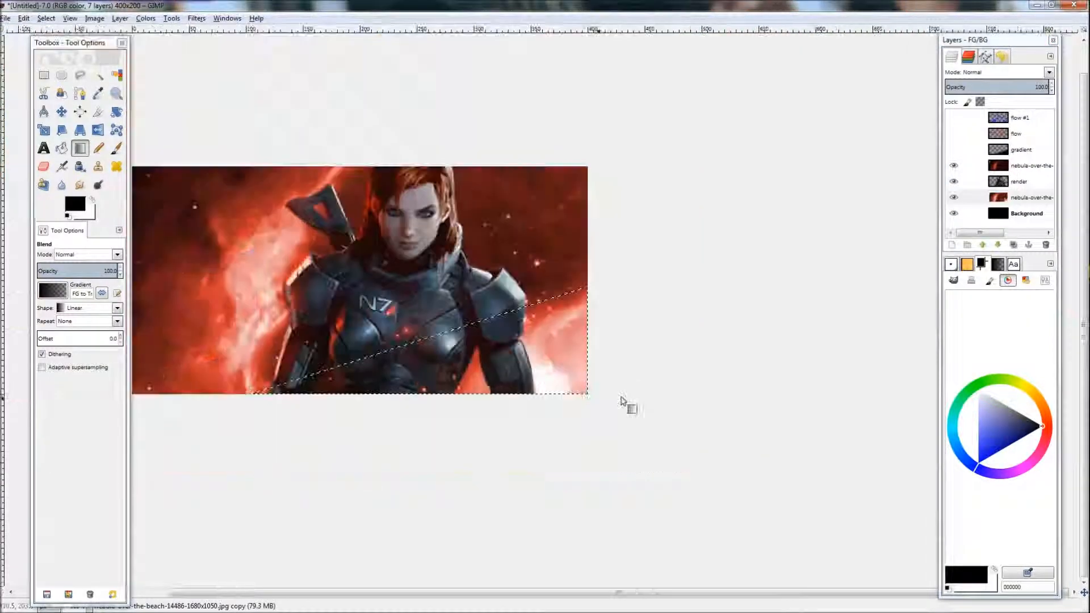
scroll(625, 403, up, 1)
scroll(636, 408, down, 3)
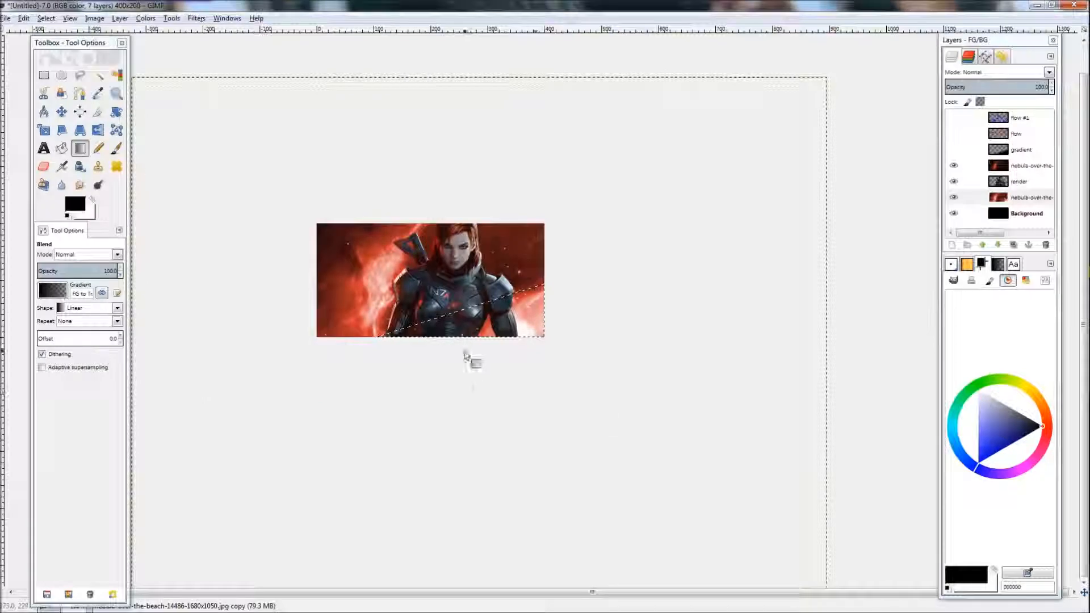
click(196, 18)
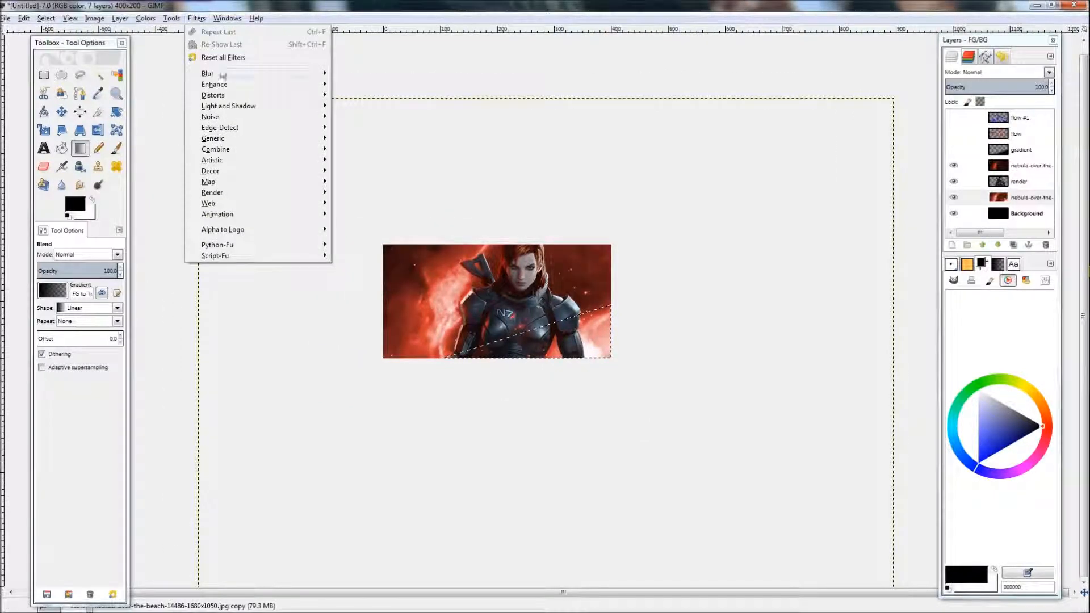
mouse_move(223, 76)
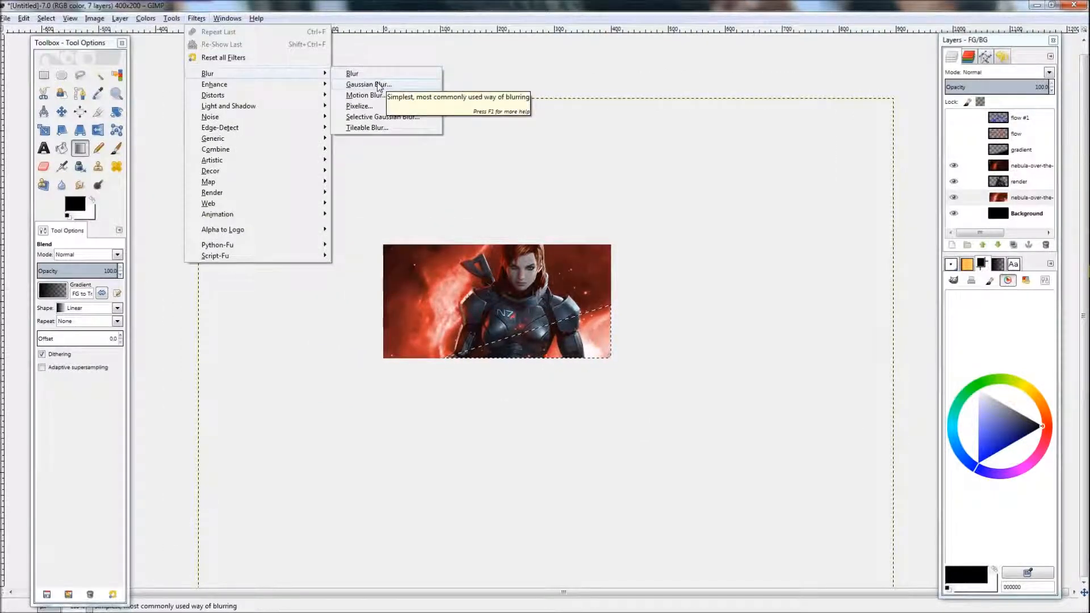
click(378, 87)
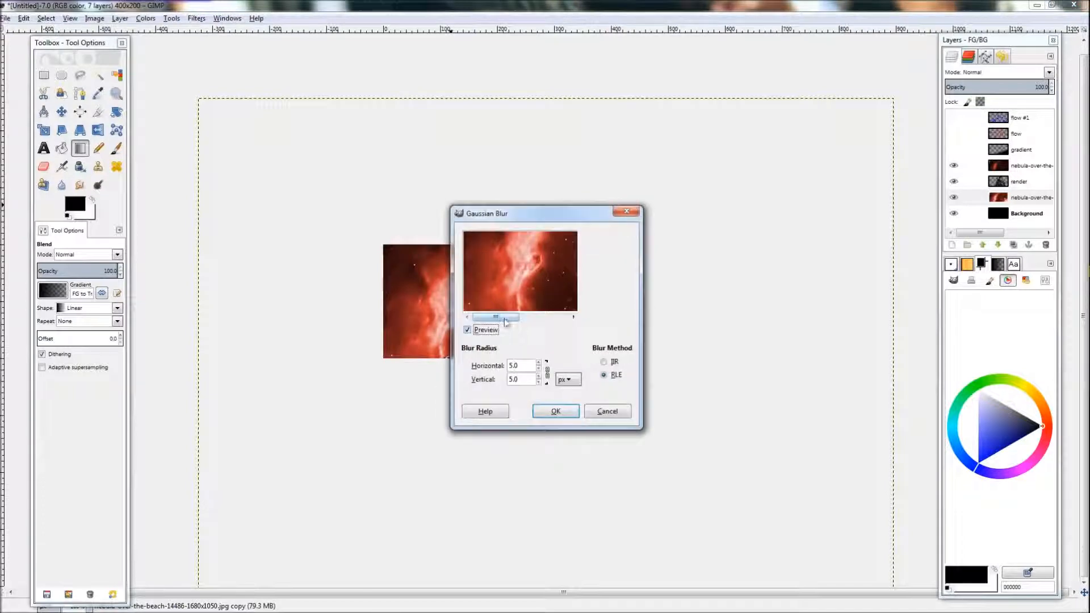
drag(504, 319, 570, 321)
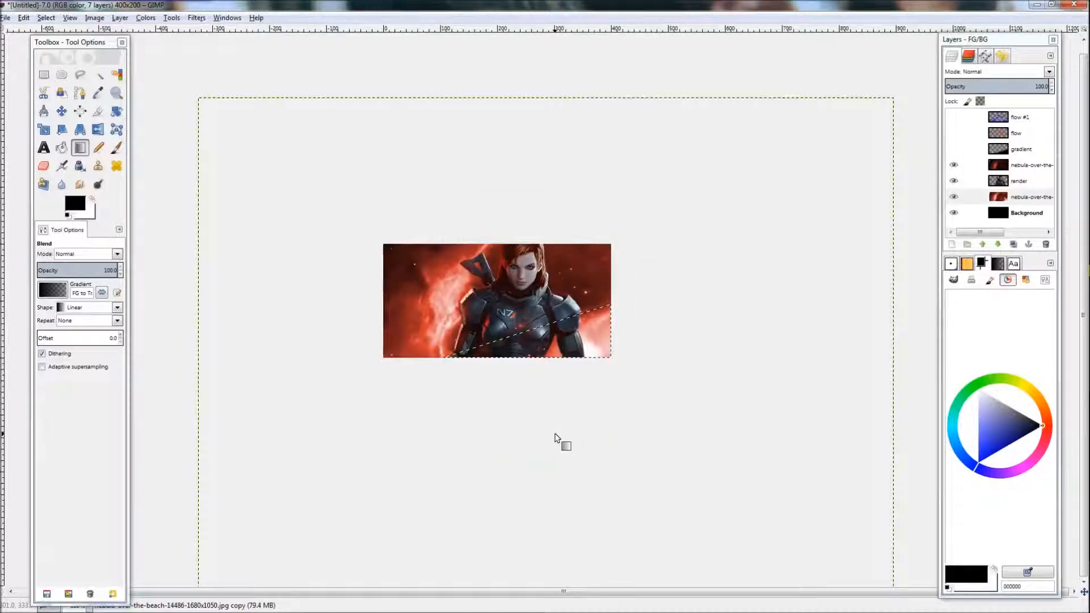
key(r)
Step: Try redrawing the gradient on the shown gradient layer, undoing both attempts
scroll(627, 421, down, 1)
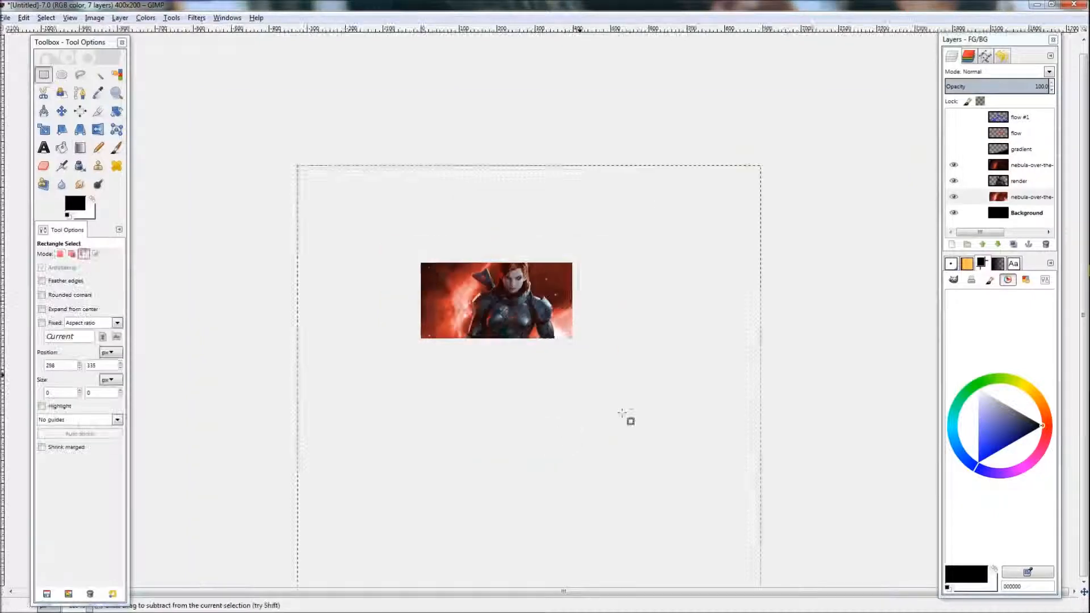
scroll(604, 421, up, 3)
key(l)
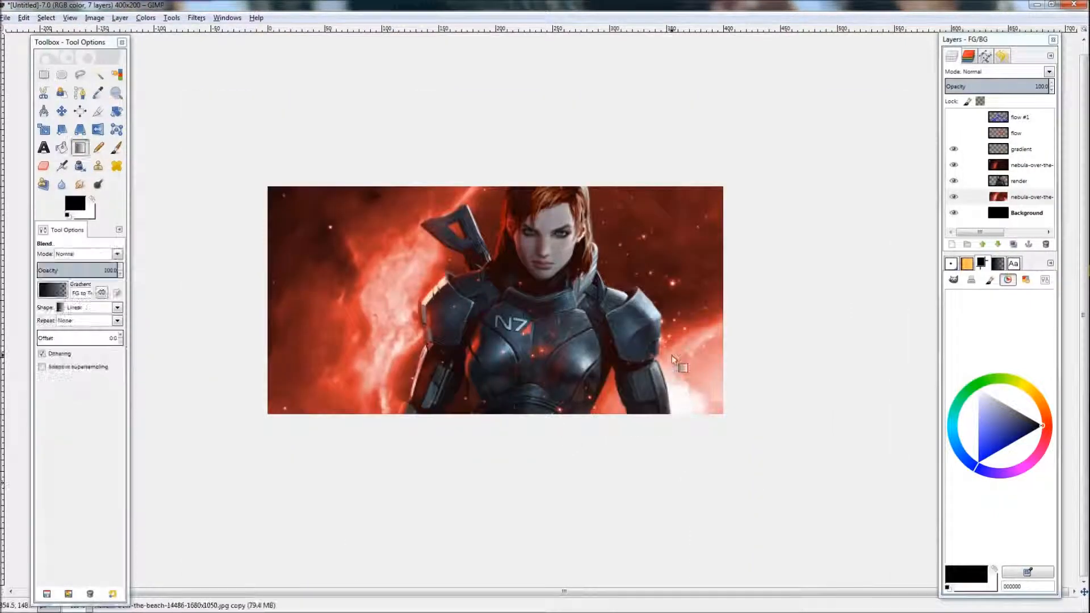
click(954, 149)
click(1021, 149)
drag(670, 392, 642, 310)
key(ctrl+z)
drag(666, 369, 639, 292)
key(ctrl+z)
Step: Load the gradient layer's alpha as a selection, hide the gradient layer and select the lower nebula copy
right_click(1004, 148)
click(946, 425)
click(954, 148)
click(1017, 198)
Step: Select a rectangle over the left part of the lower nebula copy and apply a 3 px Gaussian Blur
click(197, 18)
click(227, 44)
click(538, 368)
click(538, 368)
click(538, 368)
click(538, 368)
click(539, 368)
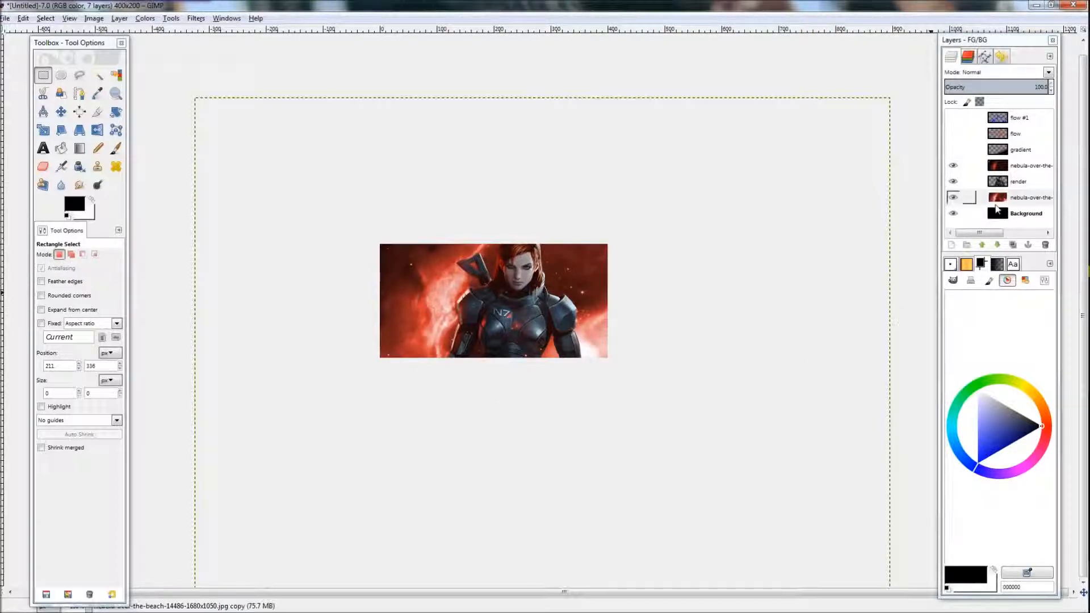
click(971, 198)
drag(516, 358, 561, 357)
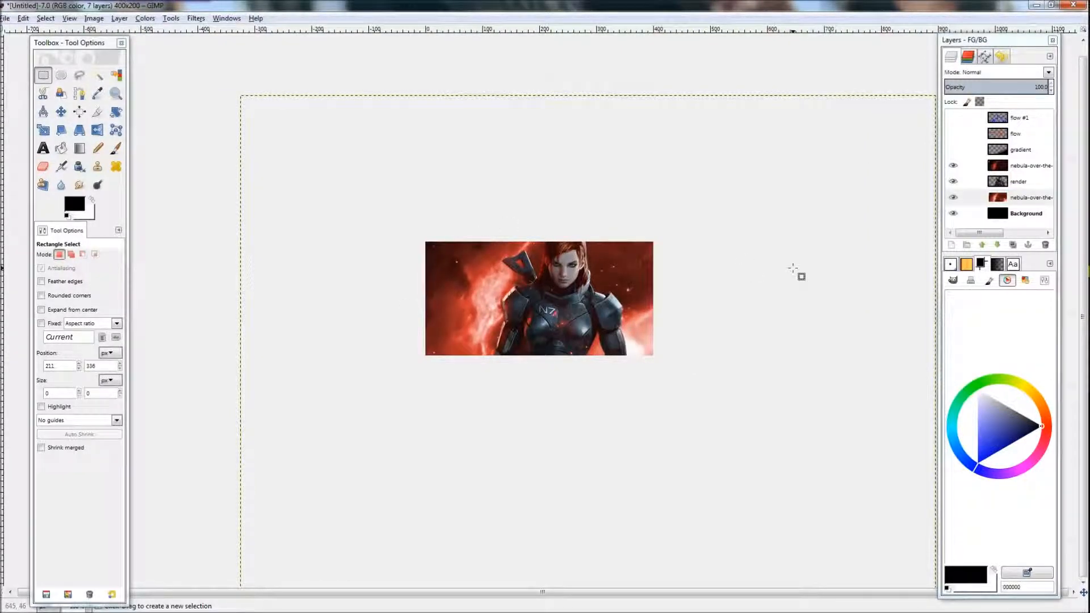
drag(390, 216, 564, 385)
click(196, 18)
click(250, 50)
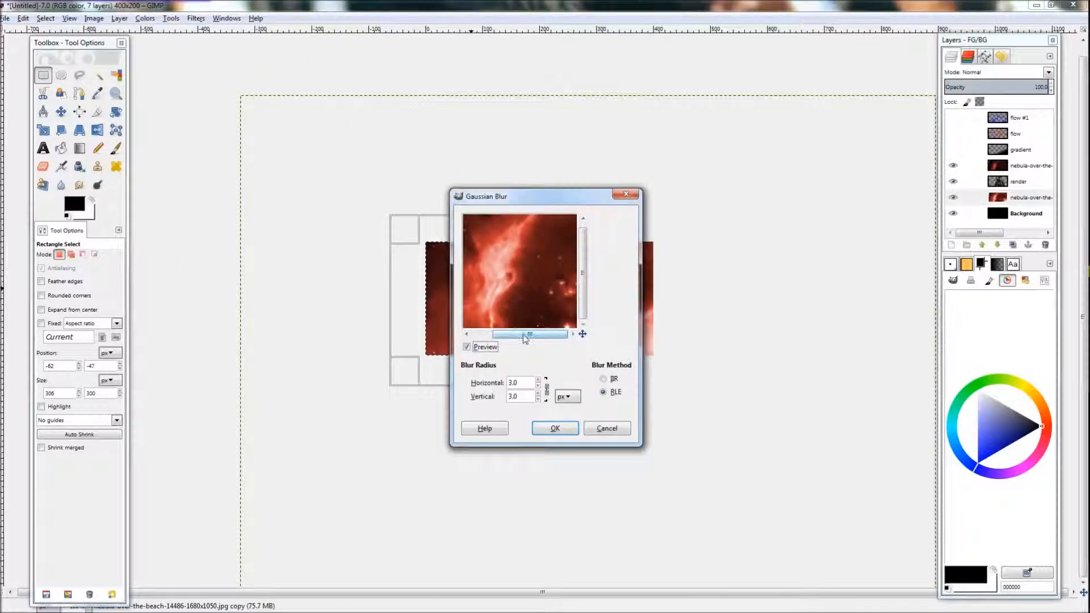
click(555, 428)
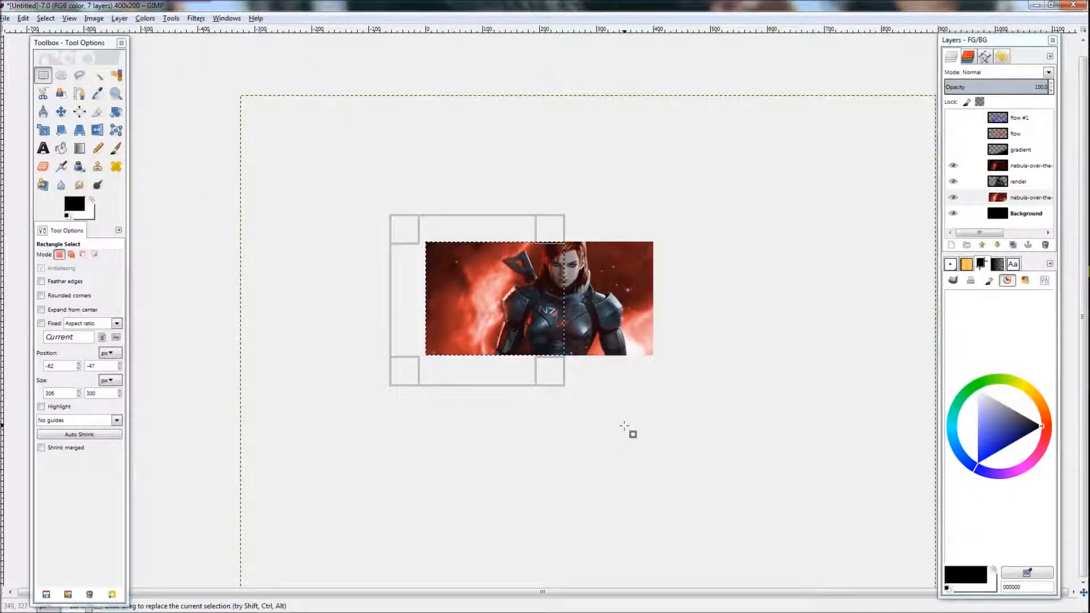
Step: Clear the selection and undo the last change
click(613, 419)
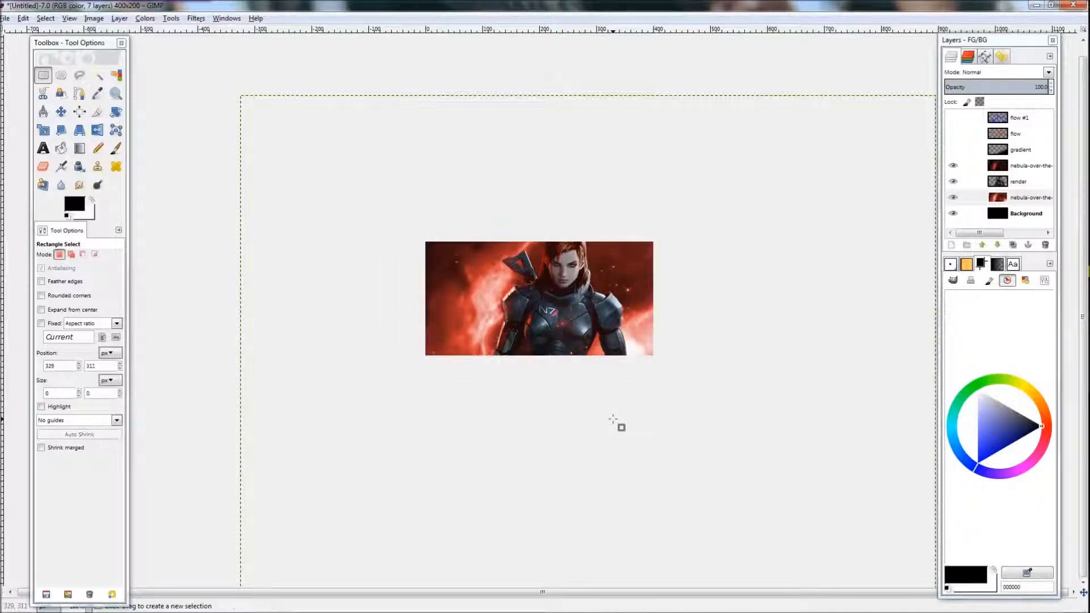
key(ctrl)
key(ctrl+z)
click(559, 398)
Step: Zoom in and out to examine the blurred banner
scroll(517, 387, up, 3)
scroll(561, 392, down, 3)
scroll(573, 306, up, 1)
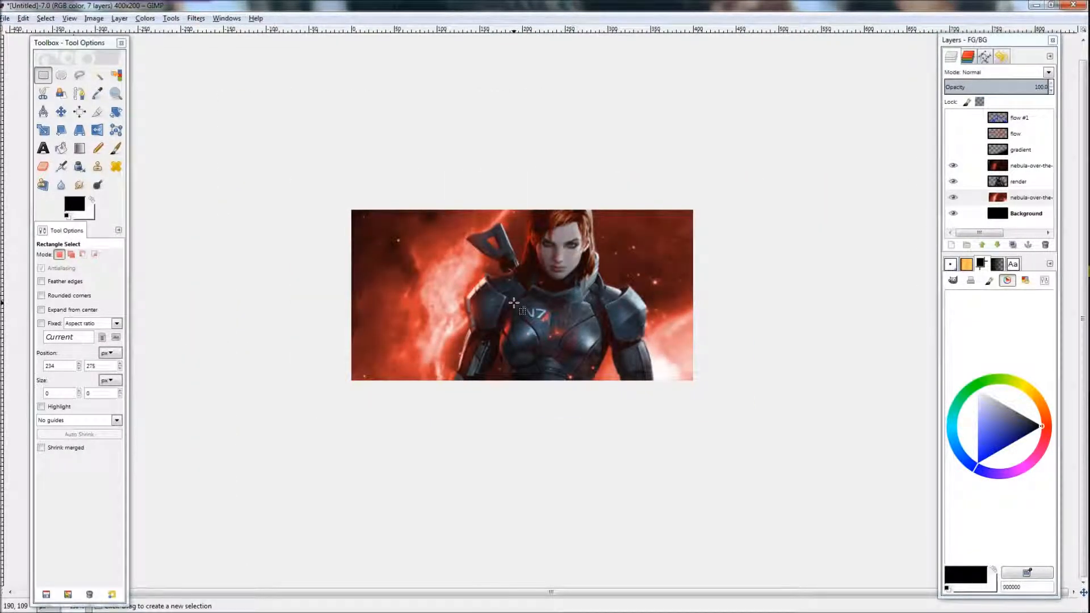
scroll(564, 341, down, 1)
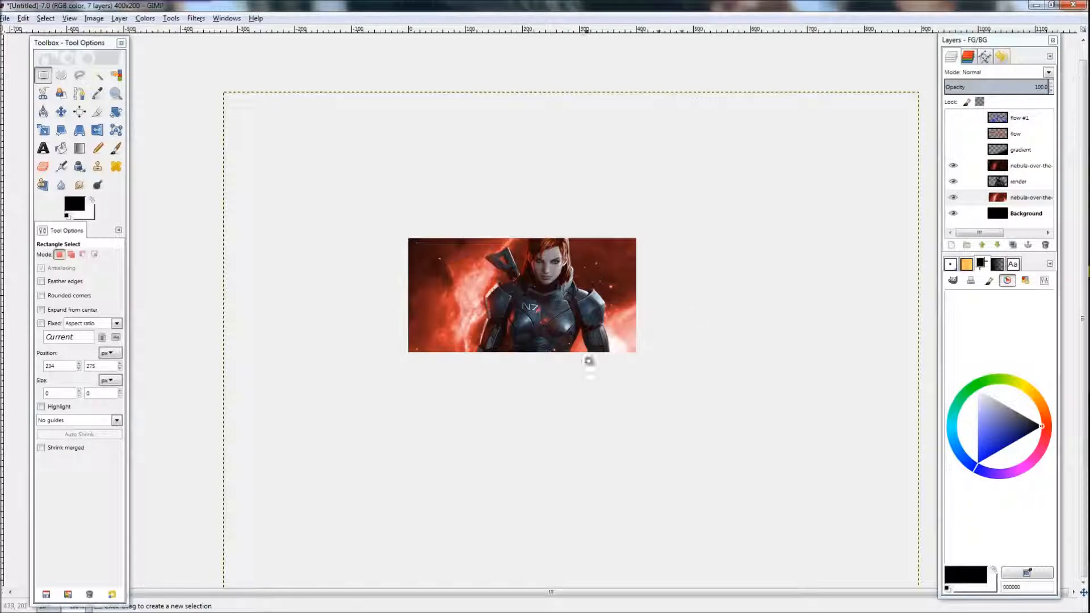
drag(593, 354, 580, 343)
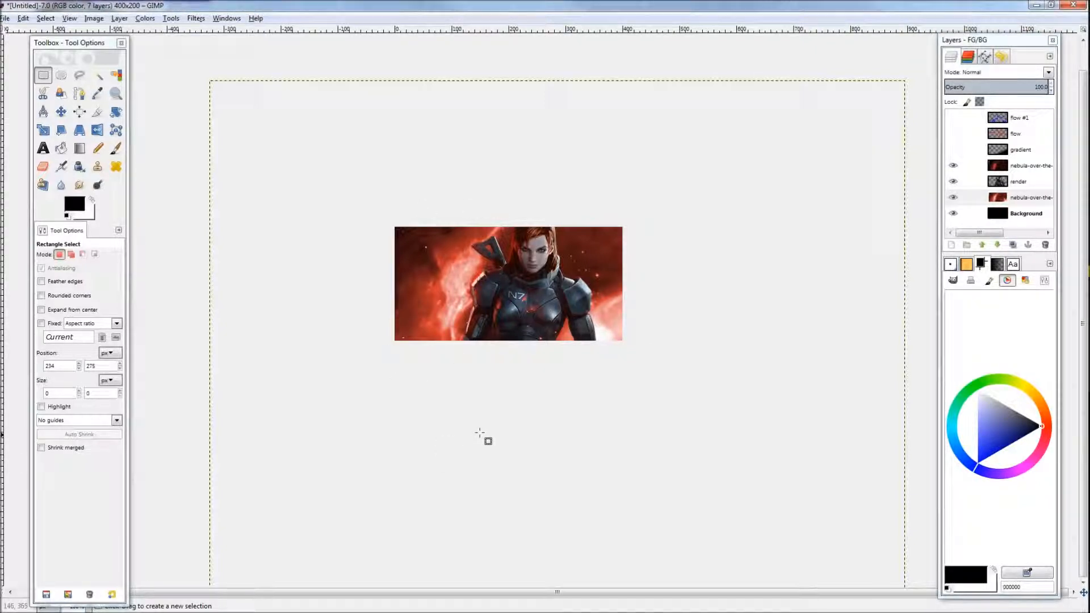
key(ctrl)
scroll(483, 368, up, 2)
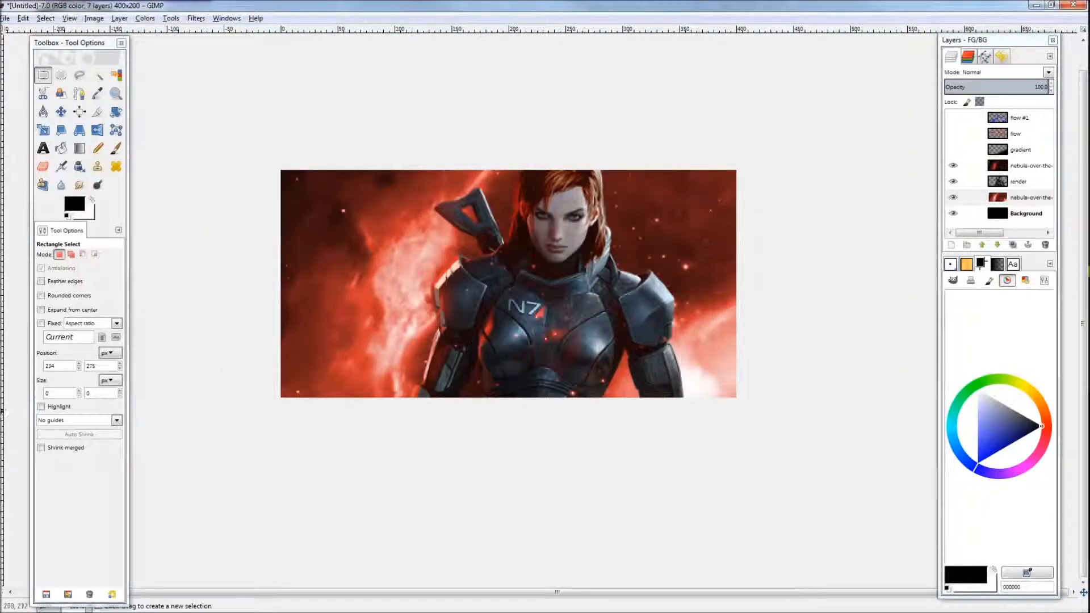
scroll(579, 405, down, 2)
scroll(579, 405, up, 1)
scroll(584, 409, down, 1)
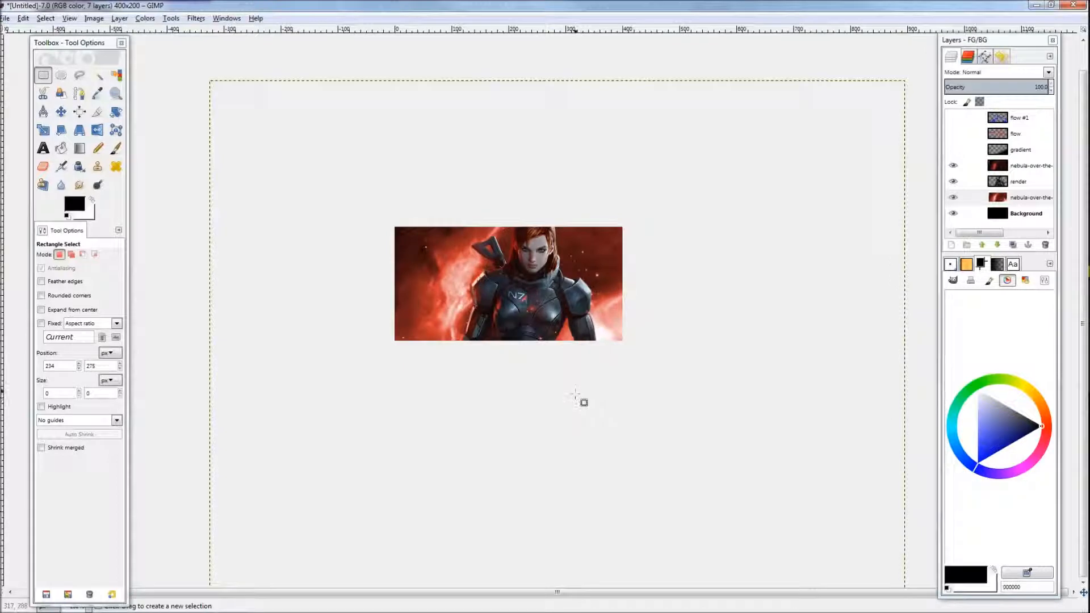
scroll(569, 362, up, 1)
scroll(569, 362, down, 1)
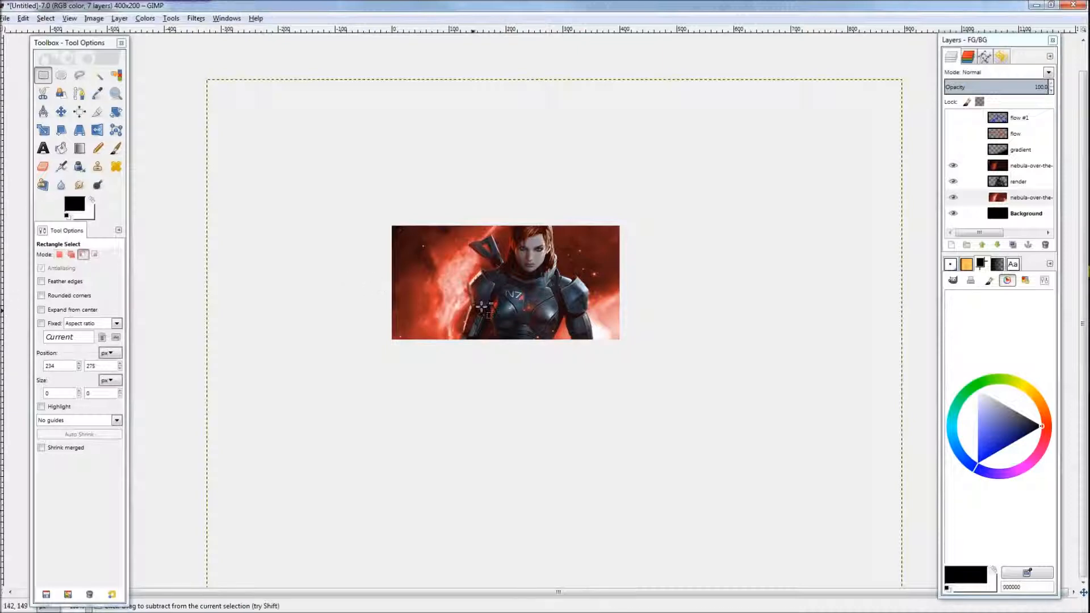
scroll(486, 301, up, 3)
scroll(483, 312, down, 3)
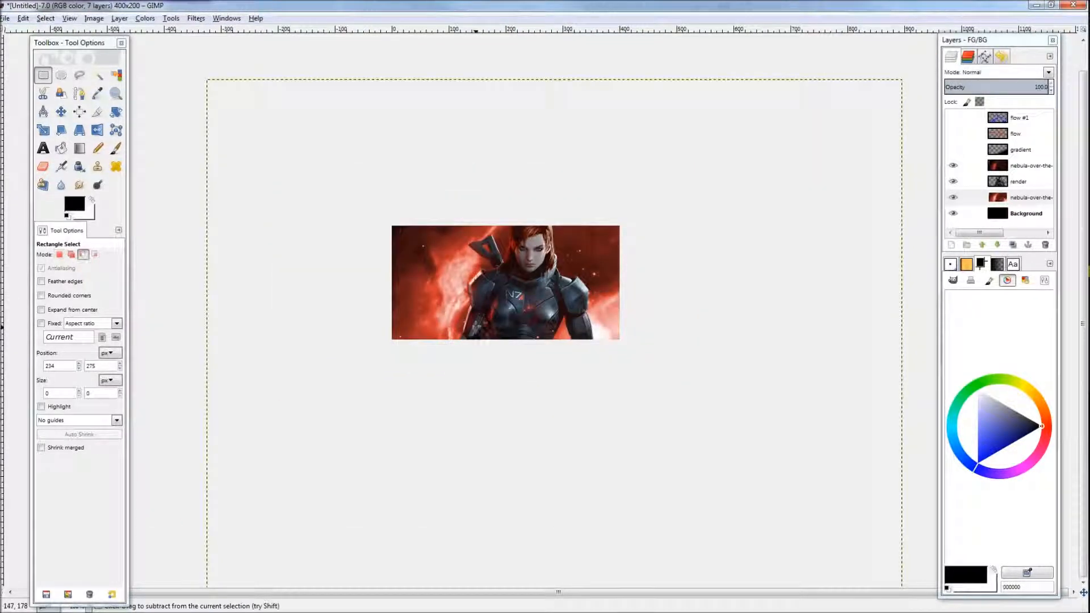
scroll(431, 381, up, 3)
scroll(449, 380, down, 3)
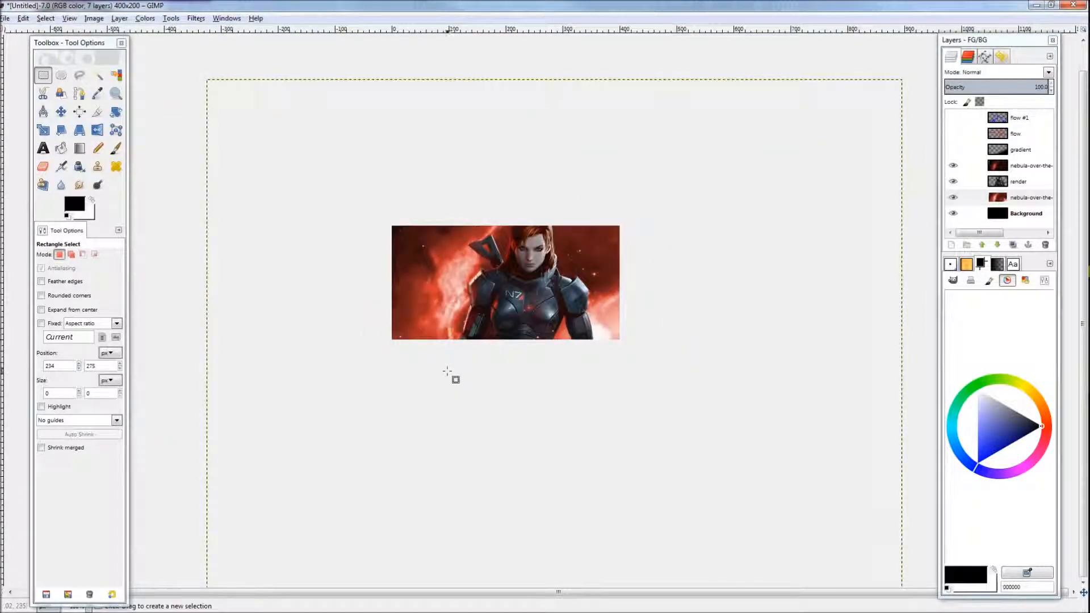
Step: Add a new transparent 400×200 layer named glow above the gradient layer
alt+click(1009, 152)
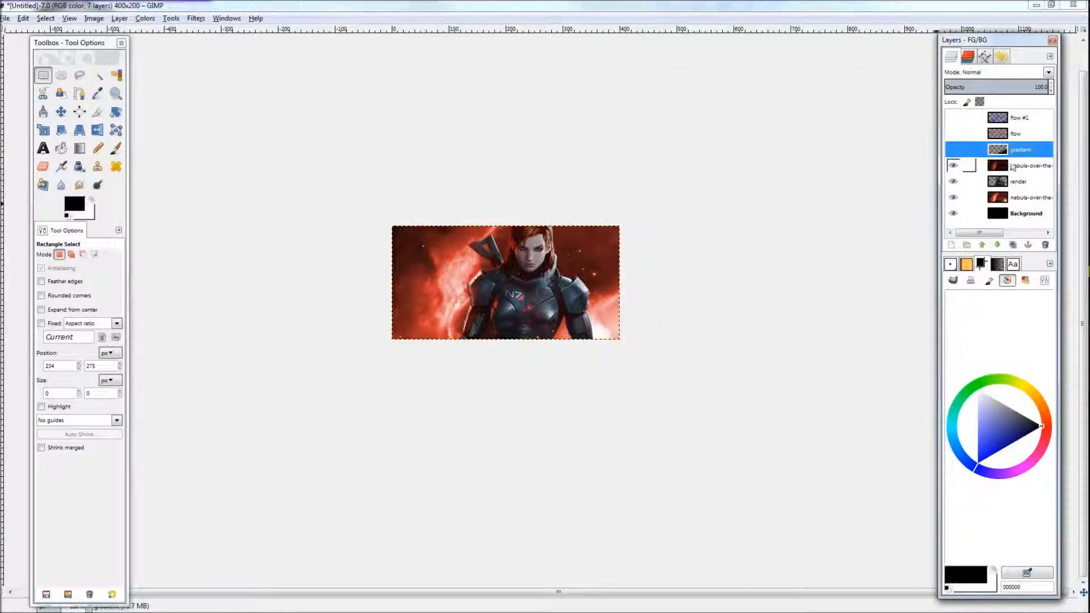
click(952, 244)
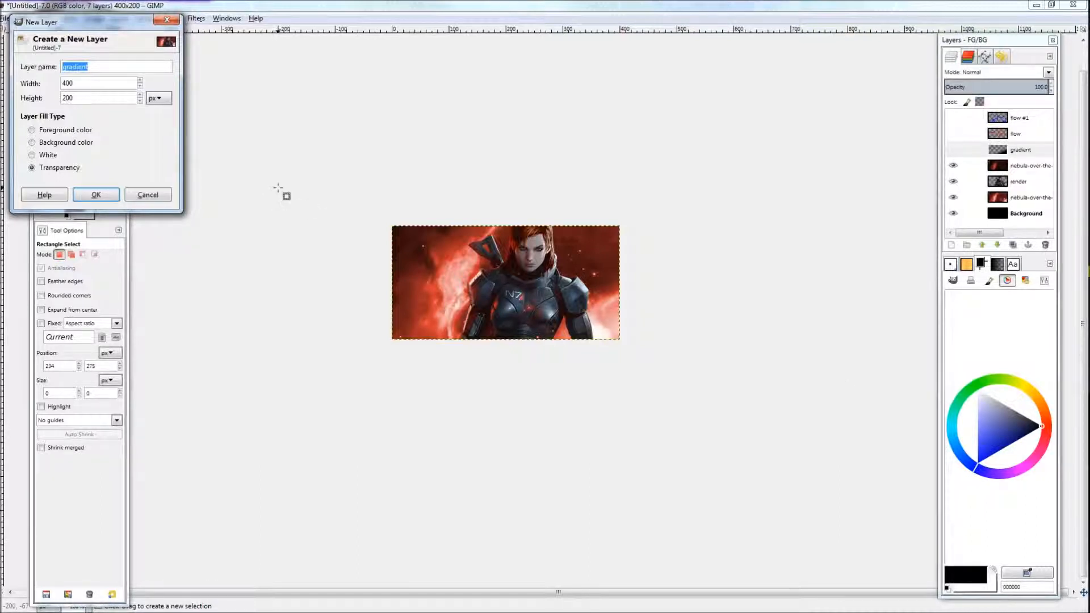
drag(103, 27, 253, 141)
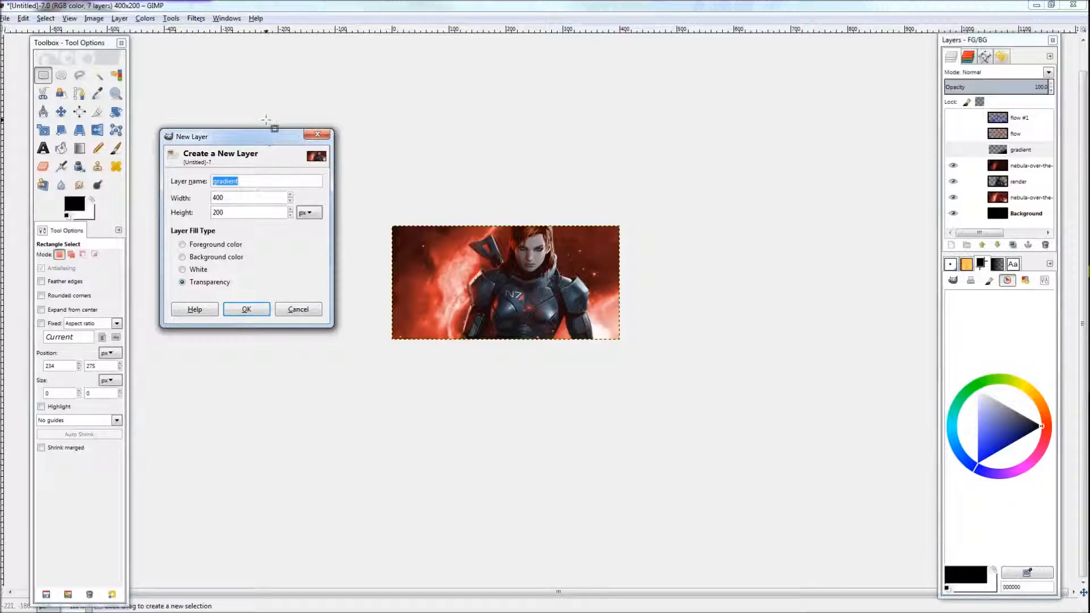
drag(265, 146, 296, 165)
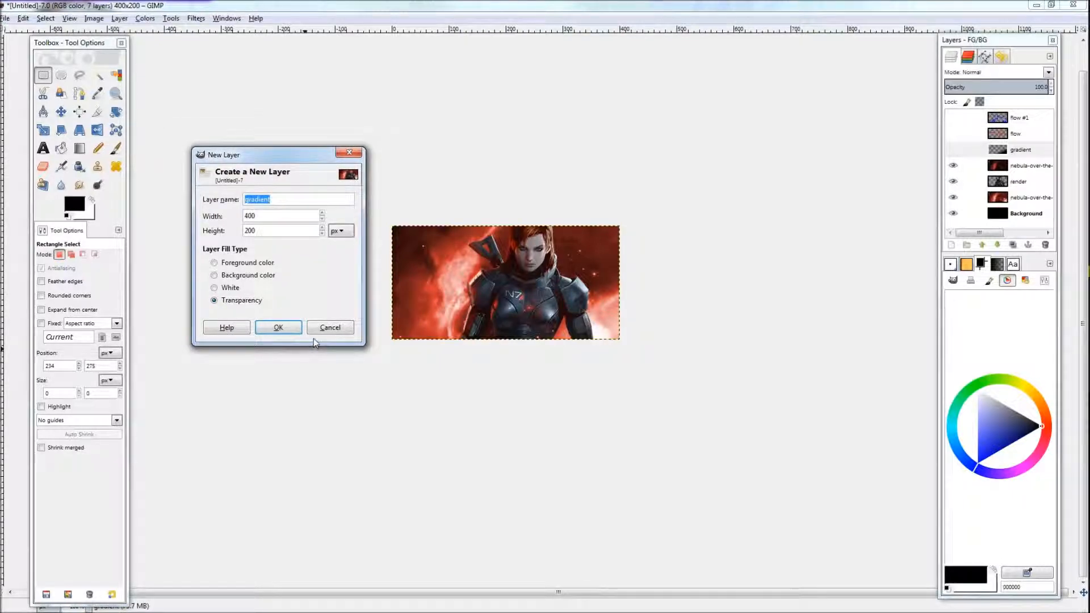
text(glow)
key(Return)
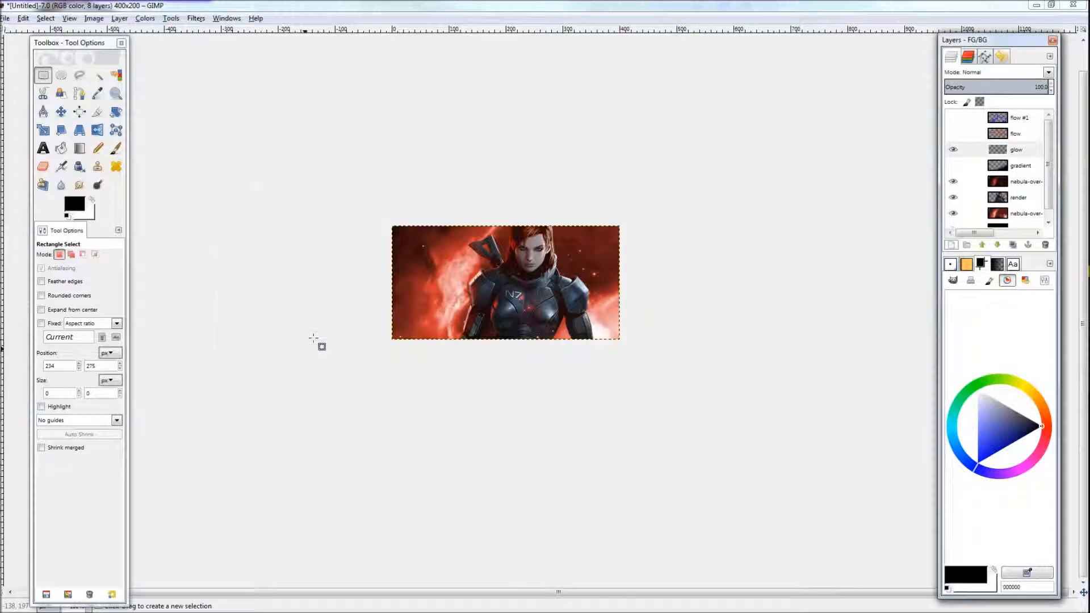
Step: Switch the Blend tool to a radial shape and draw a gradient on the glow layer
key(plus)
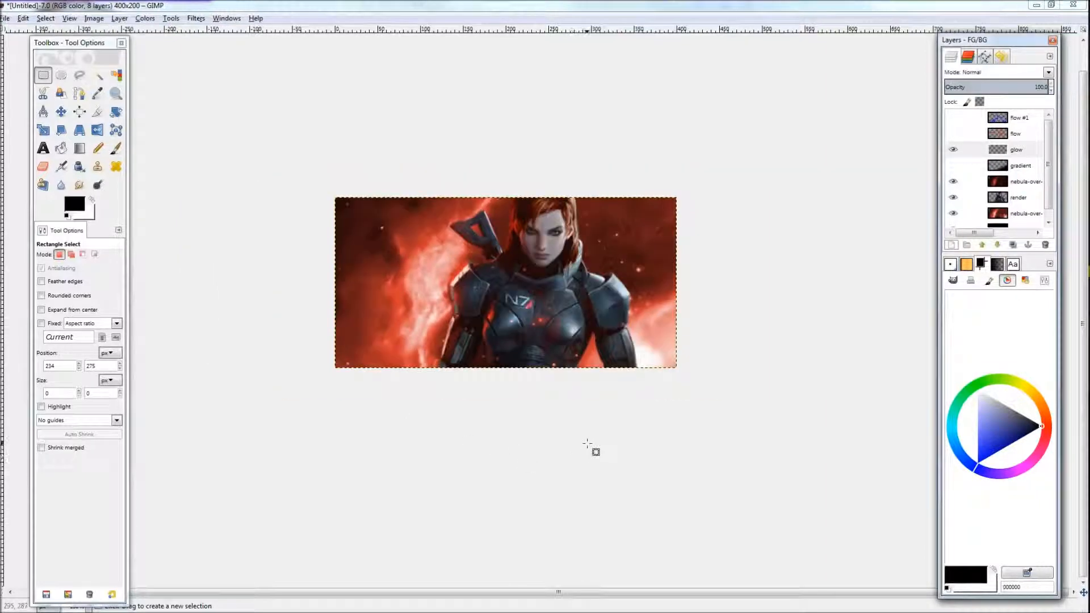
key(l)
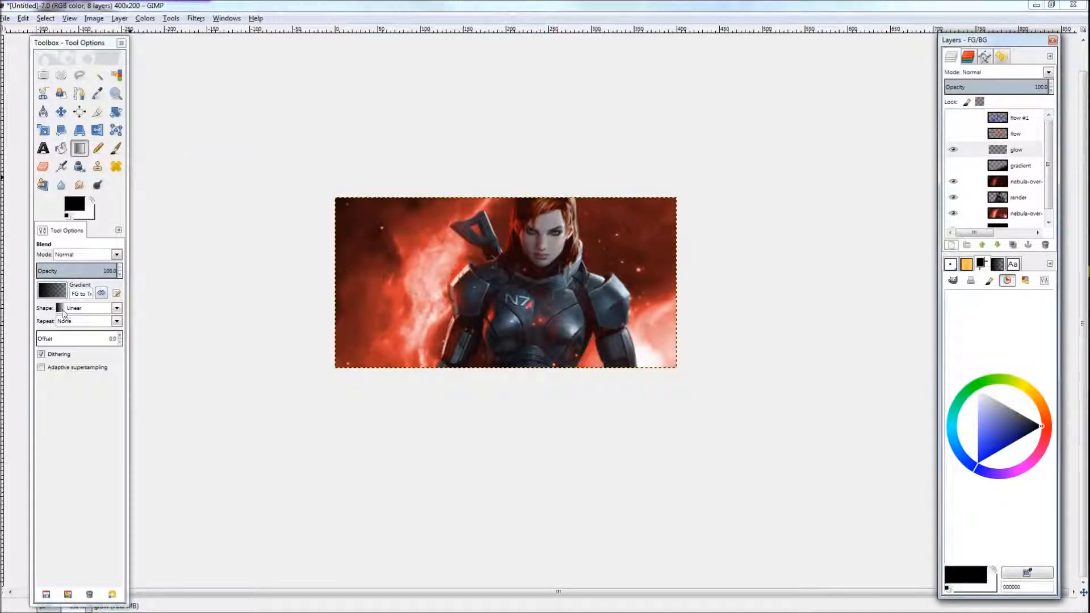
click(82, 309)
click(79, 348)
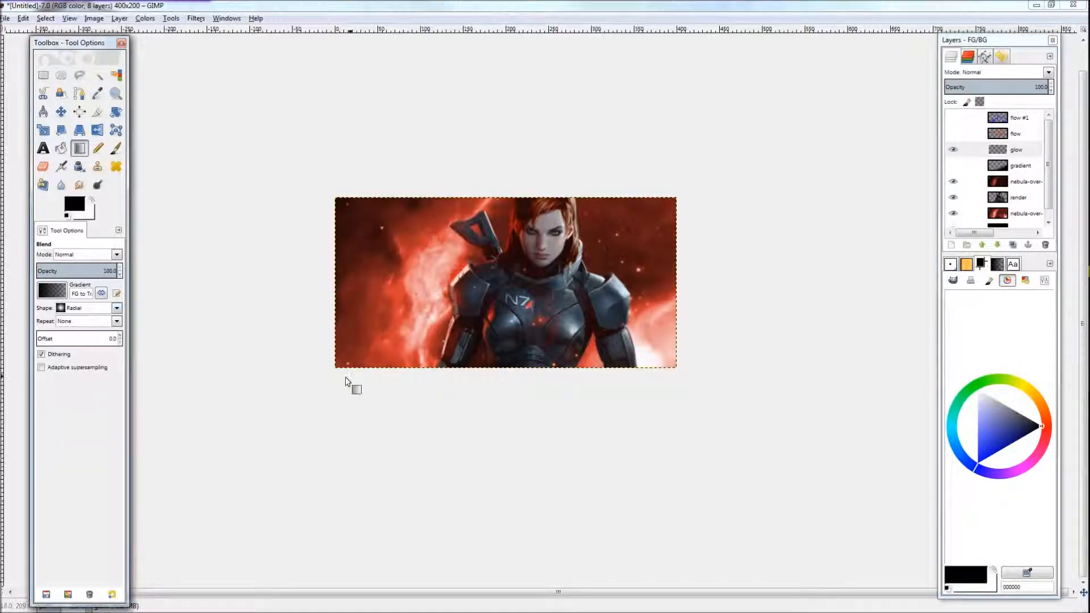
drag(591, 363, 509, 321)
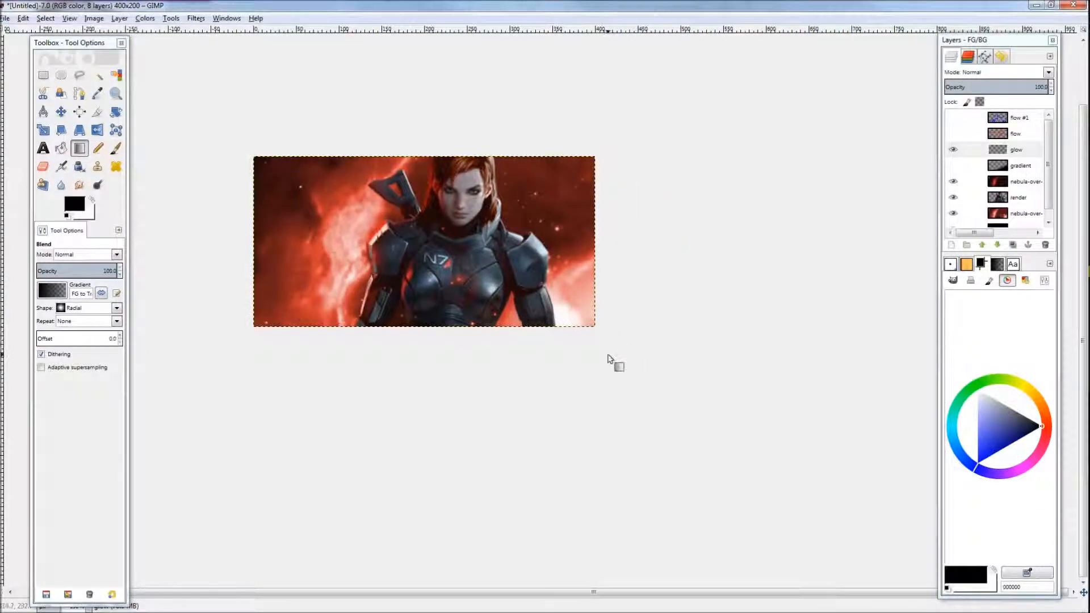
Step: Delete the gradient layer
click(1017, 151)
click(1021, 165)
click(1045, 246)
Step: Swap to a white foreground and paint white glow strokes and dots over the nebula and render on the glow layer
double_click(1018, 152)
text(x)
click(978, 392)
scroll(619, 352, up, 2)
drag(687, 400, 644, 373)
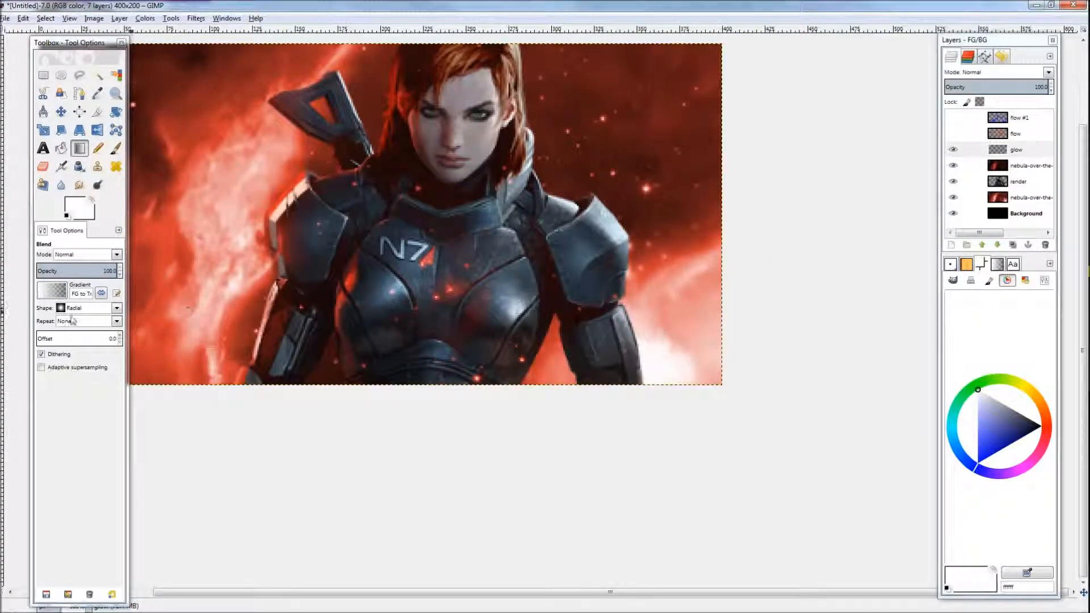
key(p)
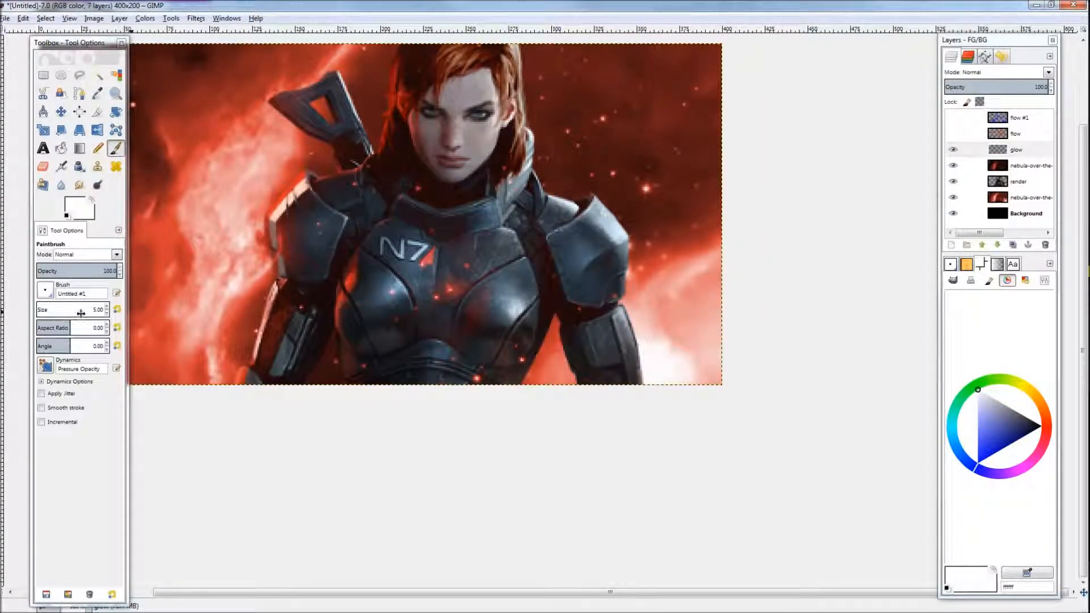
scroll(80, 314, up, 5)
mouse_move(635, 376)
mouse_down()
mouse_move(656, 372)
mouse_move(647, 354)
mouse_move(689, 365)
mouse_up()
mouse_move(268, 128)
mouse_down()
mouse_move(403, 172)
mouse_move(370, 233)
mouse_move(333, 361)
mouse_up()
click(267, 149)
scroll(542, 381, down, 1)
scroll(541, 381, up, 2)
drag(587, 362, 613, 355)
key(ctrl+z)
click(608, 358)
click(590, 369)
scroll(397, 293, down, 2)
drag(397, 292, 405, 392)
scroll(480, 190, up, 1)
key(shift+e)
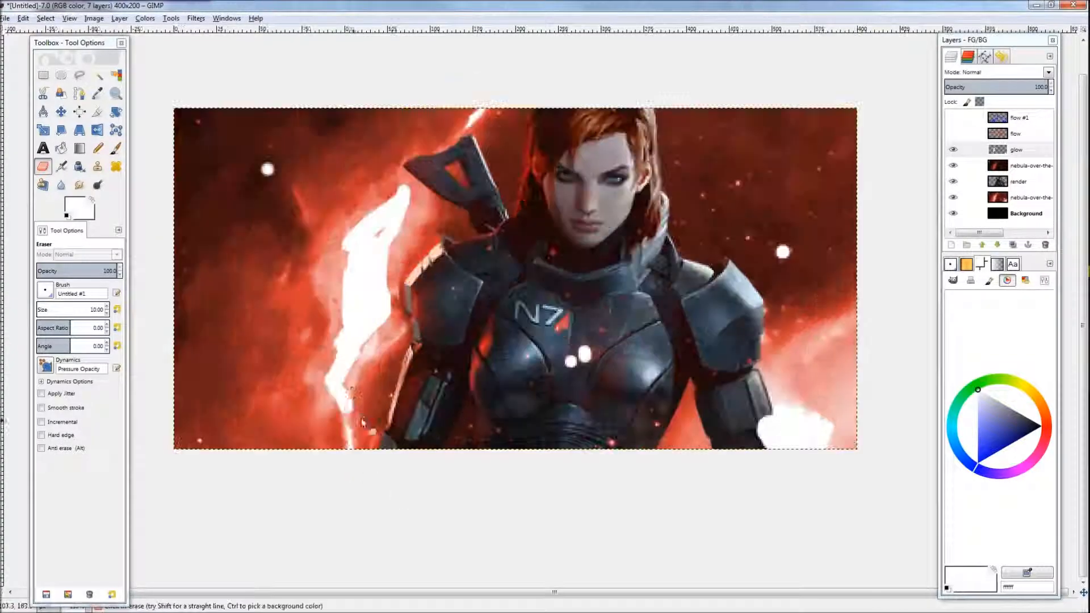
Step: Apply a 14 px Gaussian Blur to the glow layer
scroll(398, 379, down, 2)
scroll(397, 380, up, 1)
key(p)
scroll(275, 161, down, 2)
key(ctrl+shift+f)
click(526, 384)
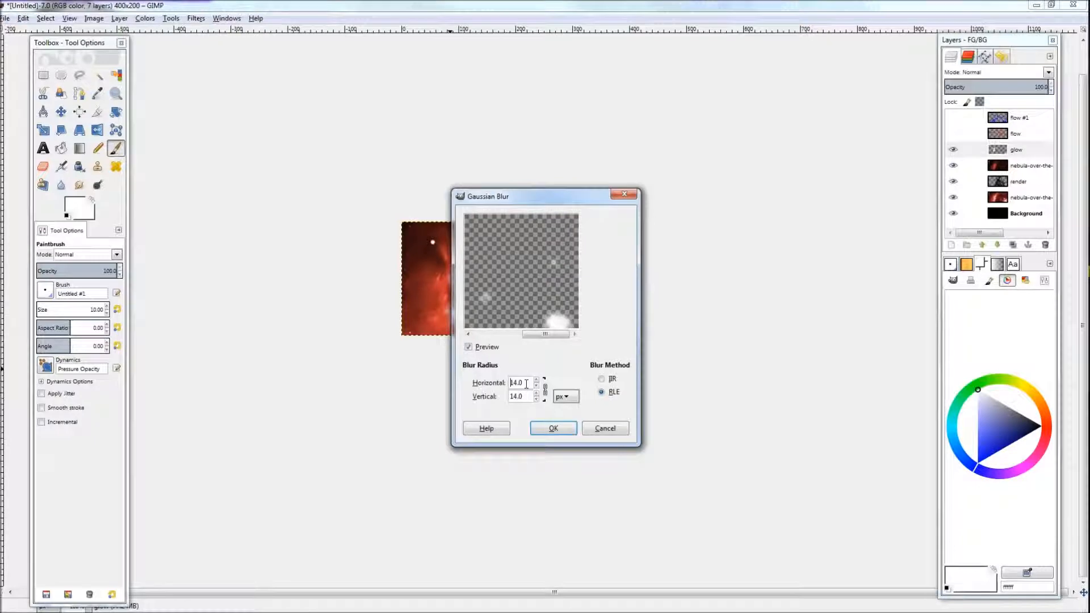
click(553, 428)
Step: Cut a freehand-selected glow stroke and paste it back in place on the glow layer
scroll(553, 434, up, 1)
key(r)
mouse_move(520, 137)
mouse_down()
mouse_move(276, 434)
mouse_move(350, 429)
mouse_up()
key(f)
mouse_move(414, 161)
mouse_down()
mouse_move(340, 320)
mouse_move(448, 438)
mouse_up()
click(447, 442)
click(504, 174)
click(413, 161)
key(ctrl+x)
key(ctrl+v)
key(r)
drag(418, 294, 425, 299)
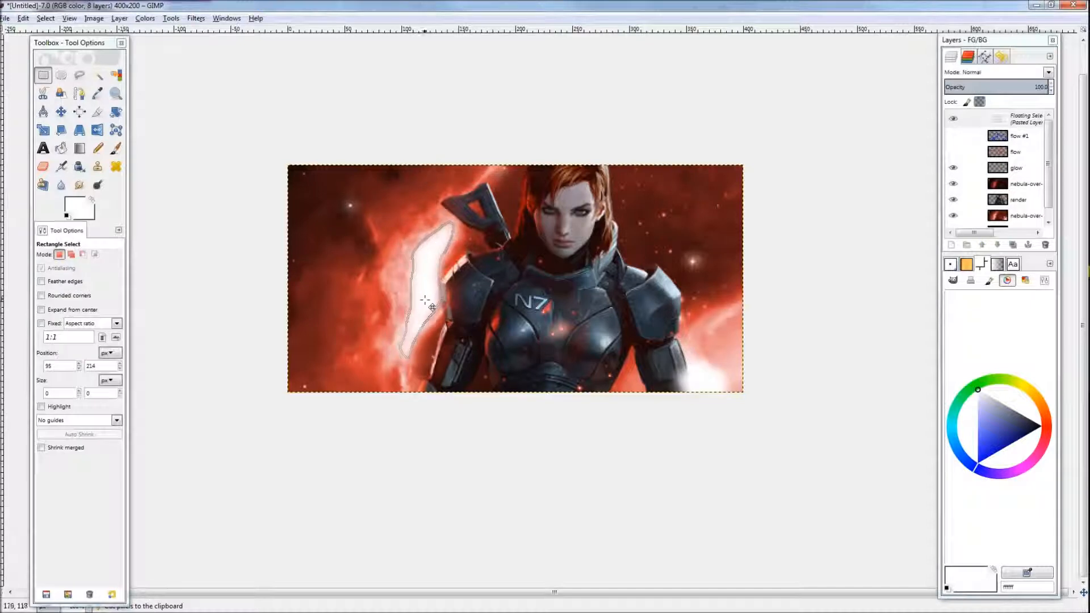
click(488, 358)
scroll(488, 375, down, 3)
scroll(488, 375, up, 3)
scroll(710, 187, down, 2)
Step: Set the glow layer's mode to Overlay and duplicate the layer
click(1003, 73)
click(978, 211)
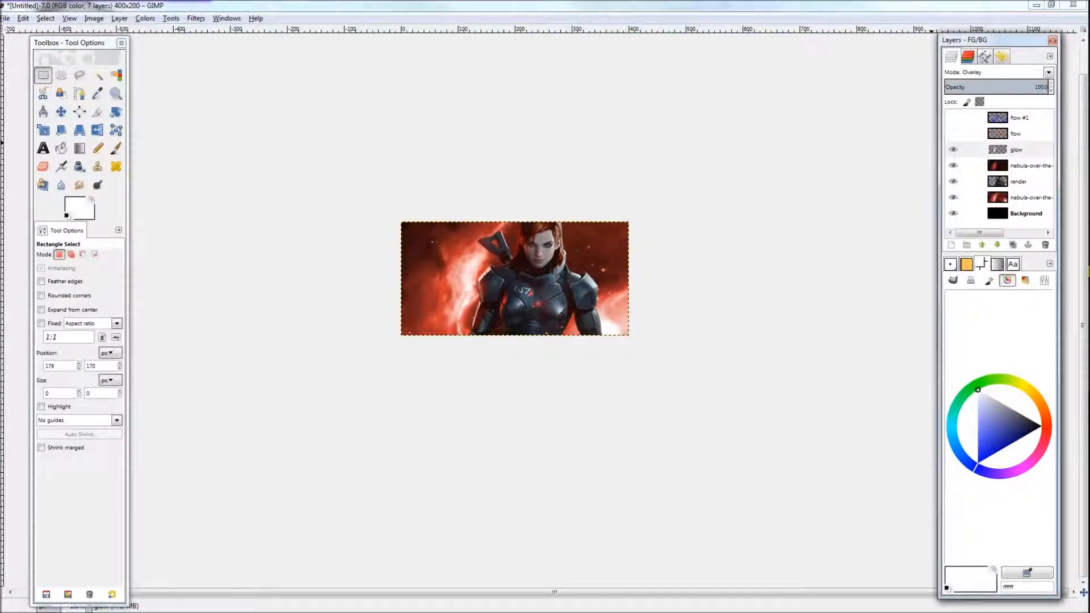
click(1013, 245)
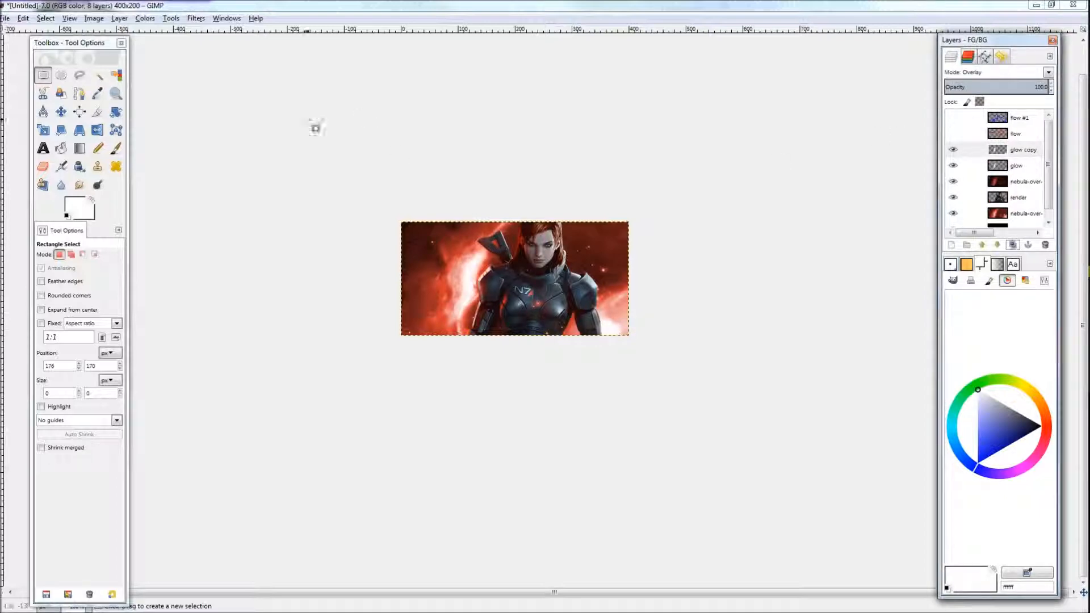
Step: Apply a 30 px Gaussian Blur to the glow copy layer
key(shift+ctrl+f)
drag(577, 199, 754, 169)
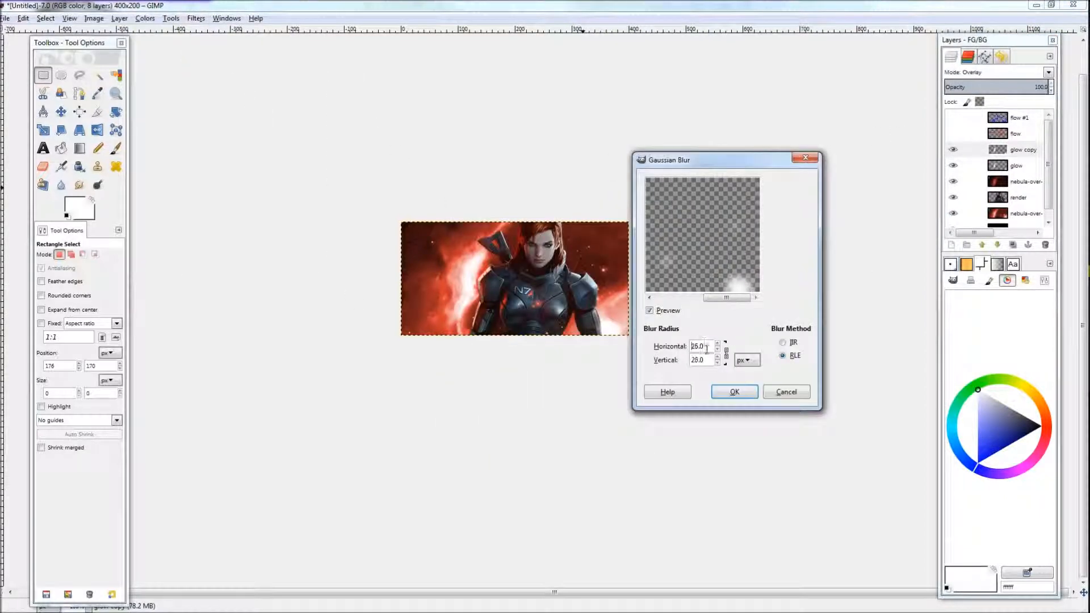
click(735, 393)
Step: Lower the glow layer's opacity to 72.1
click(1015, 165)
mouse_move(1011, 87)
mouse_down()
mouse_move(1000, 87)
mouse_move(1075, 88)
mouse_move(1020, 87)
mouse_up()
scroll(642, 354, up, 2)
scroll(642, 354, down, 1)
scroll(660, 372, up, 1)
Step: Toggle the glow copy layer's visibility to compare the effect
click(954, 150)
click(956, 150)
click(955, 150)
click(955, 150)
scroll(616, 308, up, 1)
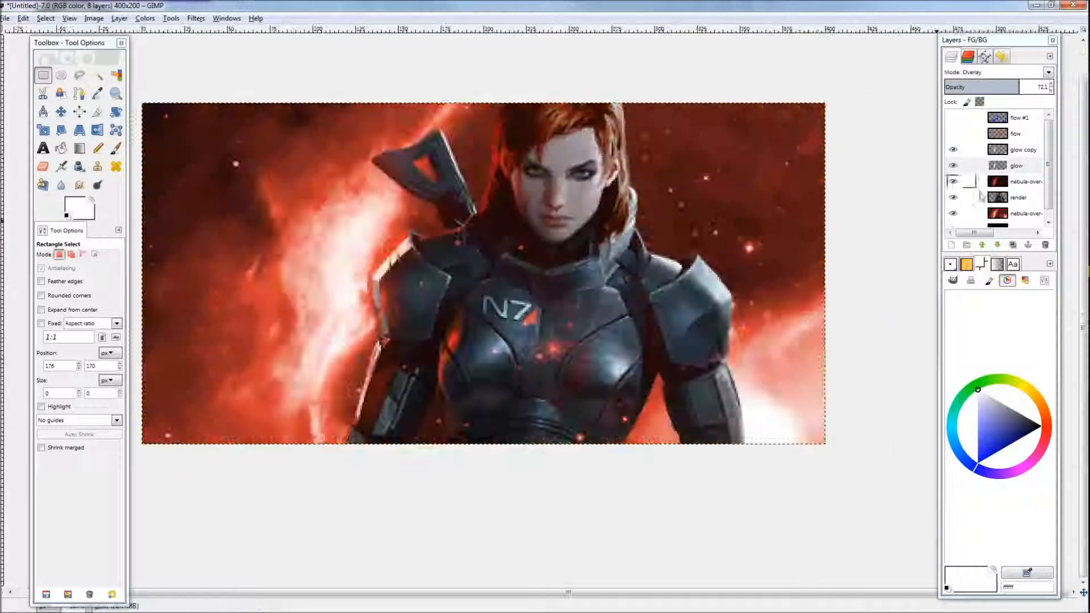
Step: Select and delete a rectangular area at the lower right of the glow copy layer
click(1017, 150)
key(f)
drag(869, 288, 683, 486)
key(r)
drag(857, 287, 666, 495)
key(Delete)
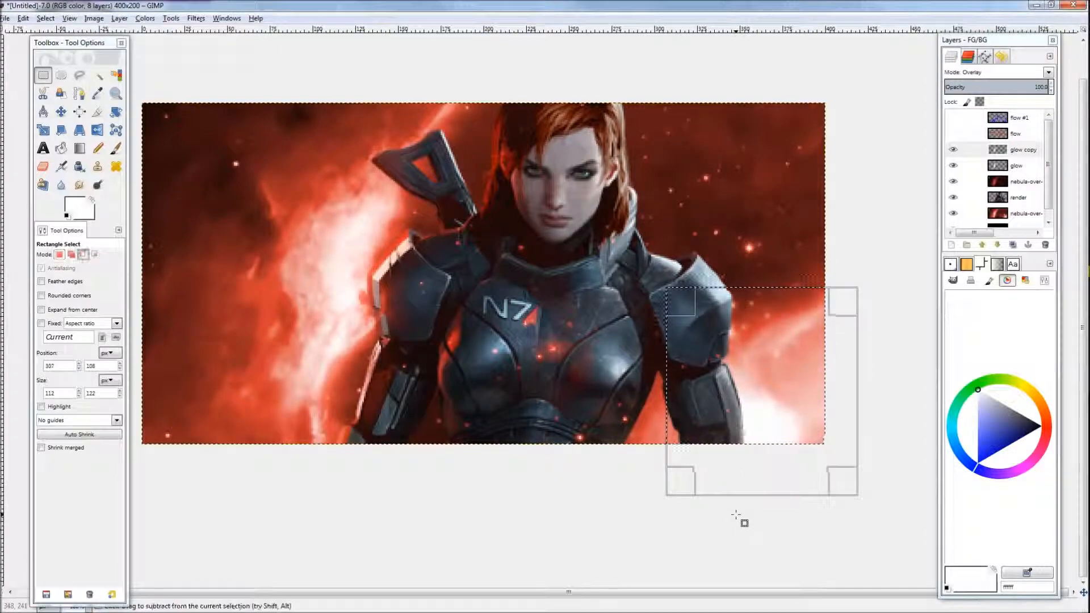
click(737, 517)
drag(891, 297, 670, 511)
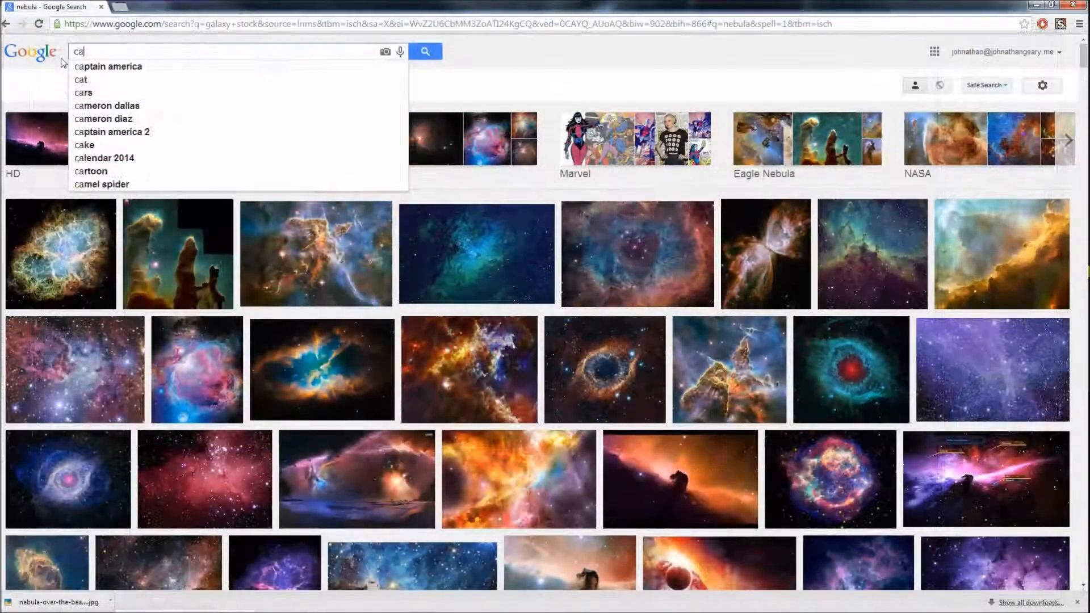
Step: Switch to the browser, search Google Images for anime city, and copy a futuristic city image
text(anime city)
key(Return)
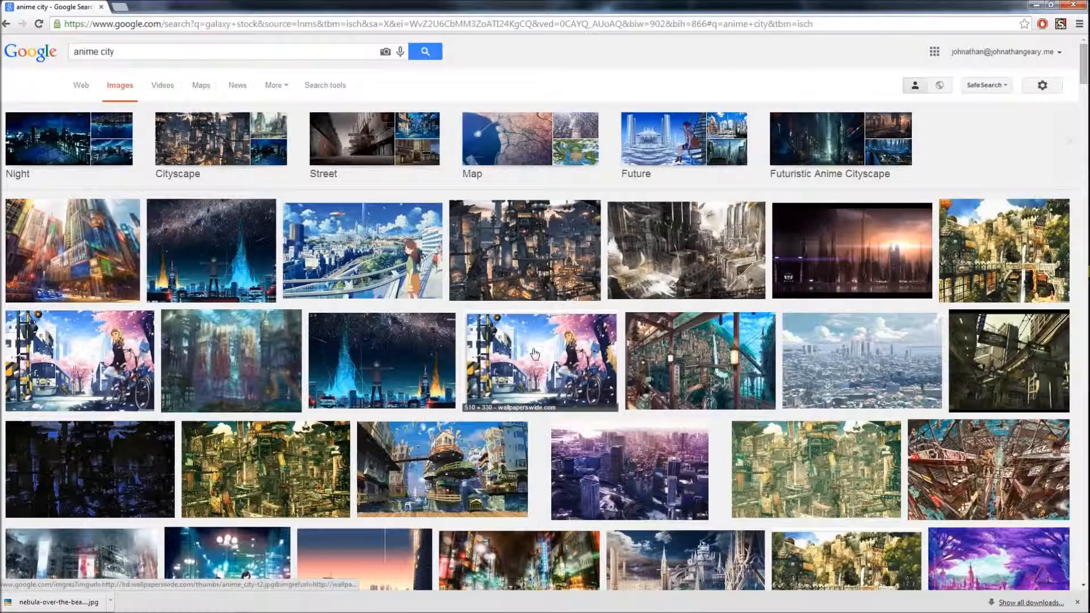
click(852, 250)
click(802, 298)
right_click(503, 335)
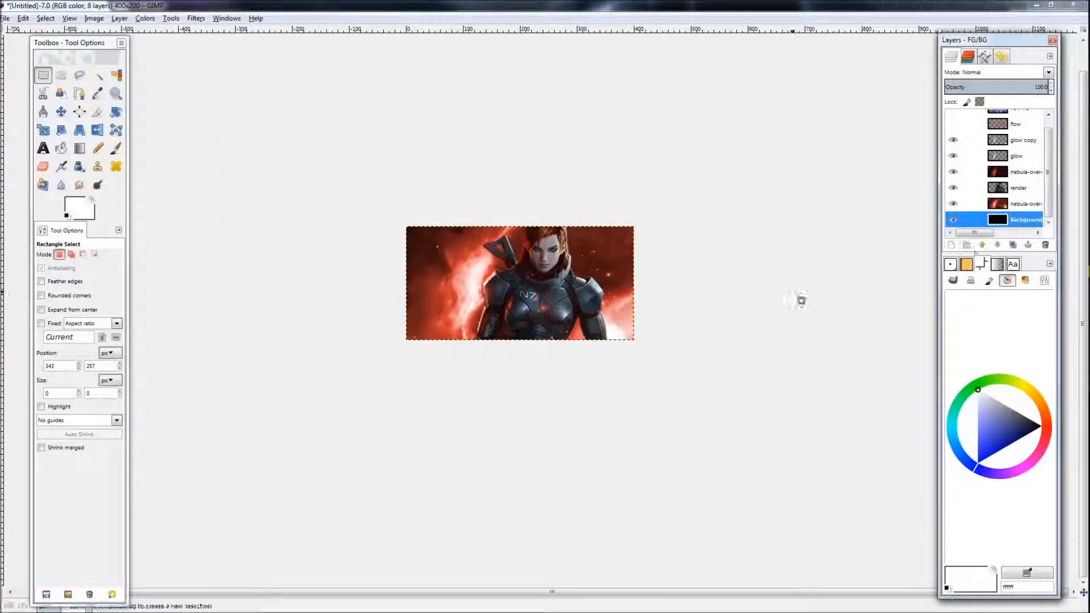
Step: Create a new layer named city above the background and paste the copied image into it
key(shift+ctrl+n)
key(Return)
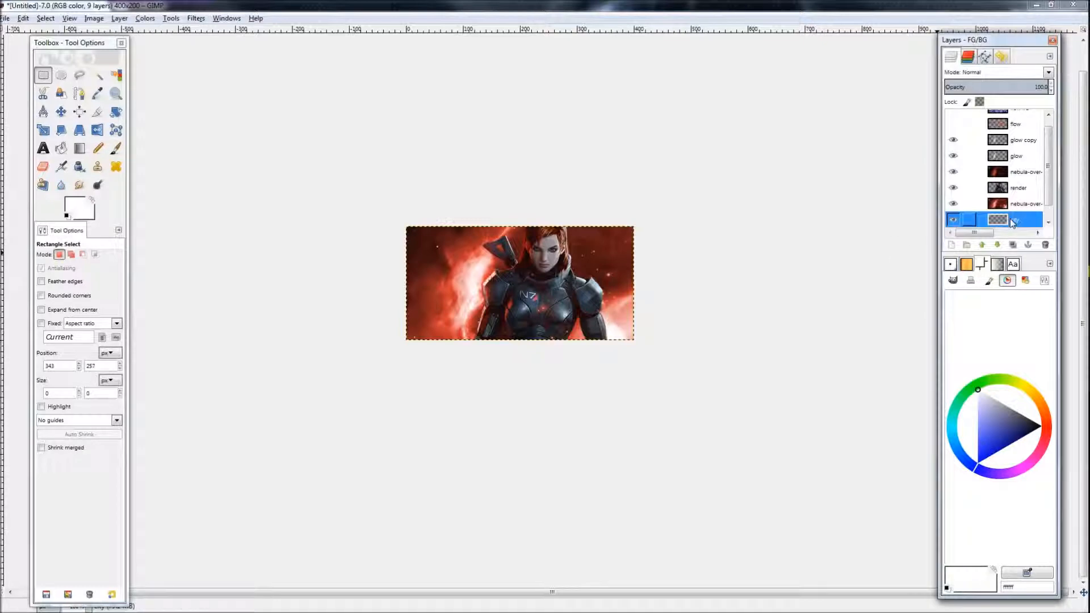
key(ctrl+v)
scroll(577, 309, down, 3)
scroll(577, 309, up, 2)
click(604, 514)
scroll(574, 315, up, 2)
scroll(572, 314, down, 1)
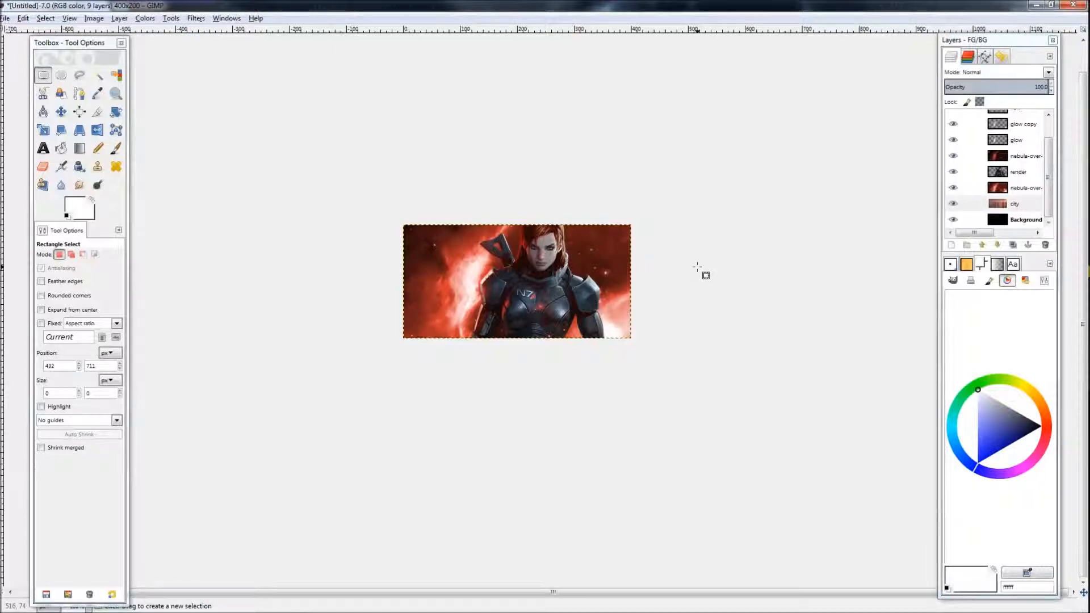
Step: Apply Color to Alpha with black as the source color on the lower nebula layer
click(1022, 187)
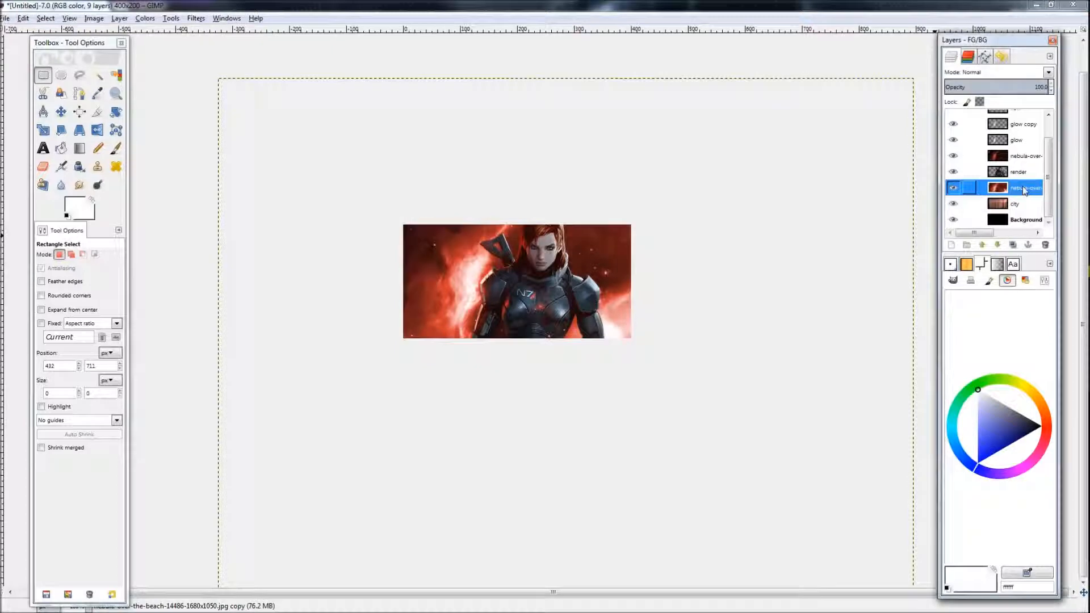
click(156, 20)
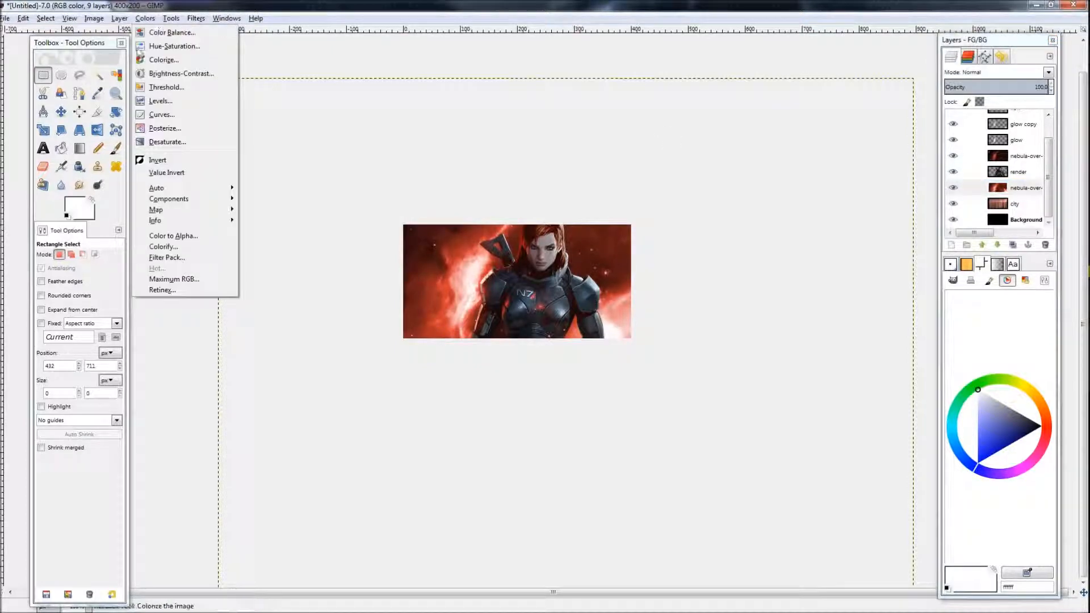
mouse_move(189, 193)
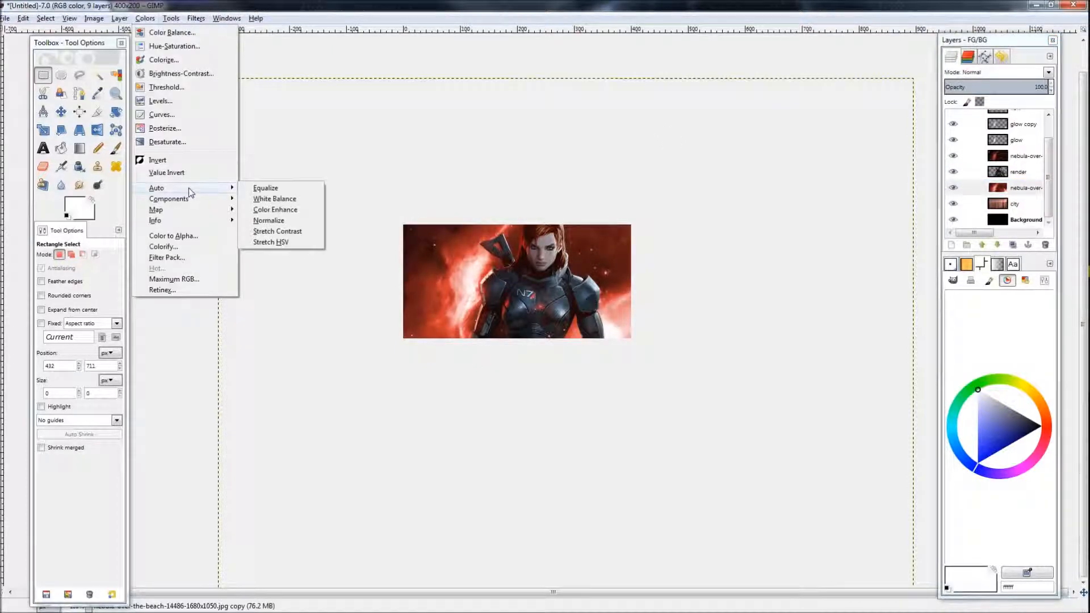
click(173, 237)
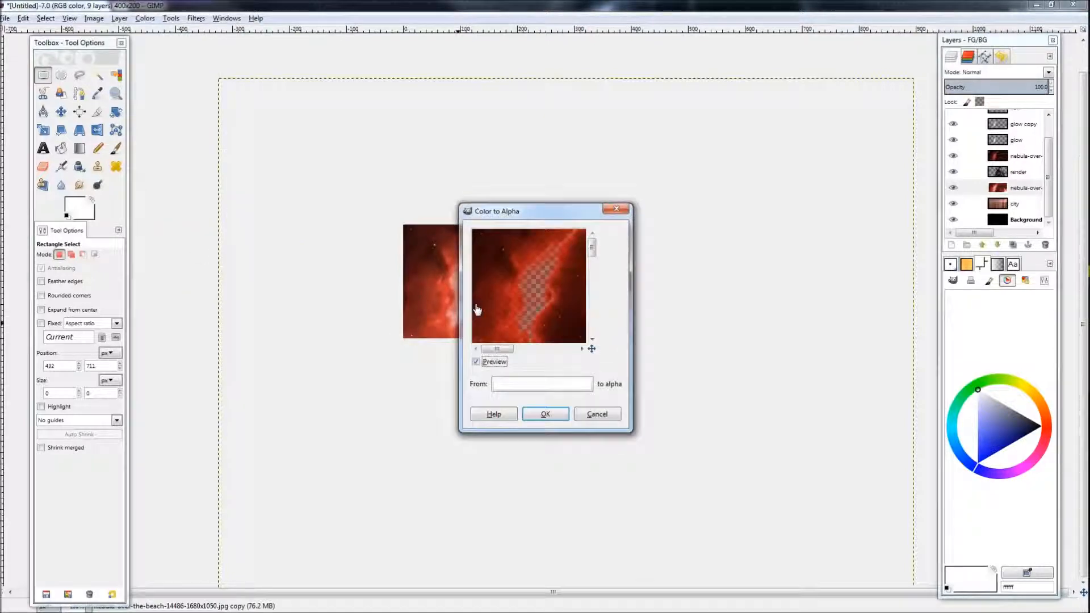
drag(559, 211, 665, 199)
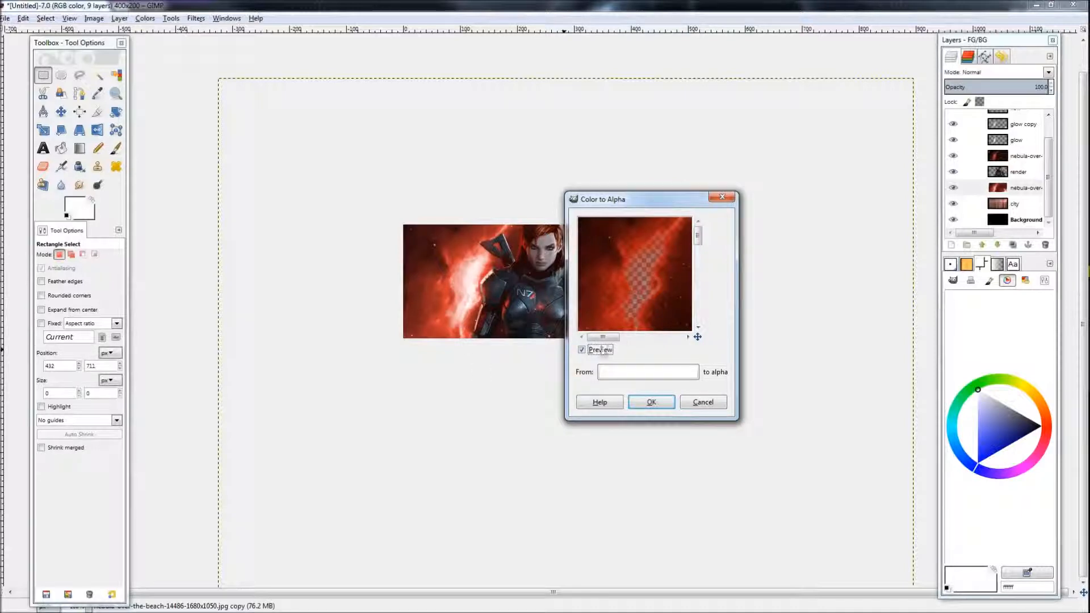
click(642, 378)
drag(592, 351, 550, 393)
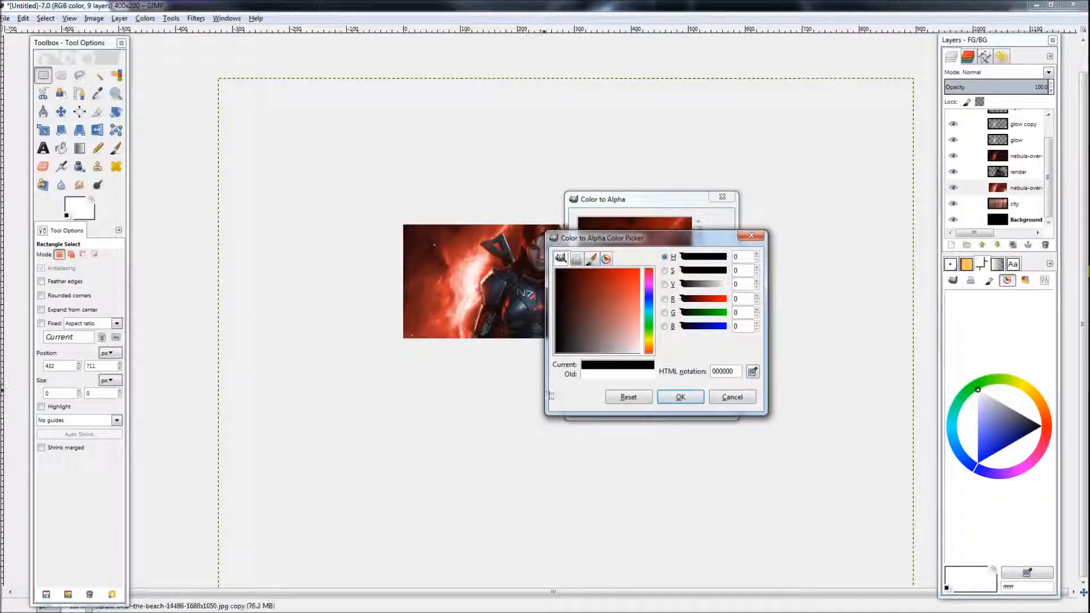
click(674, 396)
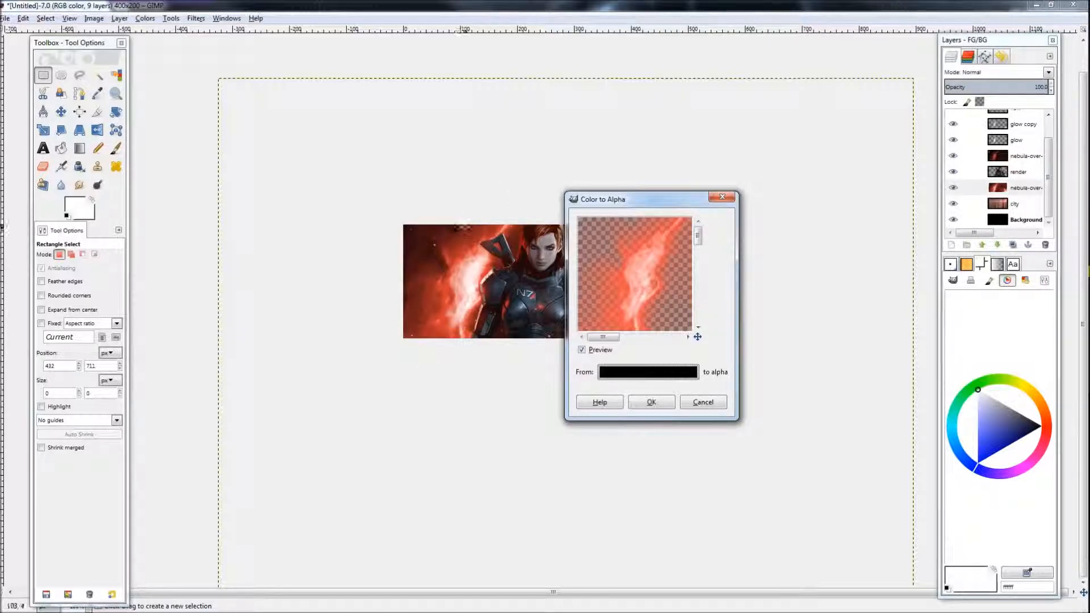
click(652, 403)
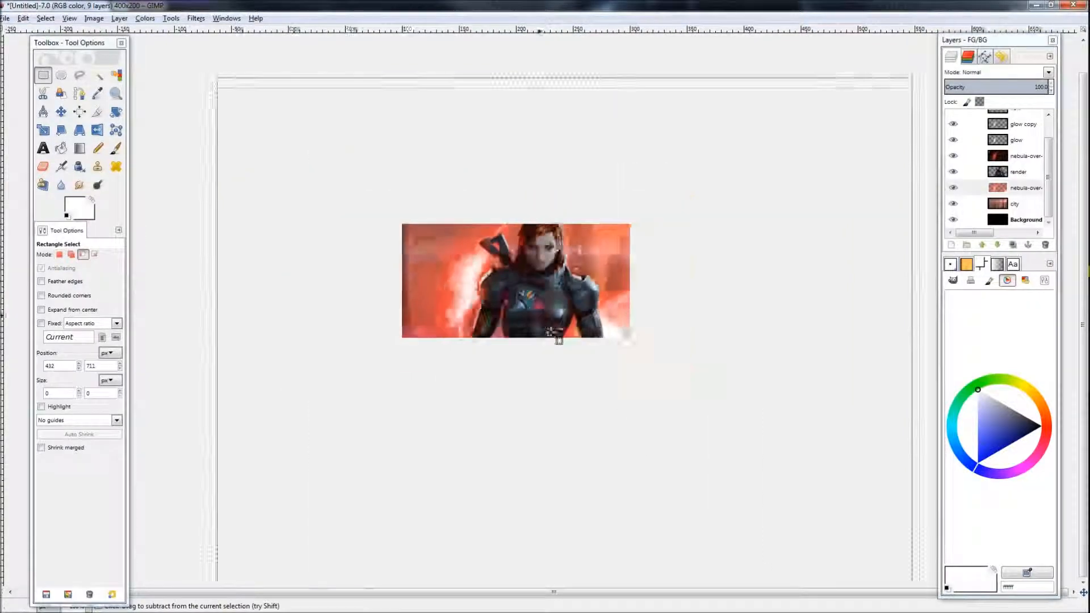
Step: Paste the copied city image into the banner and move it
key(ctrl+v)
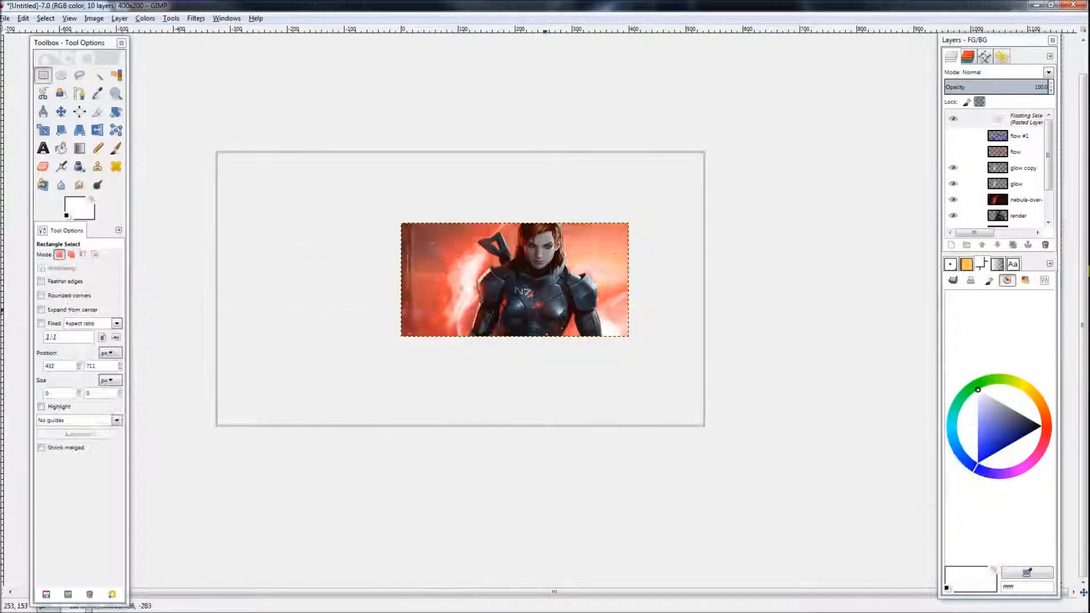
drag(382, 284, 575, 287)
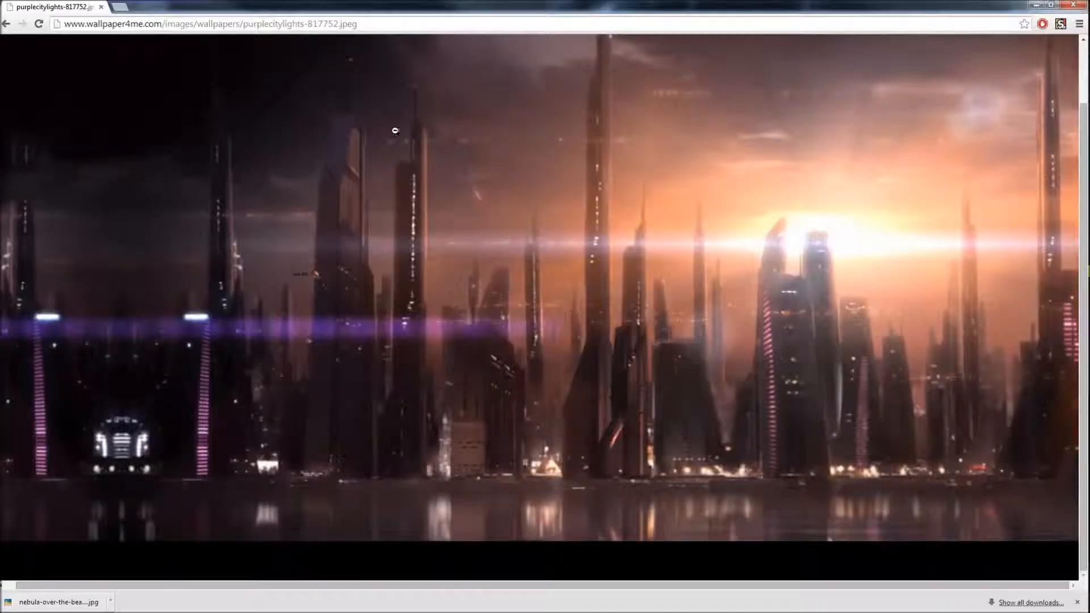
Step: Find another city skyline image in the search results, copy it, and paste it into the banner
key(alt+Left)
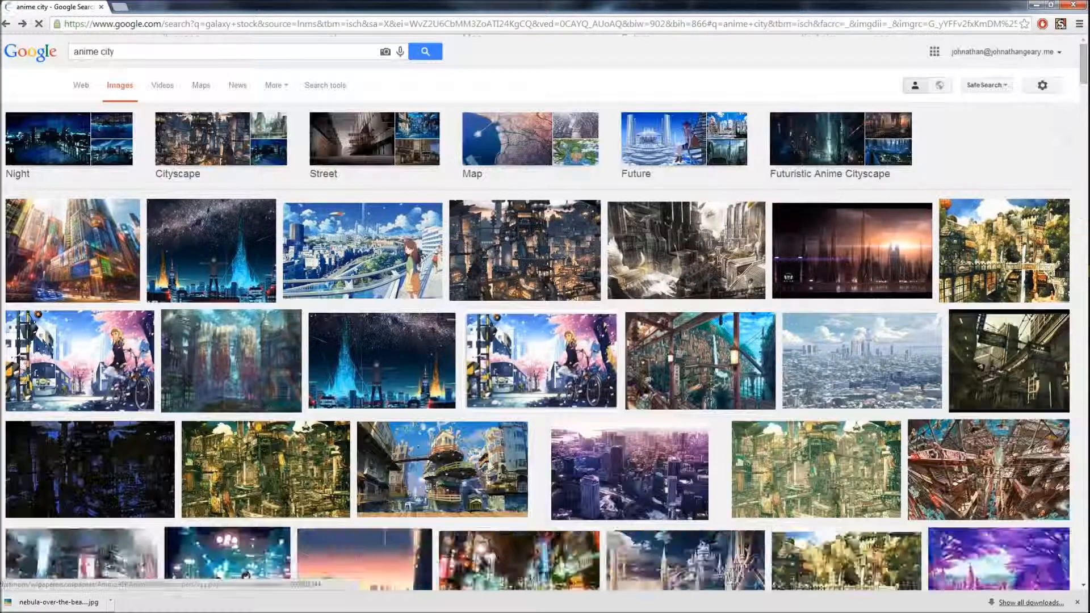
scroll(313, 290, down, 6)
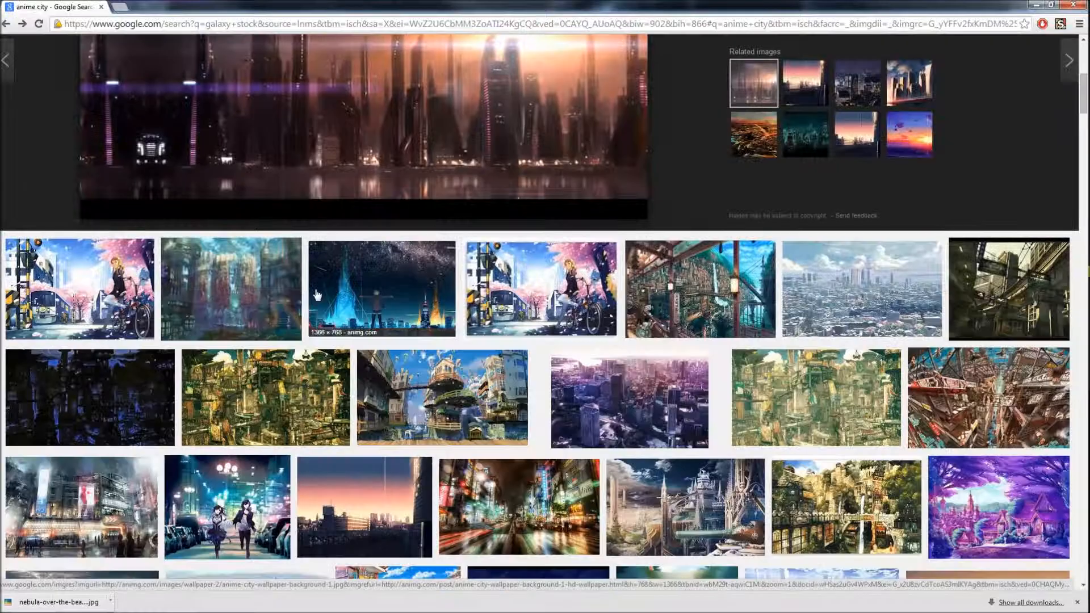
scroll(316, 293, down, 5)
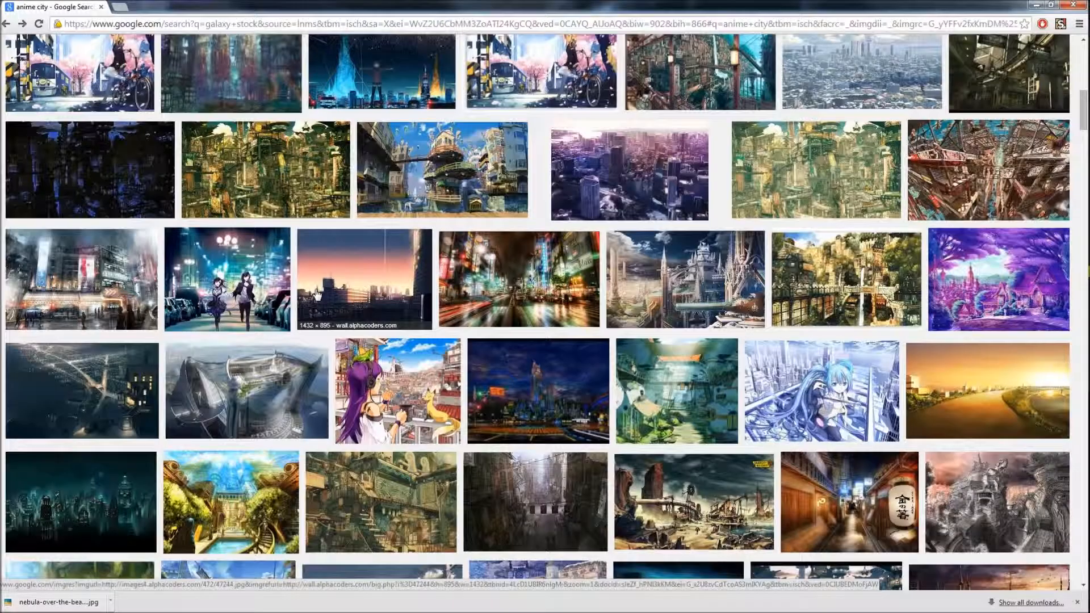
scroll(316, 295, down, 6)
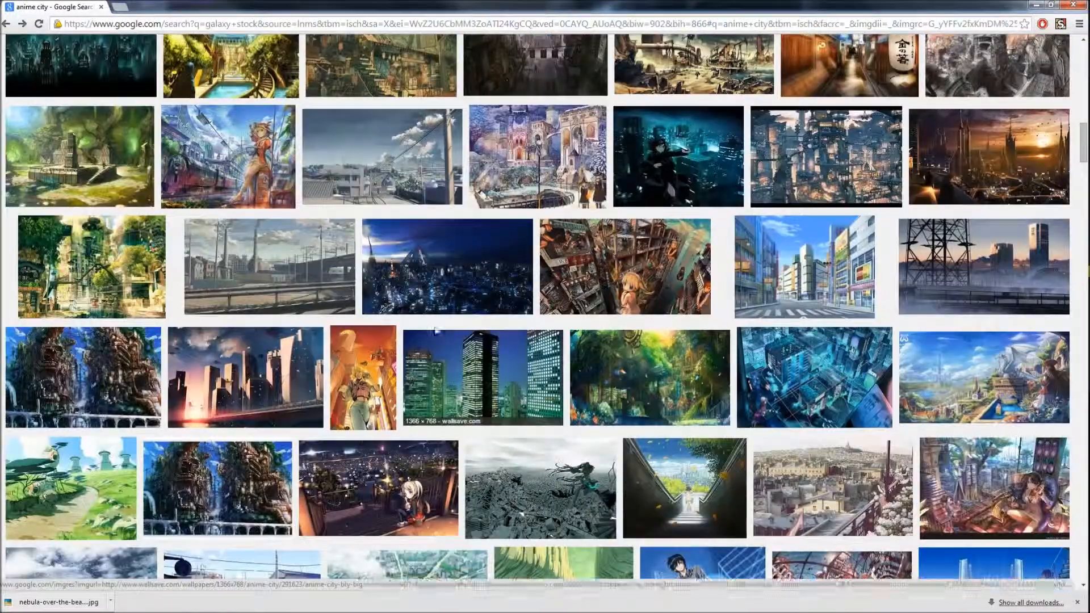
scroll(283, 284, down, 1)
click(283, 284)
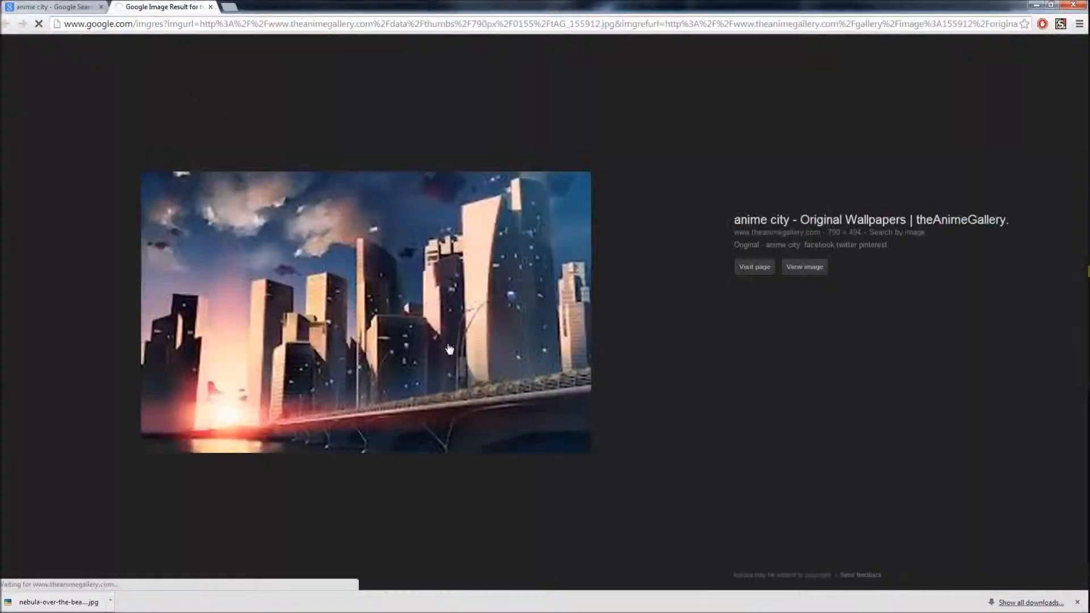
click(450, 346)
key(alt+Tab)
key(ctrl+v)
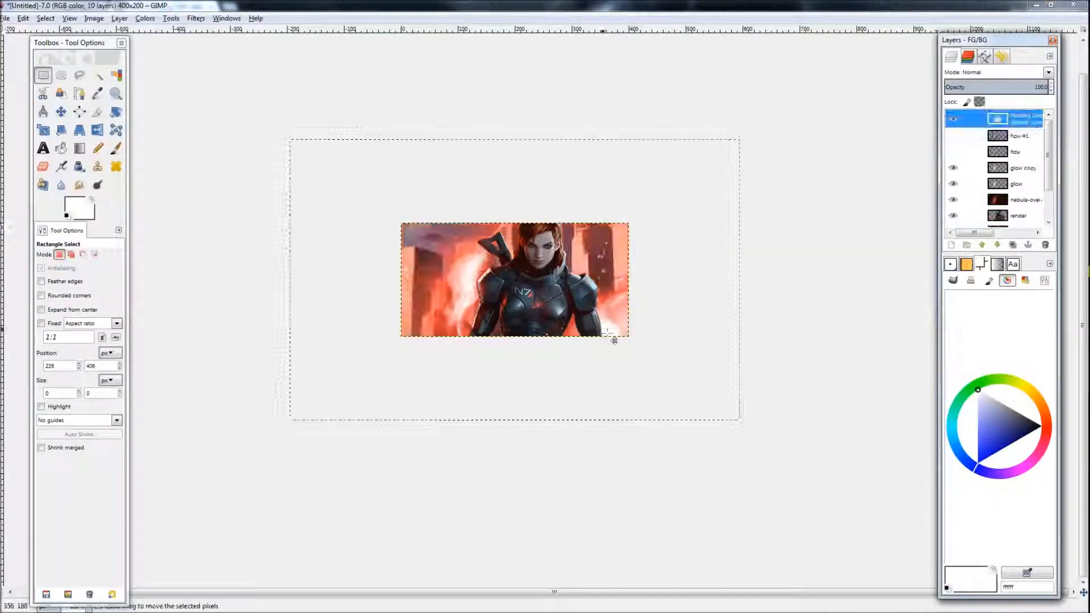
Step: Try rotating the pasted city skyline by 4.55 degrees, then undo the rotation
mouse_move(696, 287)
mouse_down()
mouse_move(682, 246)
mouse_move(684, 272)
mouse_up()
key(shift+r)
click(681, 264)
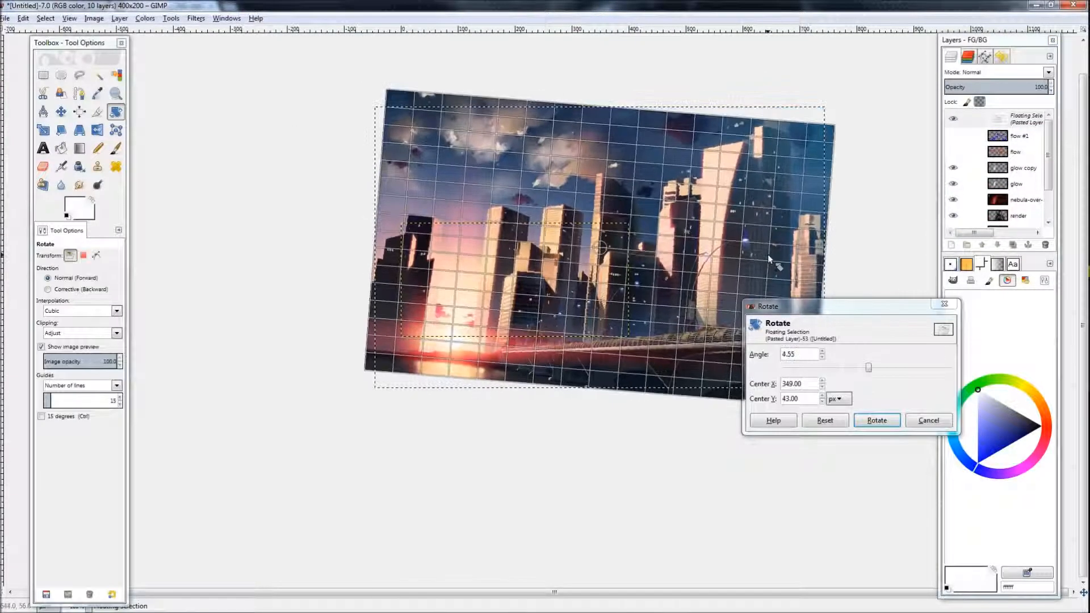
key(Return)
key(r)
drag(610, 324, 619, 346)
key(shift+r)
drag(595, 394, 599, 396)
click(879, 420)
key(ctrl+z)
key(ctrl+z)
key(ctrl+z)
Step: Rotate the pasted city skyline slightly and anchor it onto the city layer
key(r)
drag(759, 273, 738, 294)
key(shift+r)
drag(761, 264, 771, 276)
key(Return)
key(r)
drag(603, 327, 624, 308)
click(586, 416)
Step: Set the lower nebula layer's blending mode to Addition
click(1022, 73)
click(1020, 98)
key(Down)
key(Down)
key(Down)
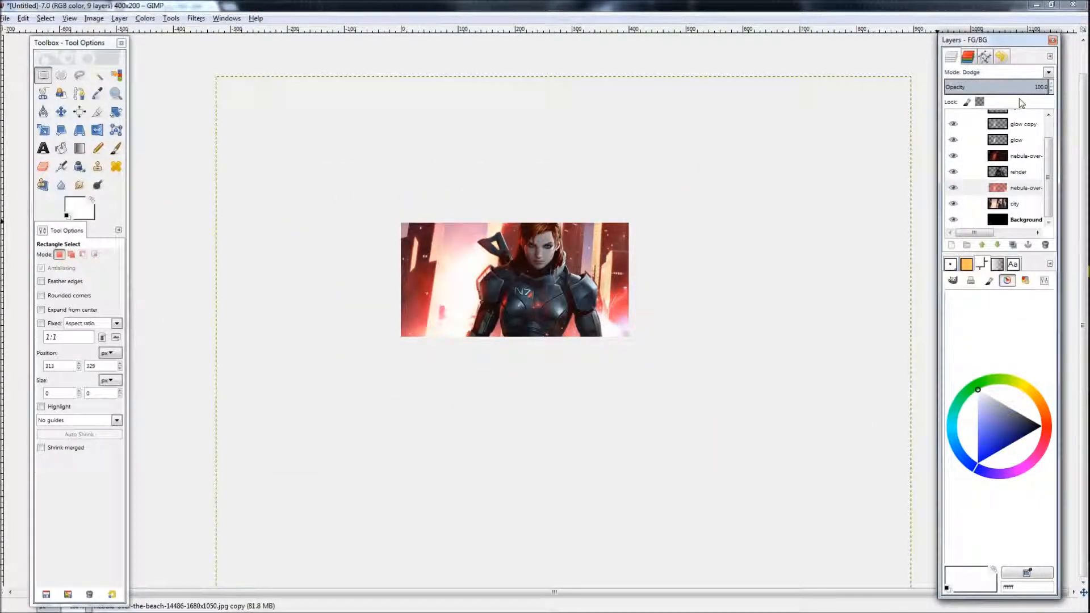
key(Down)
key(Down)
key(Down)
key(Down)
key(Down)
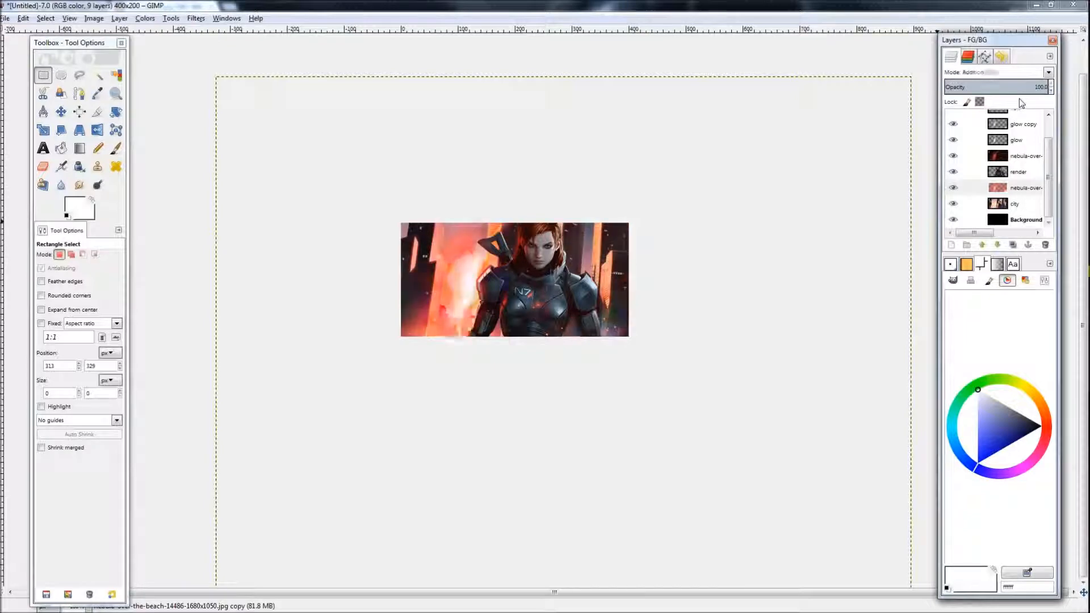
key(Up)
key(Up)
key(Up)
key(Up)
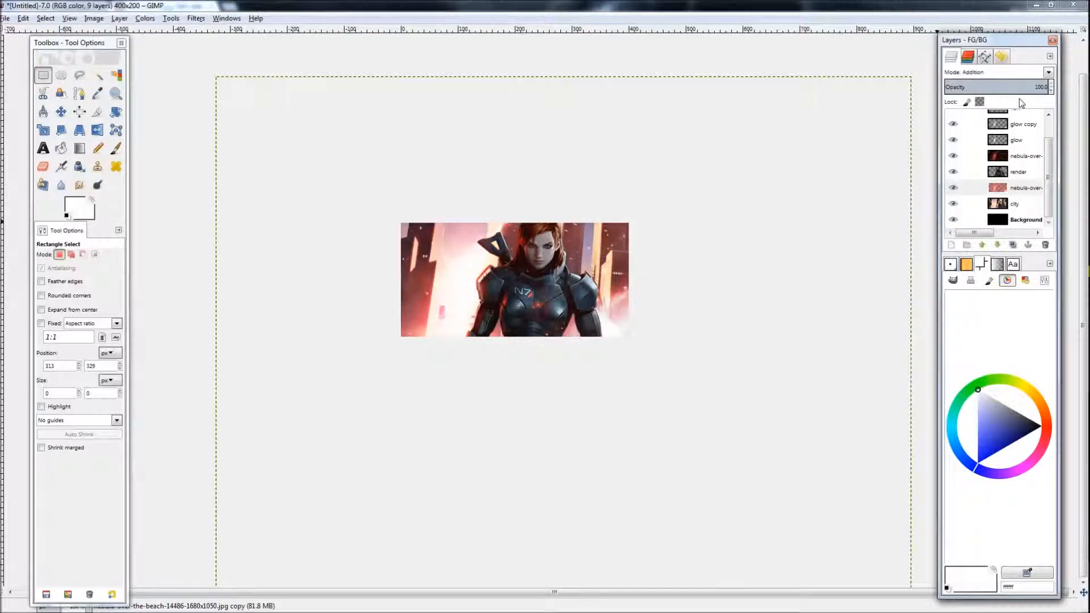
Step: Colorize the city layer with the Colorize tool
click(1015, 204)
click(60, 112)
click(145, 18)
click(165, 58)
mouse_move(269, 441)
mouse_down()
mouse_move(333, 442)
mouse_move(278, 459)
mouse_up()
click(289, 506)
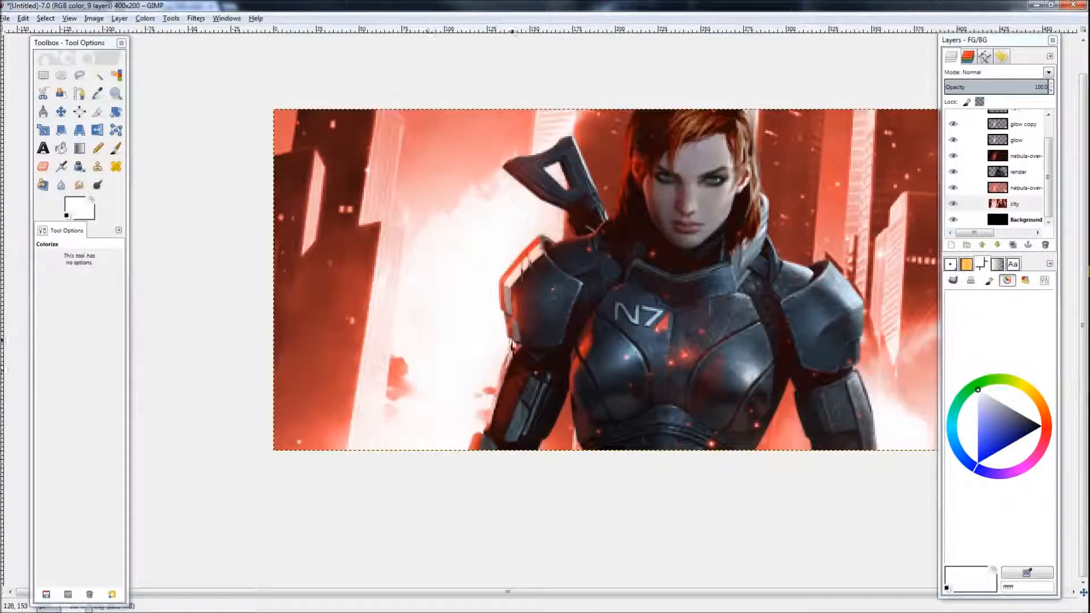
Step: Adjust the city layer's Curves to darken it
scroll(513, 343, down, 3)
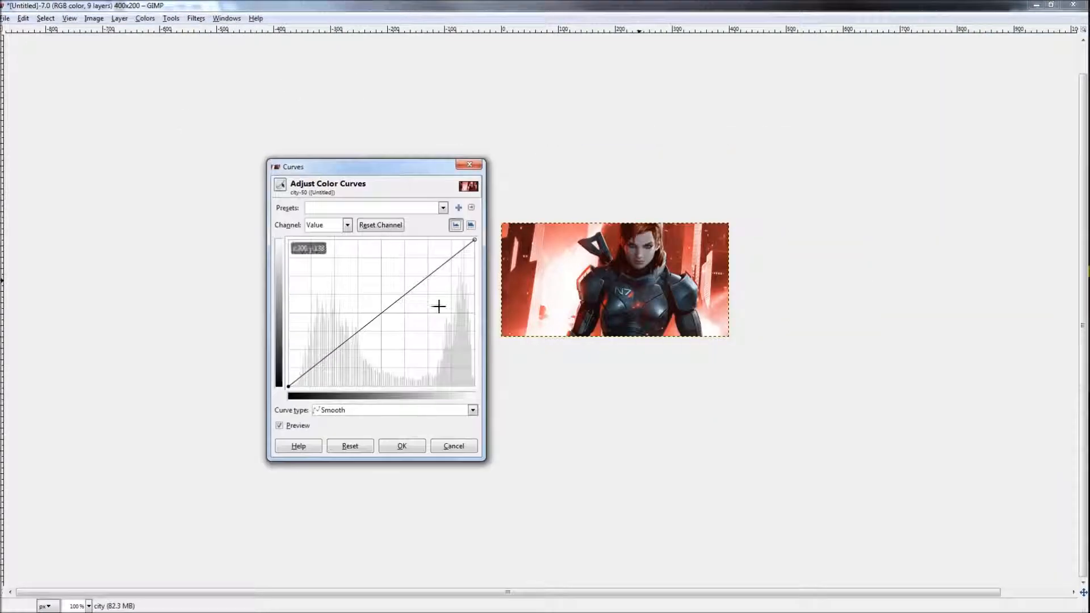
drag(367, 324, 454, 348)
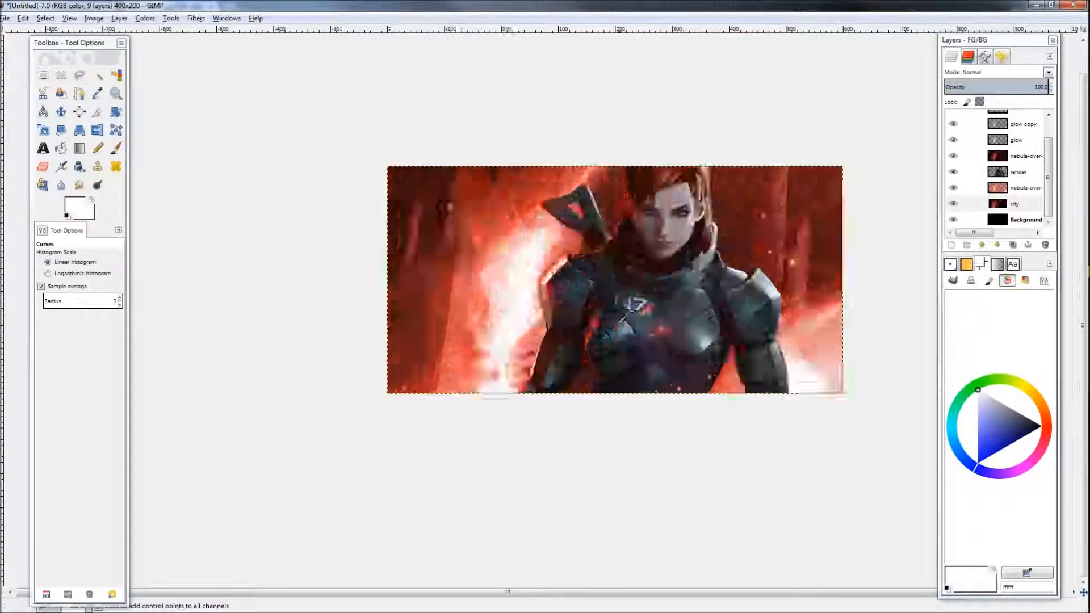
drag(588, 308, 544, 327)
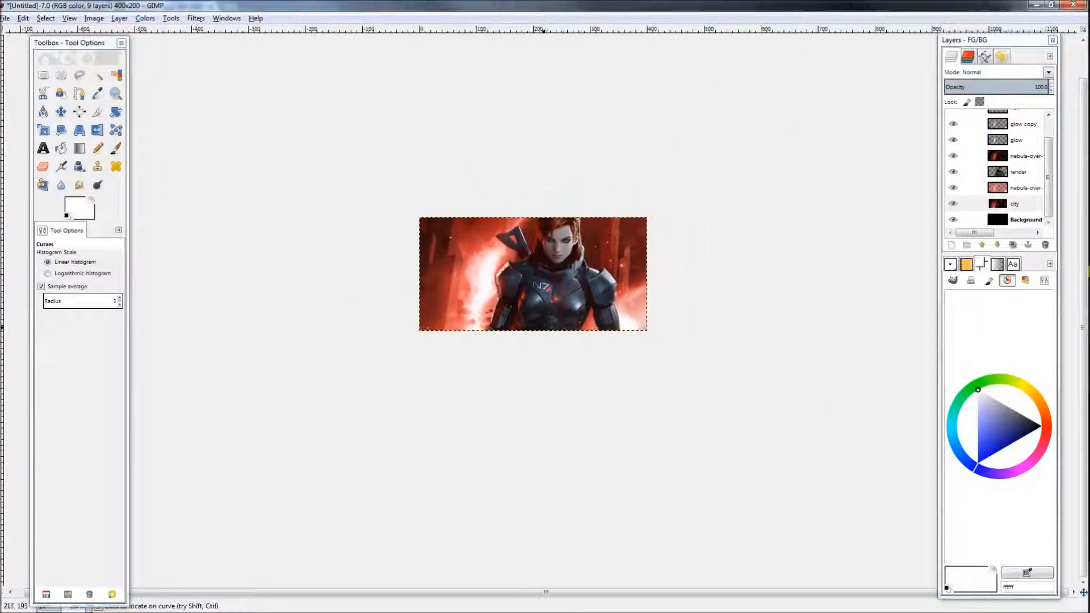
scroll(552, 320, up, 3)
drag(646, 315, 795, 313)
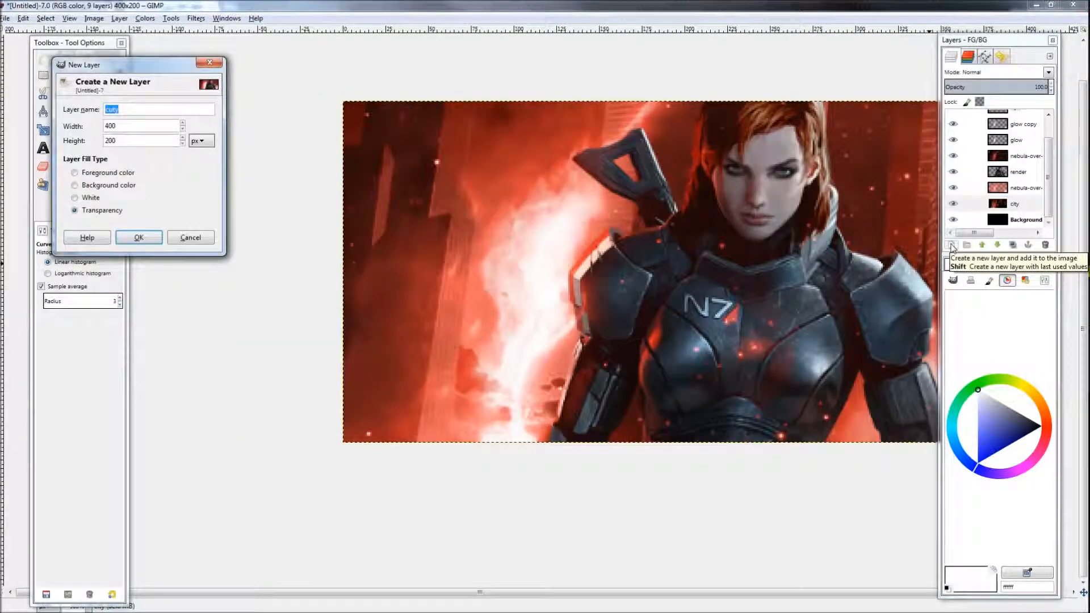
Step: Create a new transparent layer named fadeout and draw a linear black-to-transparent gradient from the left edge about halfway across
click(129, 108)
key(Return)
key(l)
key(d)
click(88, 308)
click(75, 282)
drag(344, 288, 550, 287)
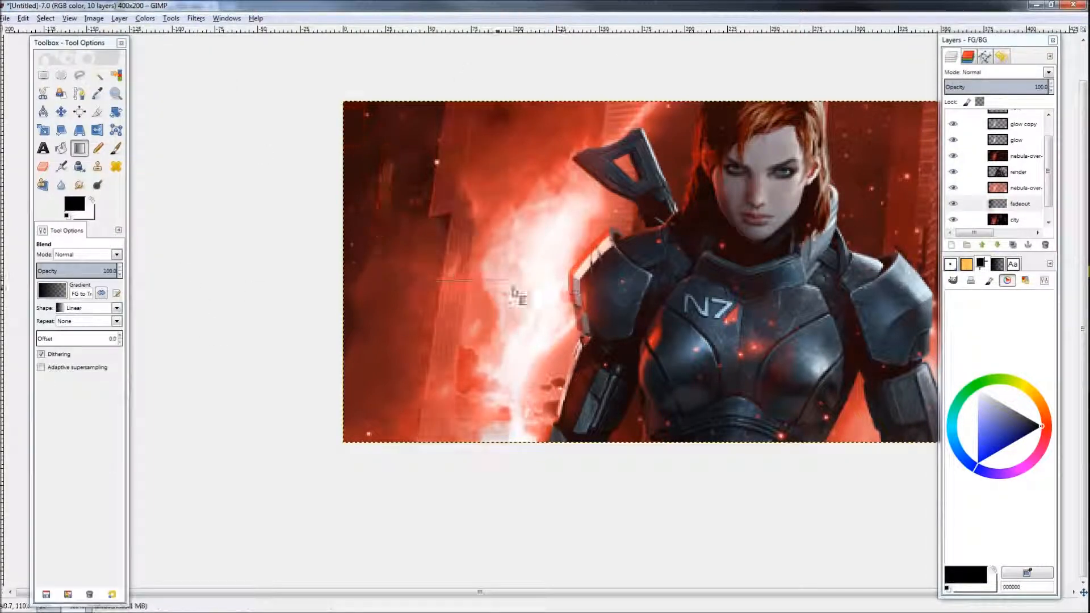
scroll(625, 323, down, 3)
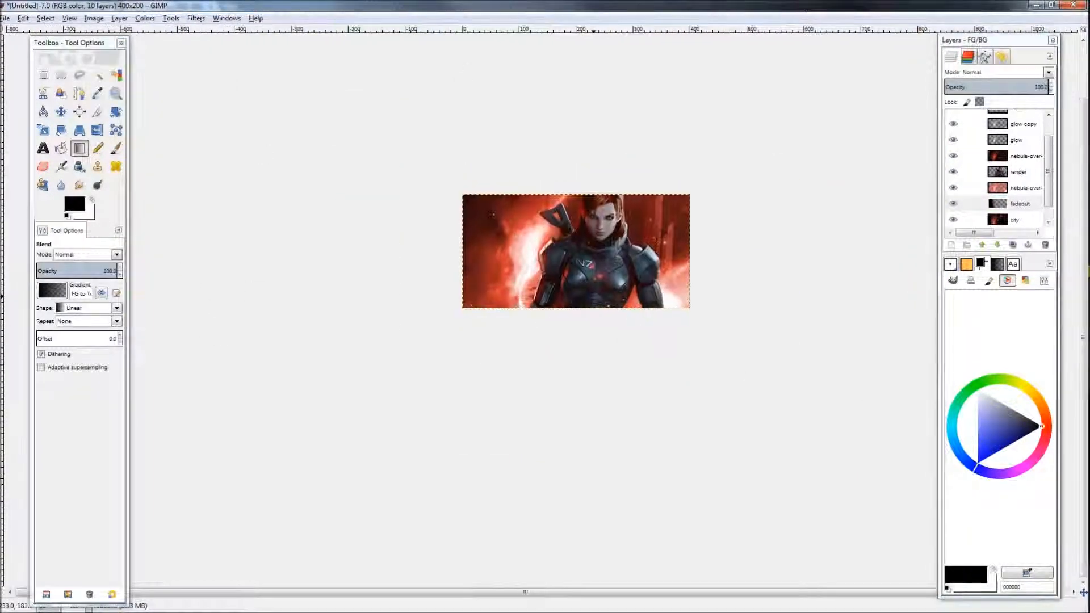
scroll(647, 291, up, 2)
scroll(653, 284, down, 2)
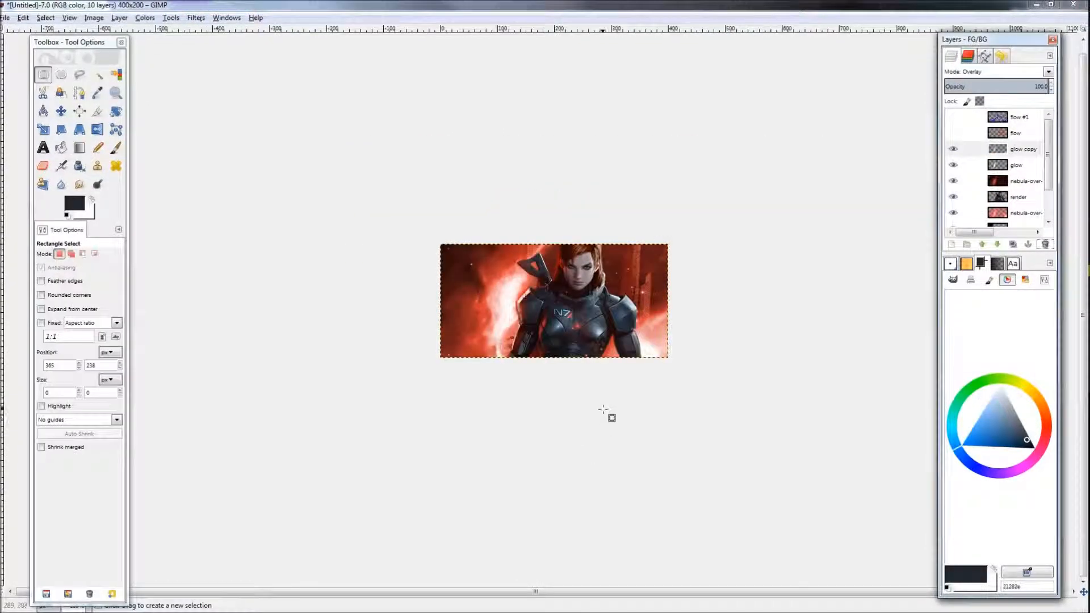
scroll(608, 411, up, 2)
scroll(603, 404, down, 2)
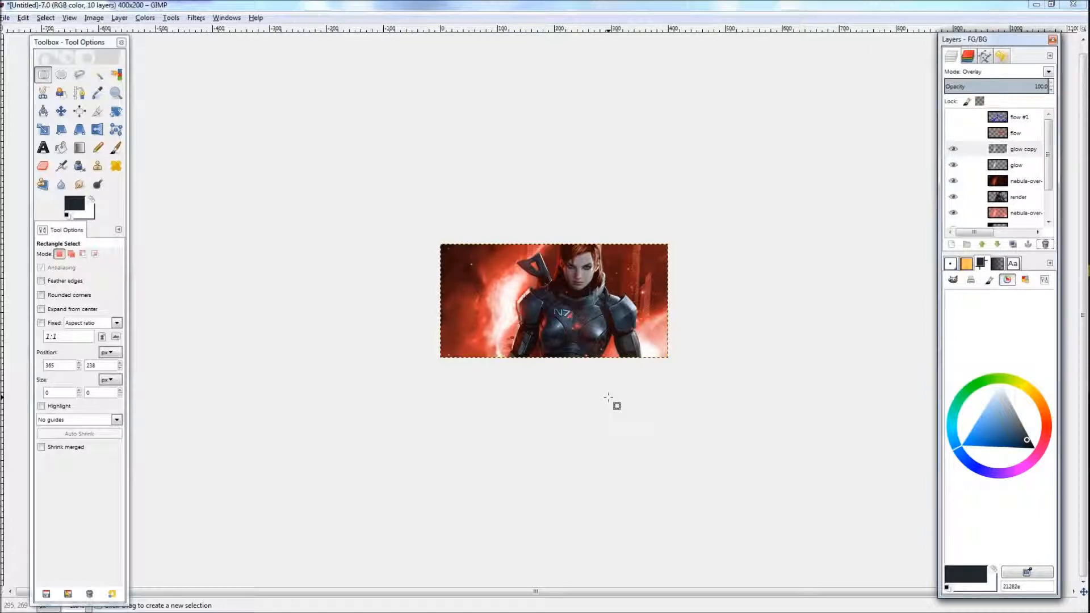
Step: Add a new transparent 400×200 layer named copyvisible at the top of the layer stack
click(1009, 150)
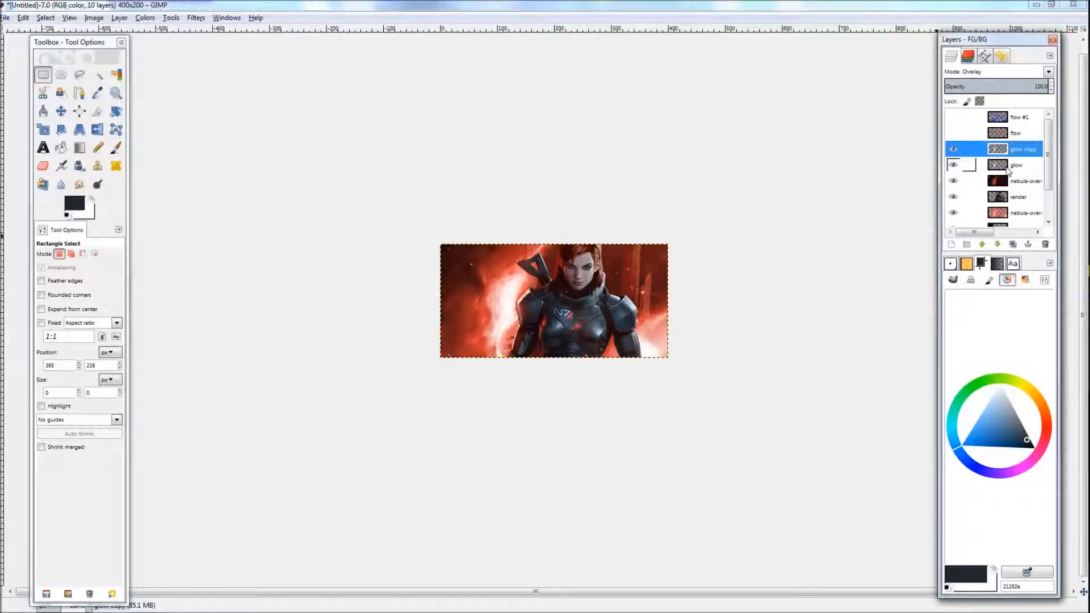
click(977, 117)
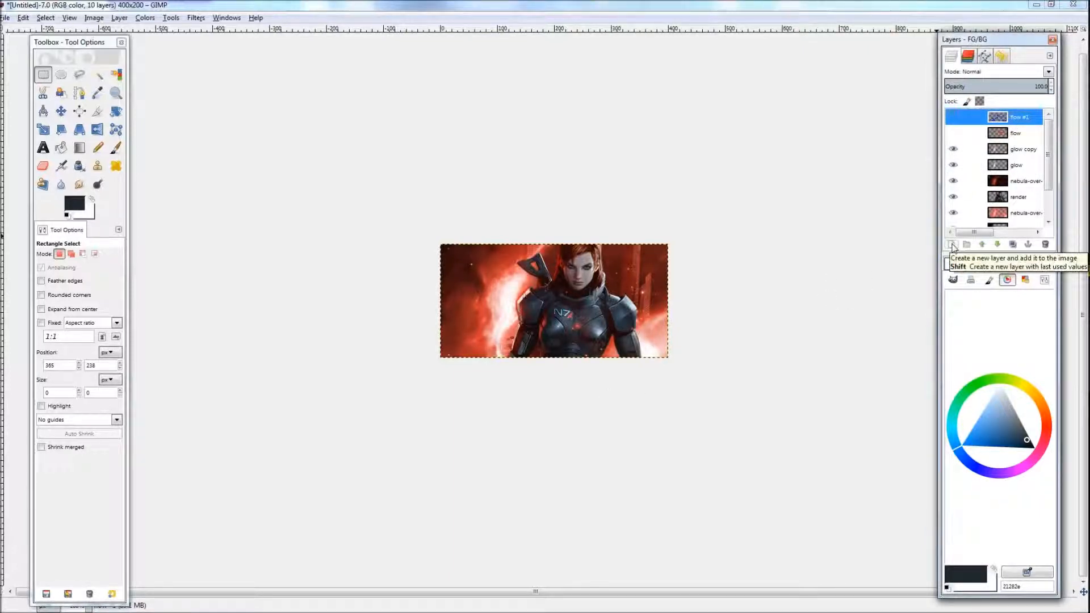
click(953, 246)
text(copyvisible)
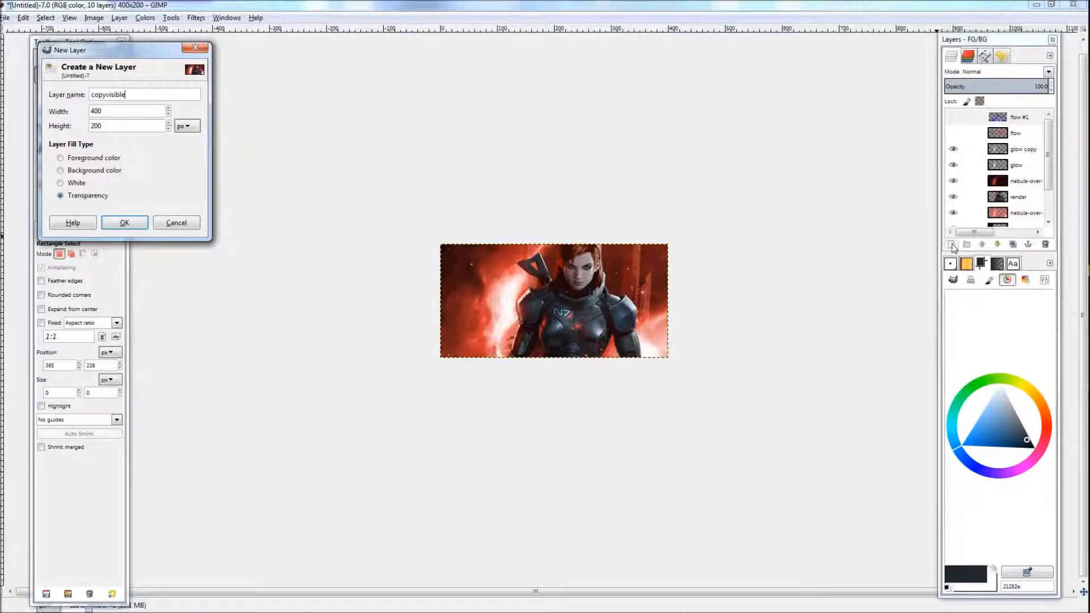
click(125, 222)
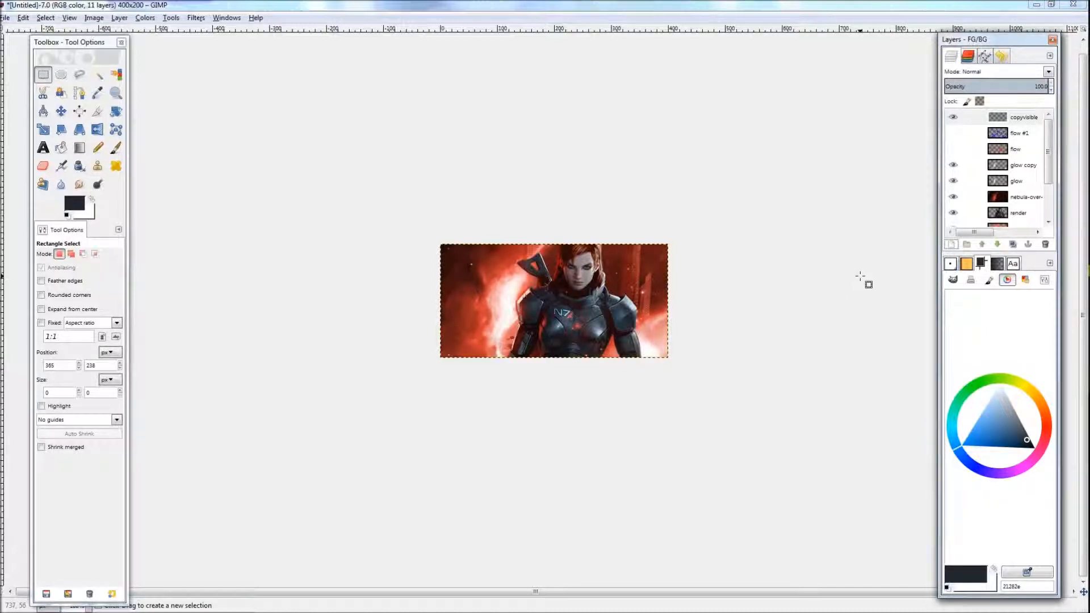
Step: Copy the visible image and paste it into the copyvisible layer, anchoring the pasted pixels
key(ctrl+c)
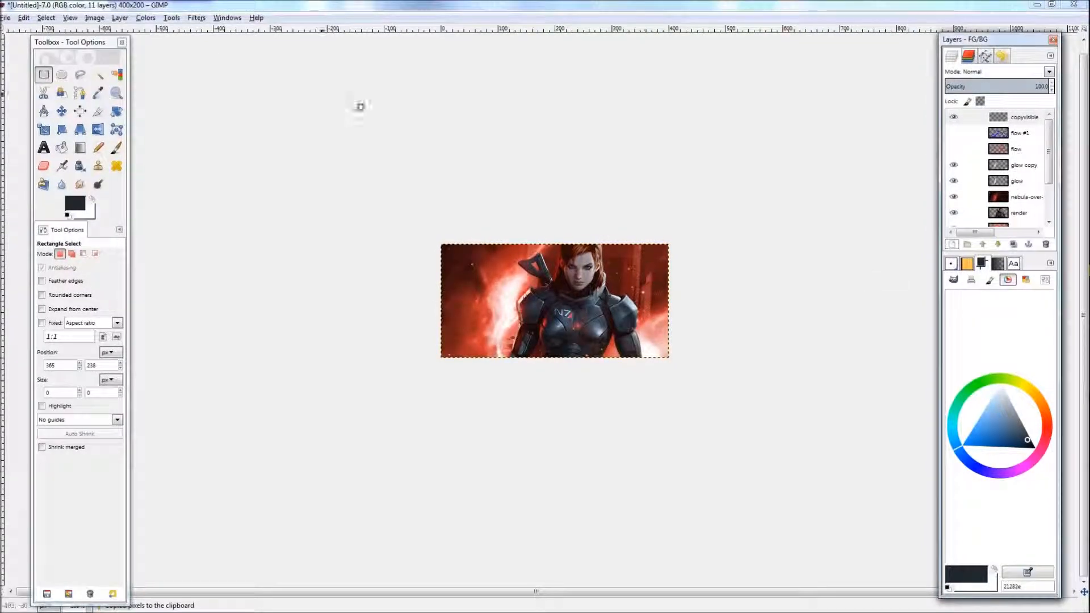
click(24, 18)
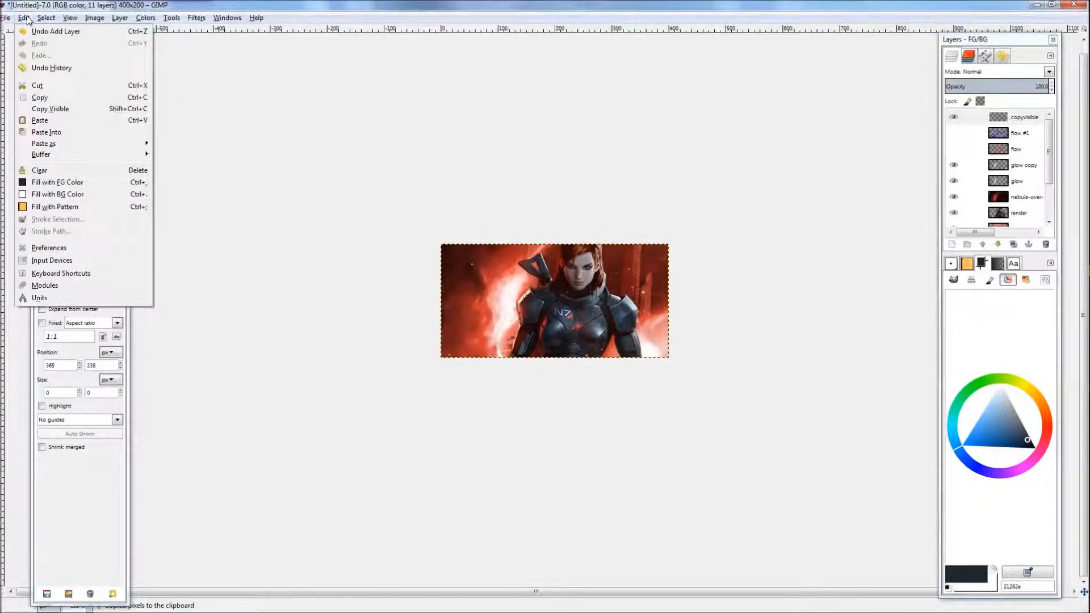
click(296, 9)
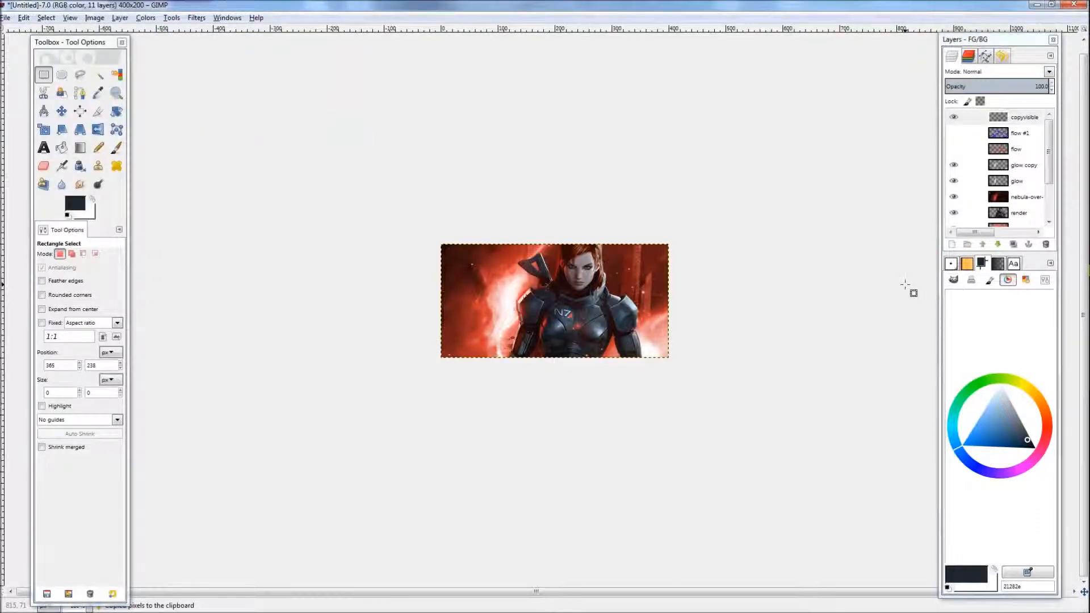
key(ctrl+v)
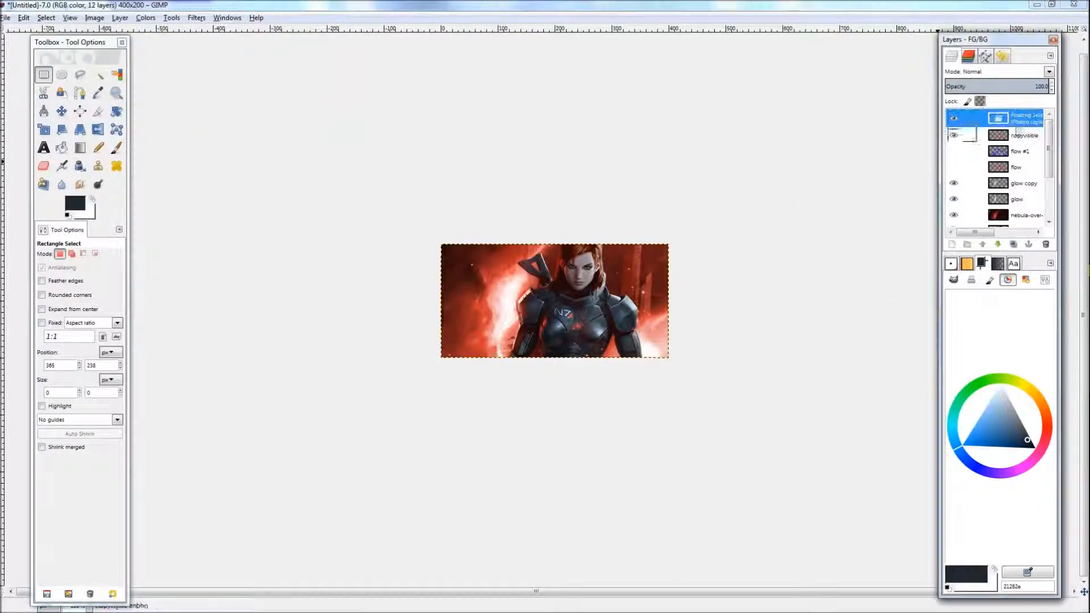
click(688, 297)
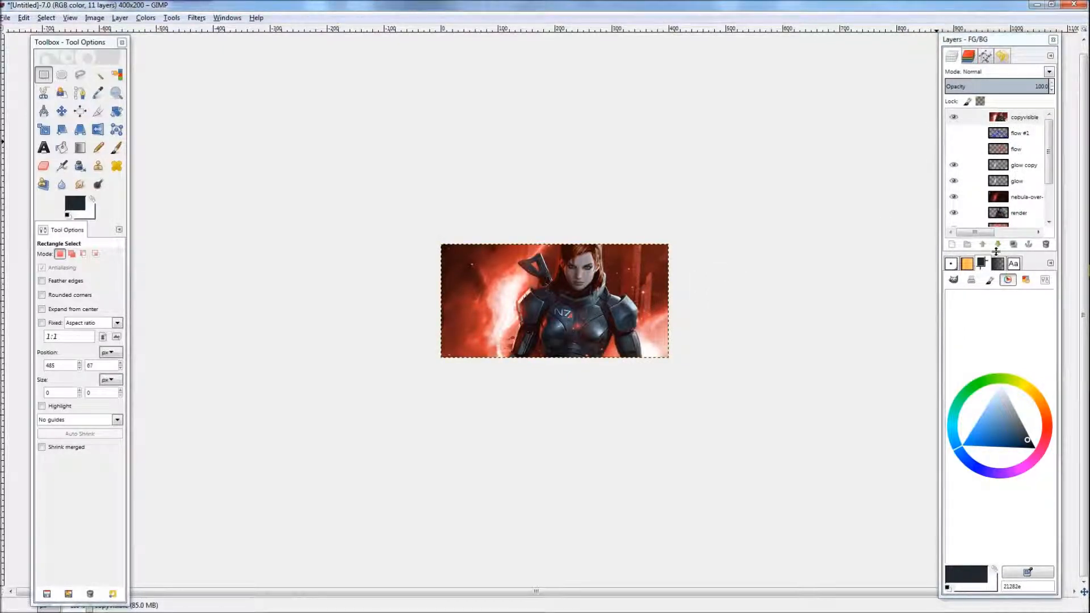
Step: Duplicate the copyvisible layer and desaturate the copy based on Luminosity
click(1015, 245)
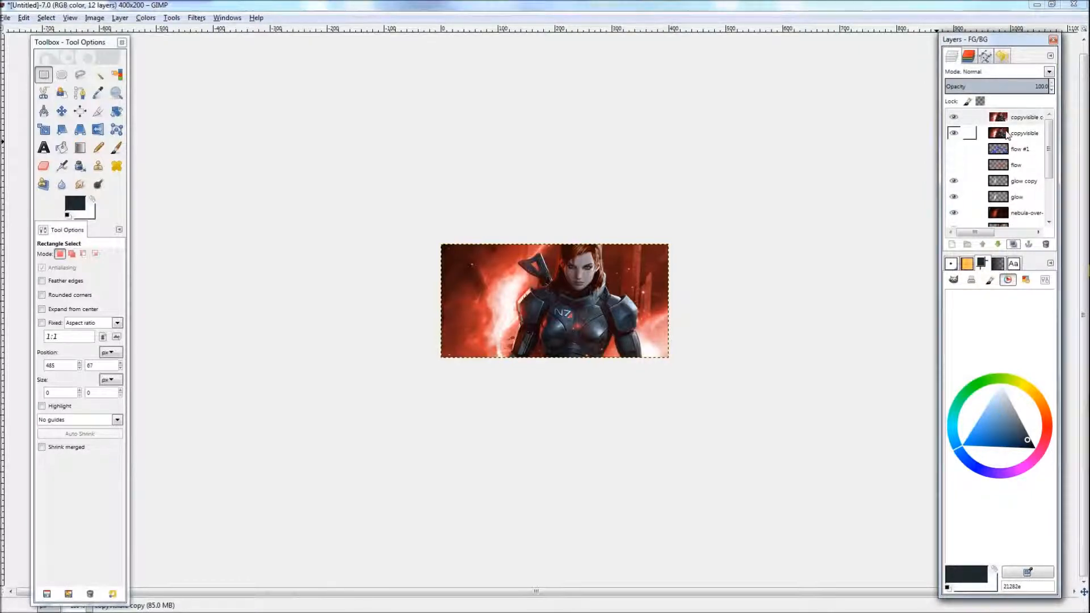
click(1014, 117)
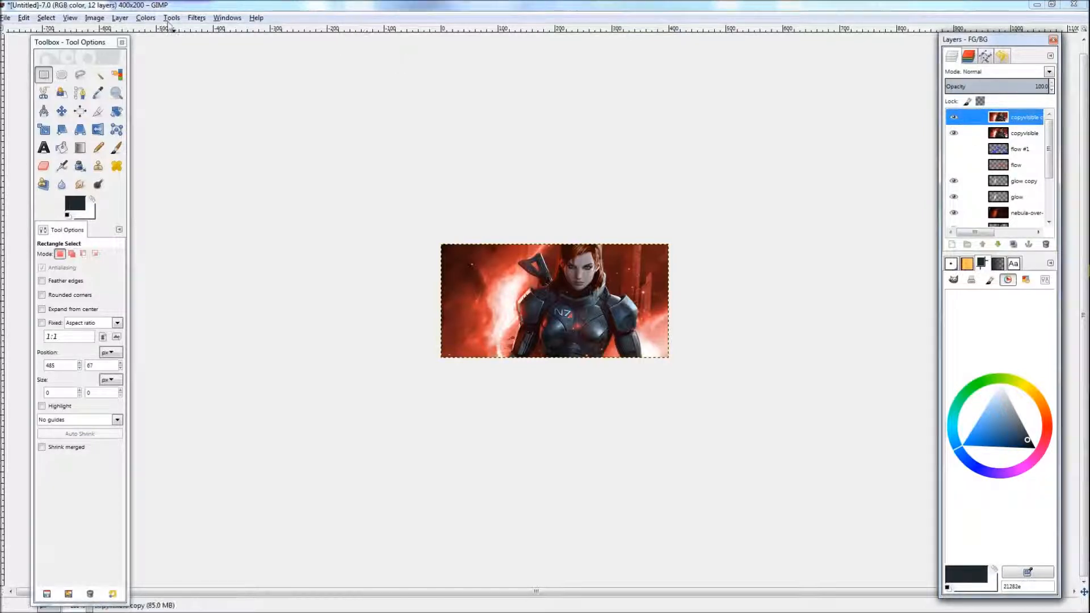
click(145, 18)
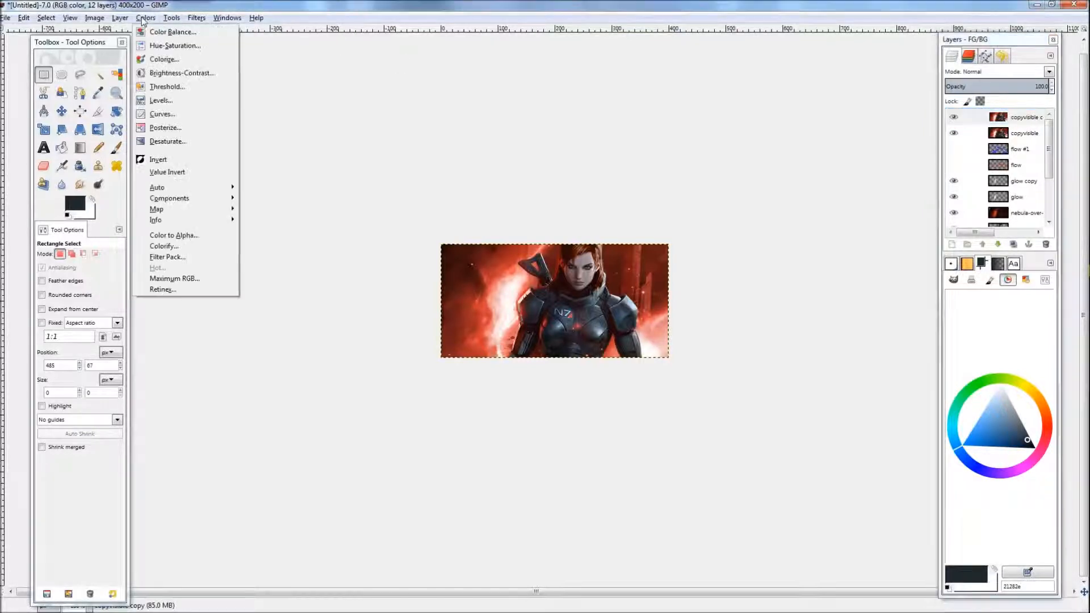
click(161, 142)
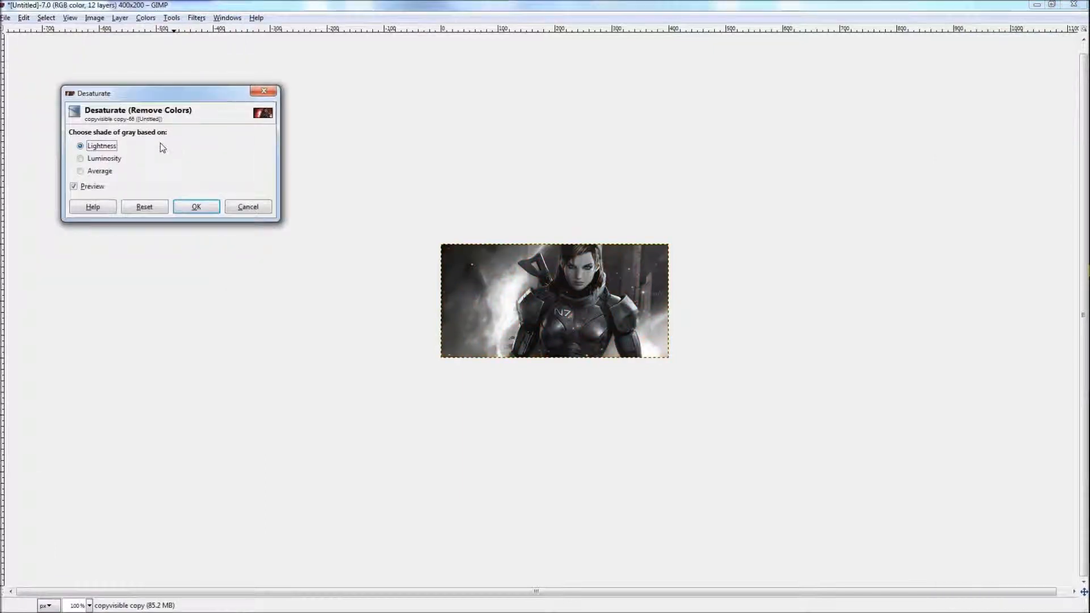
click(89, 161)
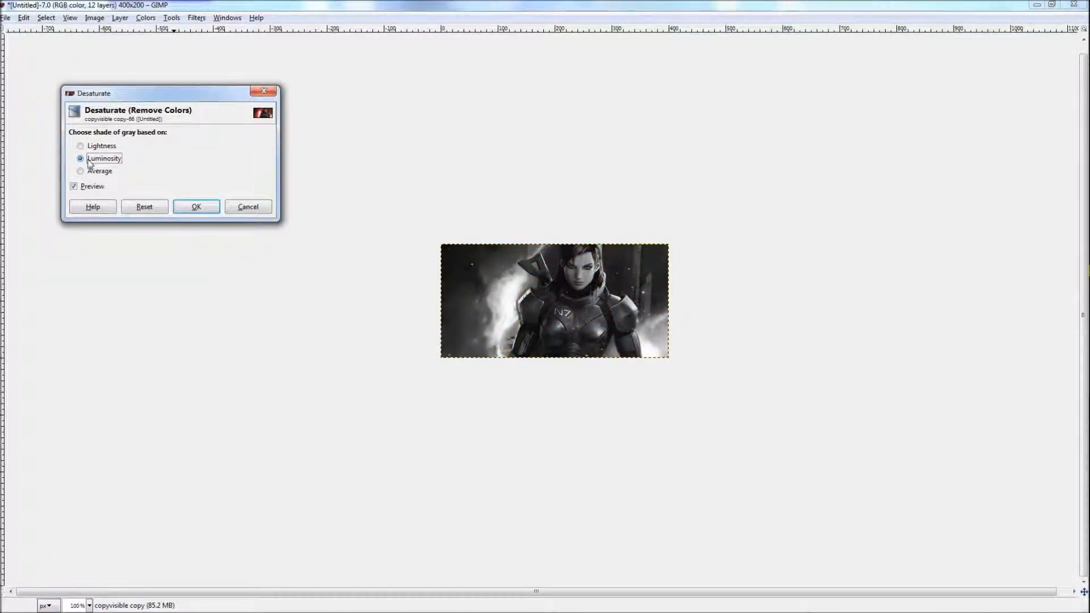
drag(169, 93, 243, 112)
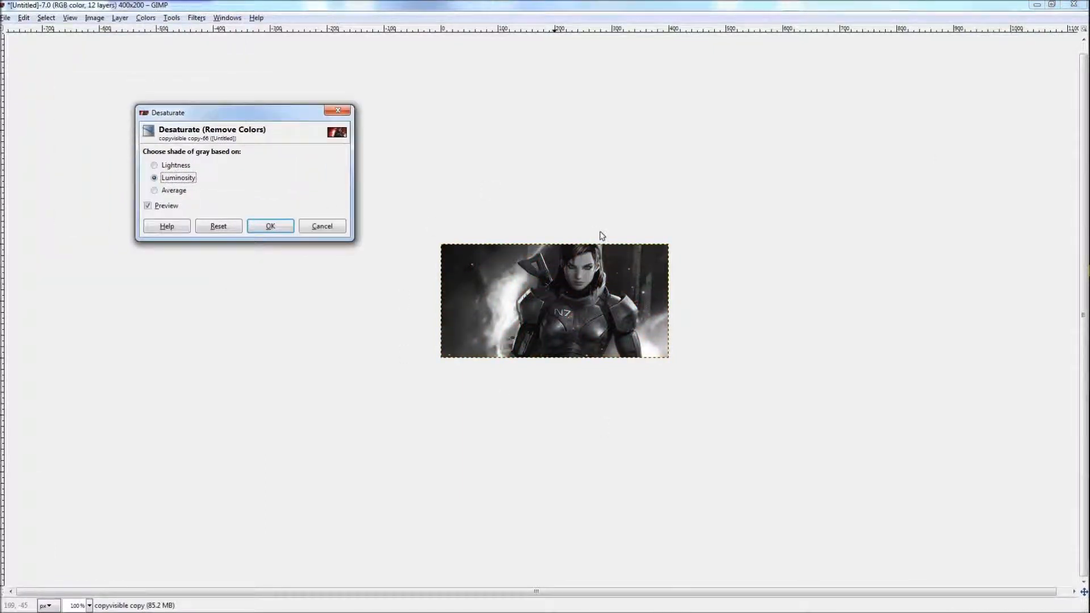
click(286, 223)
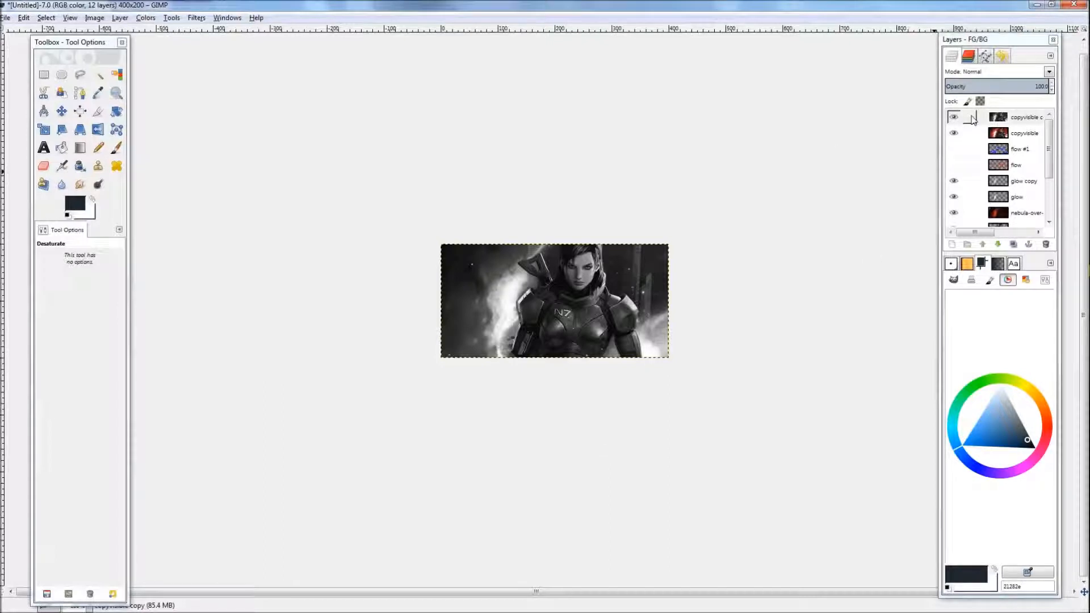
Step: Set the desaturated copy's blending mode to Value and its opacity to about 72
click(991, 73)
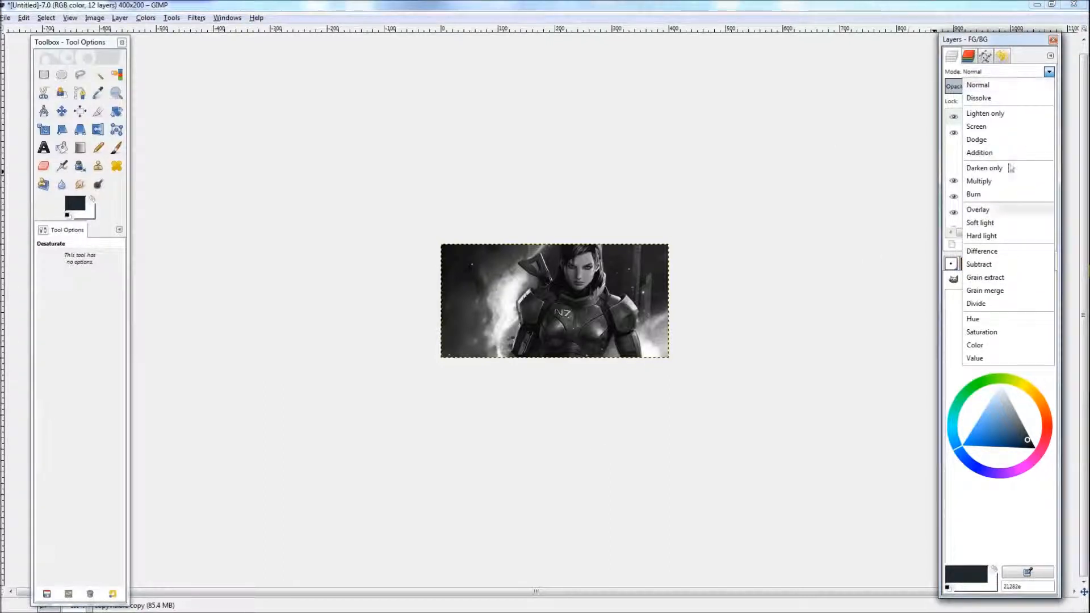
click(991, 359)
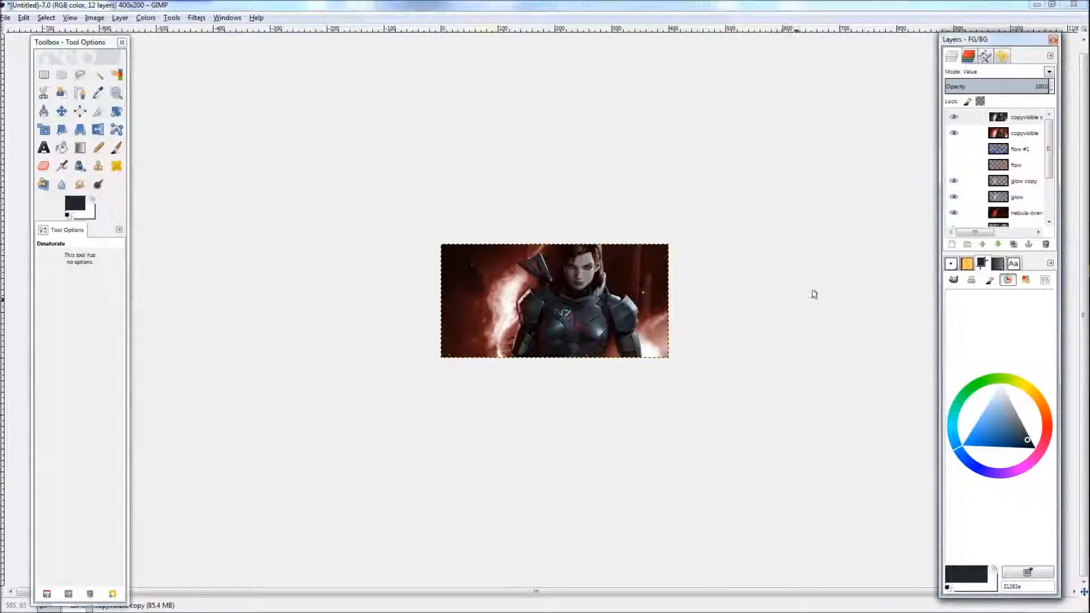
scroll(630, 300, up, 3)
scroll(630, 300, down, 2)
scroll(630, 300, down, 1)
scroll(632, 299, up, 1)
scroll(634, 299, down, 1)
mouse_move(1025, 84)
mouse_down()
mouse_move(1011, 84)
mouse_move(1022, 84)
mouse_up()
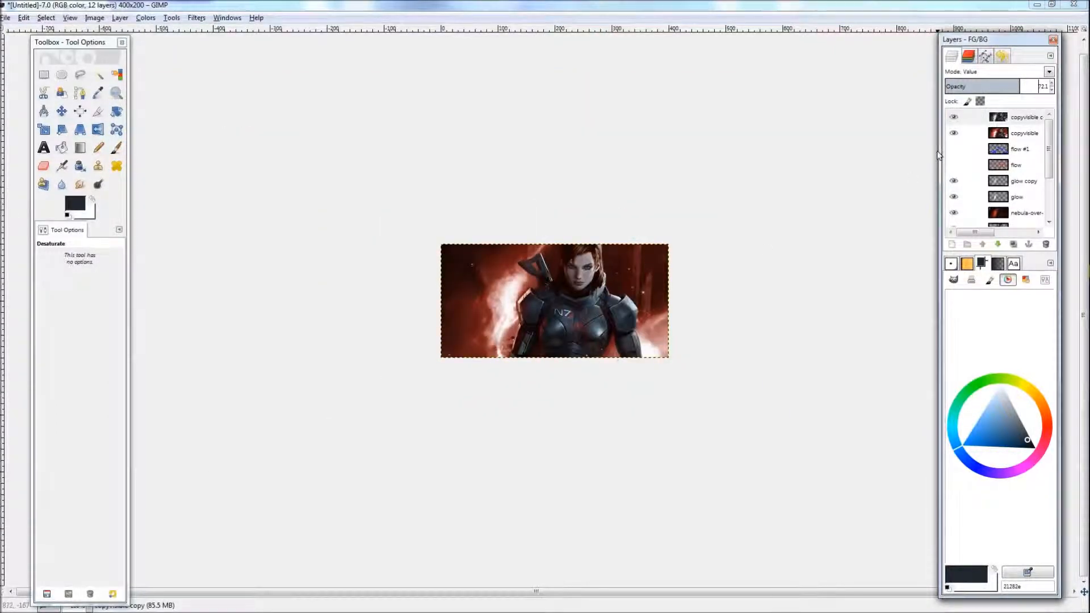
Step: Toggle the desaturated layer's visibility and zoom in to compare the image with and without it
click(960, 118)
click(959, 119)
click(959, 118)
click(959, 118)
click(959, 118)
click(959, 119)
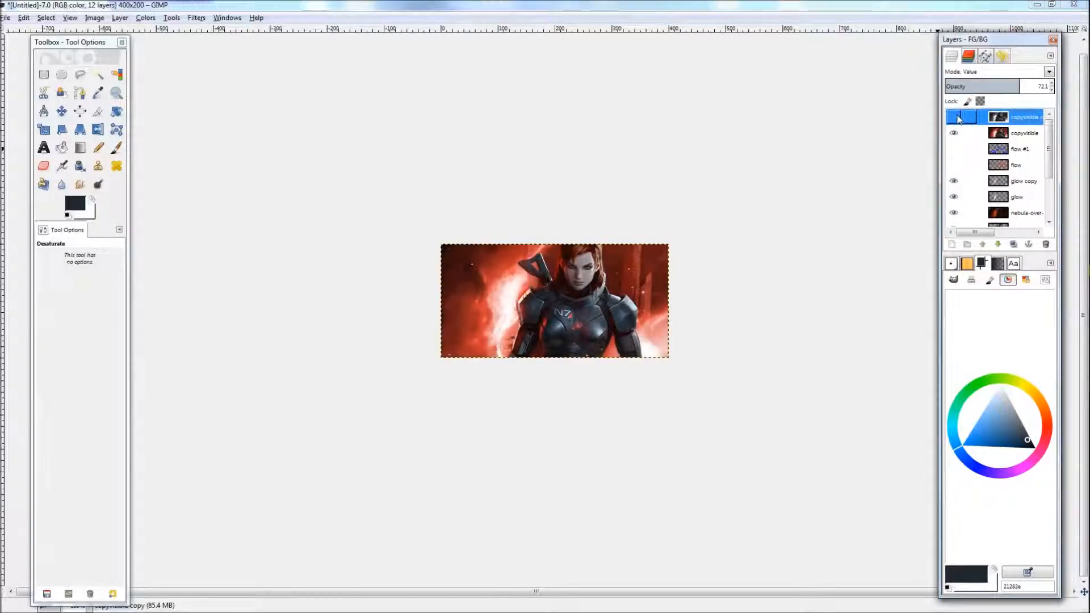
click(959, 119)
scroll(608, 375, up, 3)
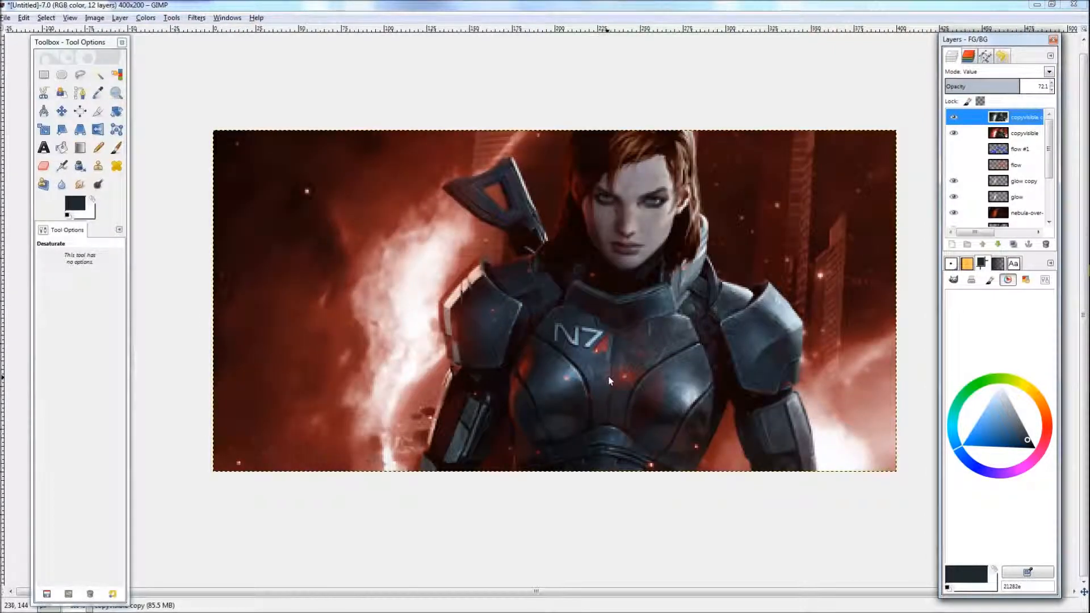
drag(675, 336, 637, 347)
scroll(637, 348, down, 3)
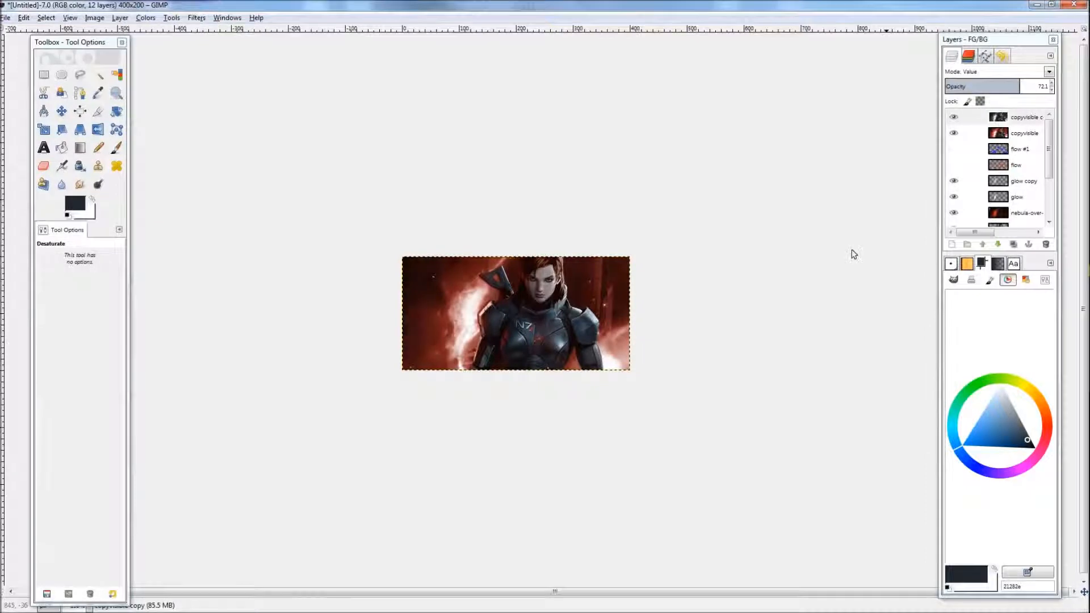
Step: Create a new top layer named cvsharp and paste a copy of the visible image into it
click(1004, 120)
click(952, 244)
text(c)
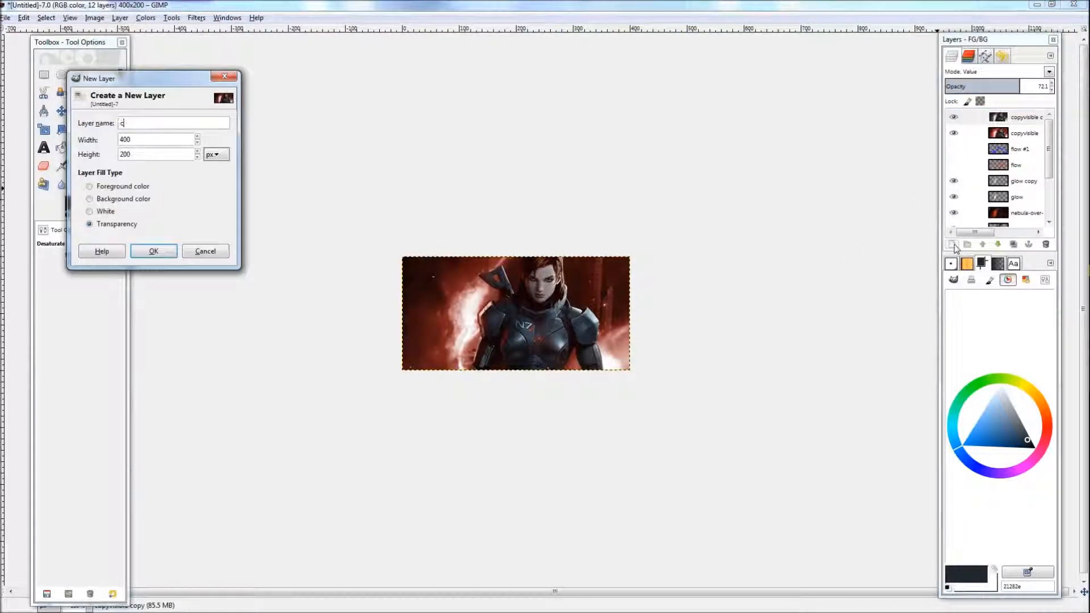
text(vsharp)
key(Return)
key(ctrl+shift+c)
key(ctrl+v)
key(r)
click(718, 344)
Step: Apply the Sharpen filter to the cvsharp layer
scroll(577, 299, up, 2)
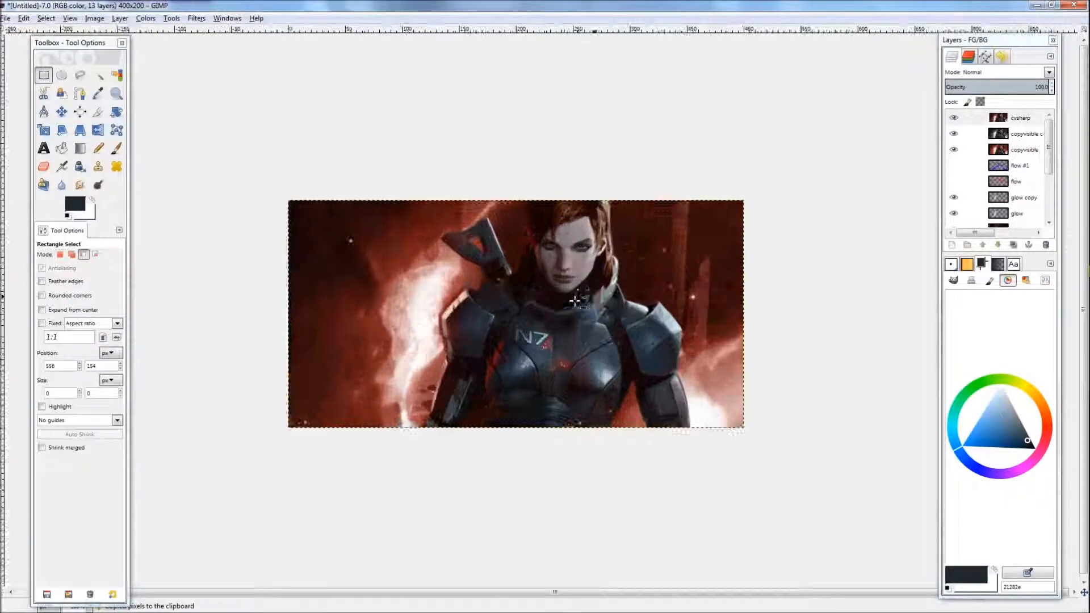
click(197, 19)
mouse_move(253, 97)
click(370, 160)
drag(514, 385, 558, 387)
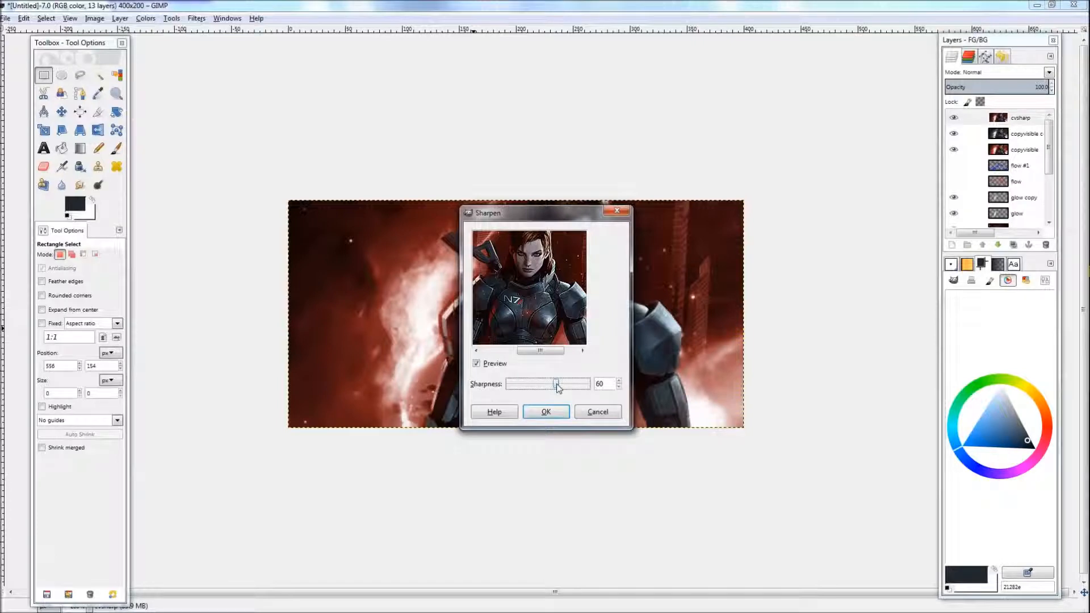
mouse_move(544, 388)
mouse_down()
mouse_move(509, 386)
mouse_move(536, 387)
mouse_up()
drag(539, 387, 537, 387)
click(547, 413)
ctrl+scroll(554, 439, down, 3)
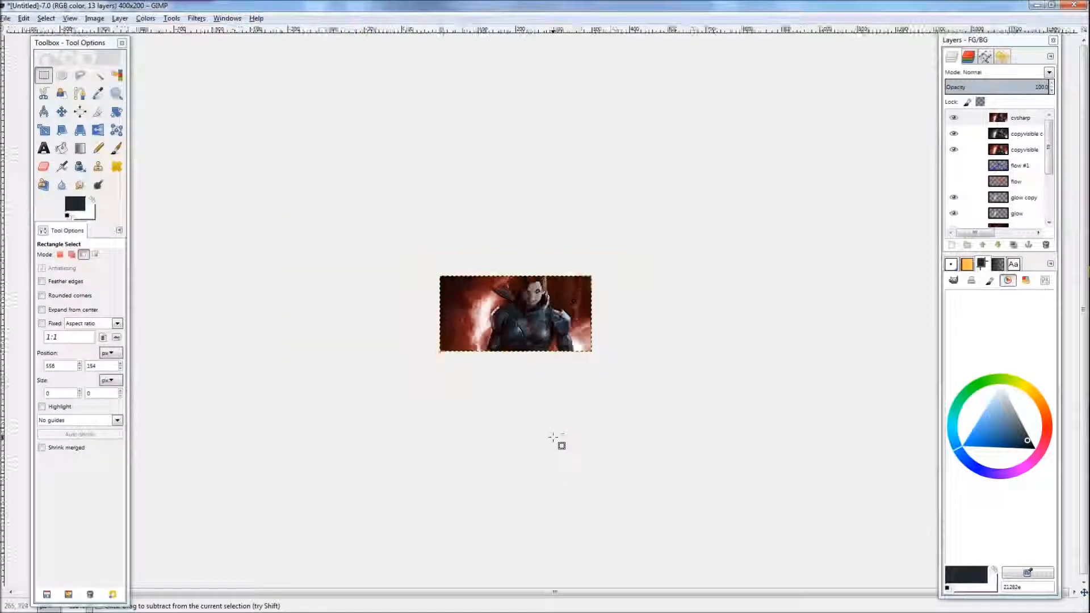
ctrl+scroll(554, 439, up, 1)
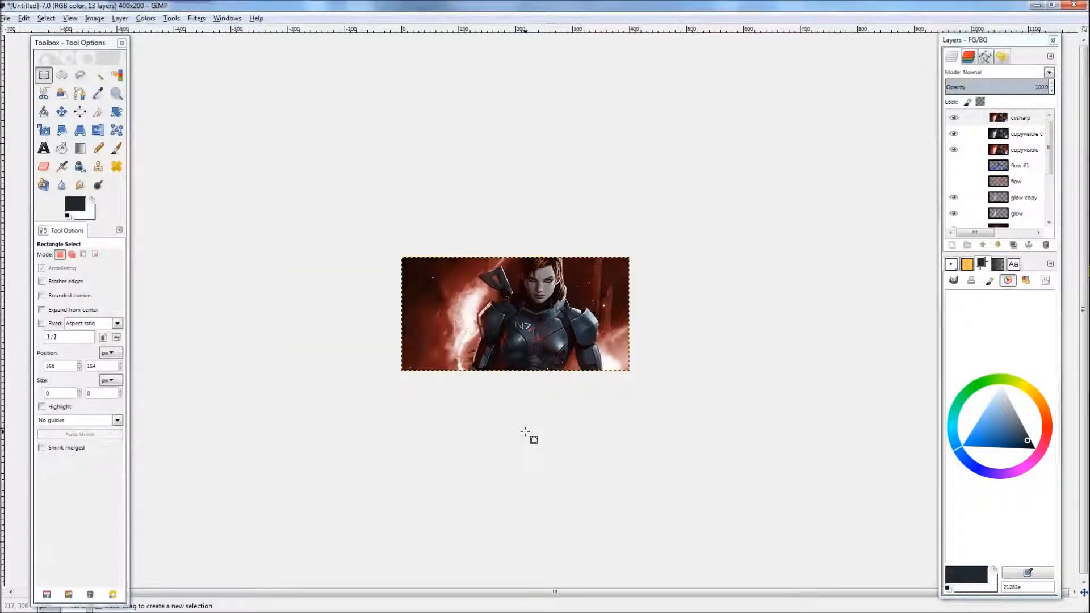